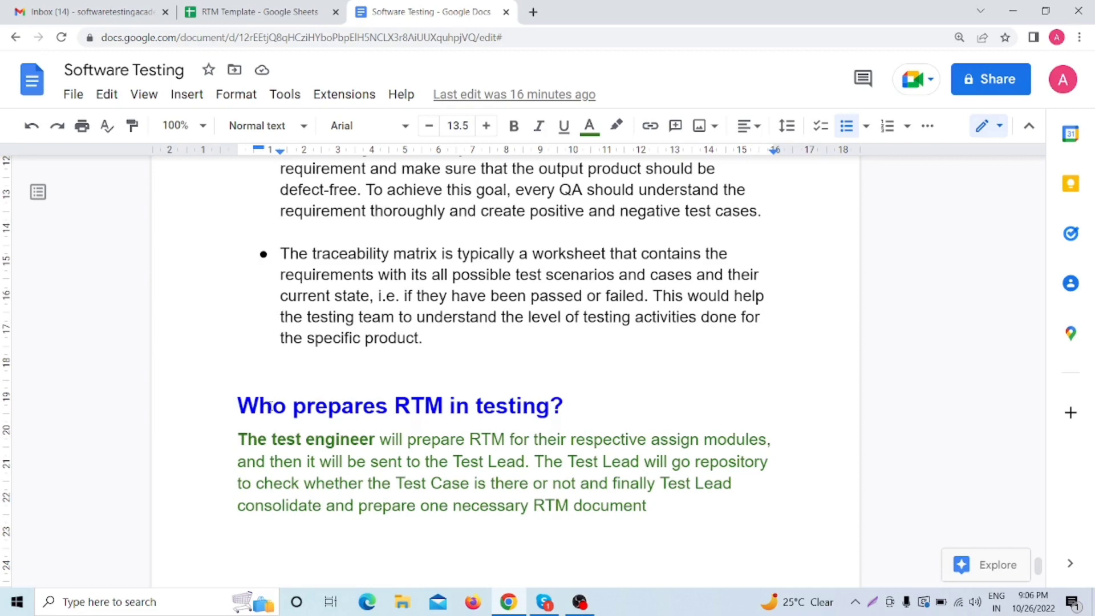
Read the "Who prepares RTM in testing?" section and highlight the "Requirement Traceability Matrix (RTM) template :" heading on the following page
scroll(268, 403, "down", 4)
scroll(276, 365, "up", 3)
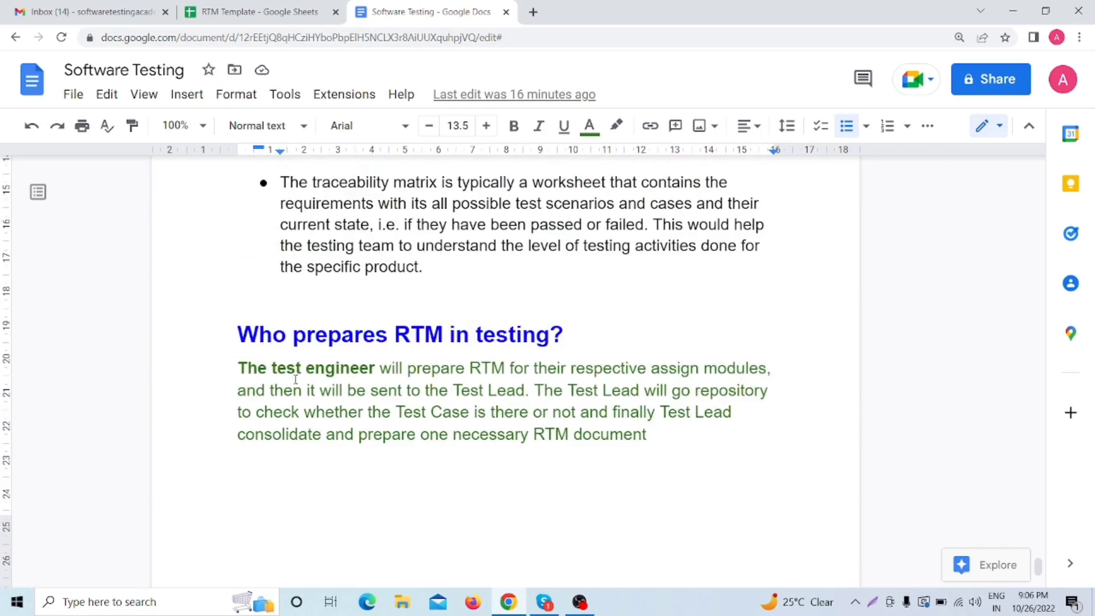
scroll(560, 343, "down", 7)
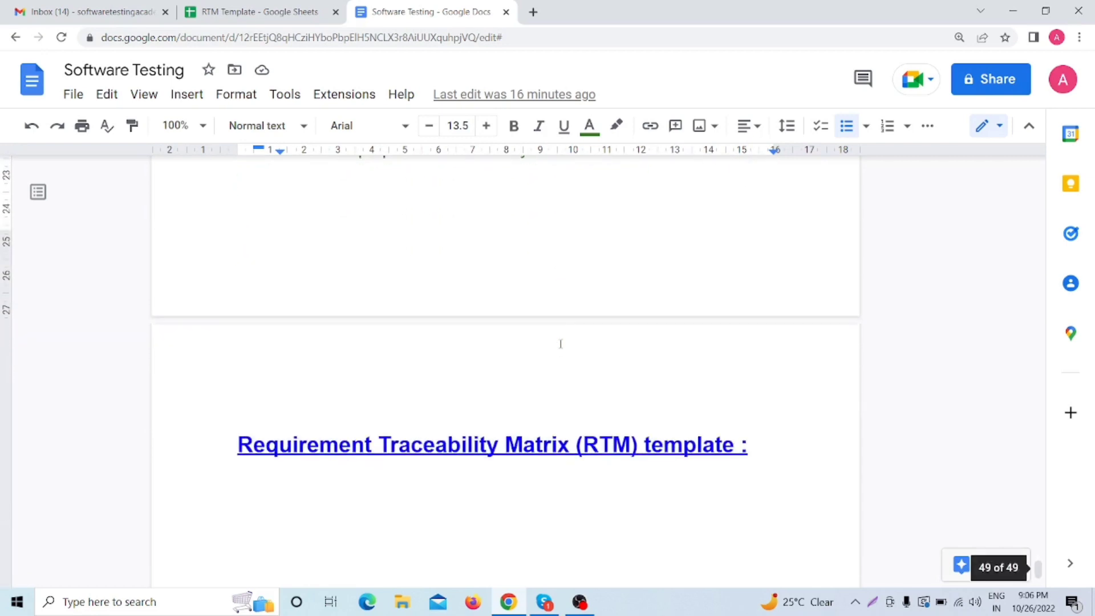
left_click_drag(238, 302, 742, 306)
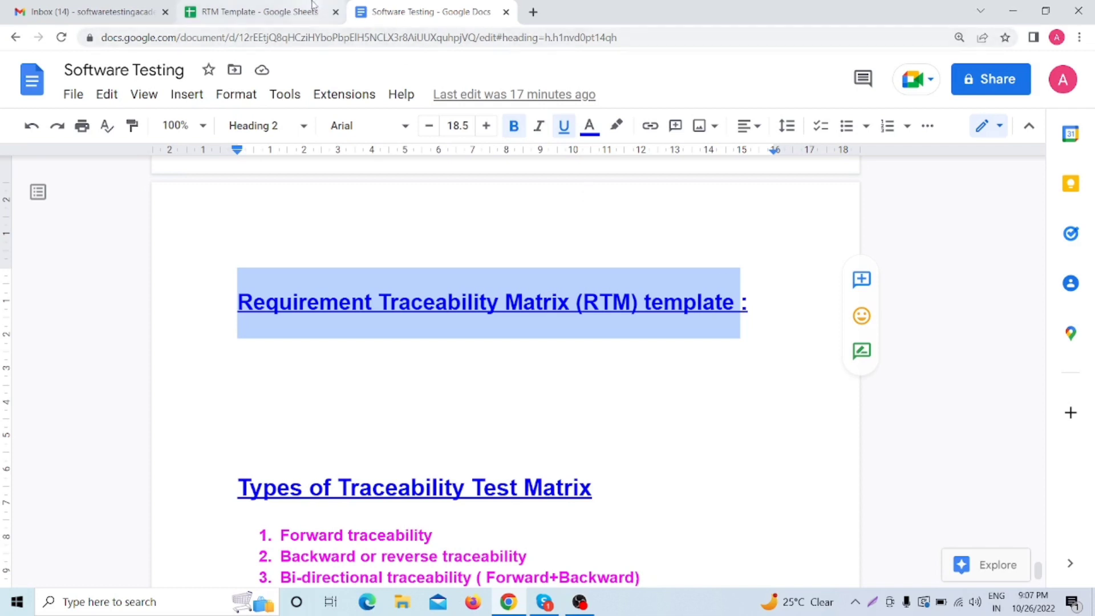
In the RTM Template spreadsheet, enter the header "SL No" in cell A1 and narrow column A to suit it
left_click(275, 7)
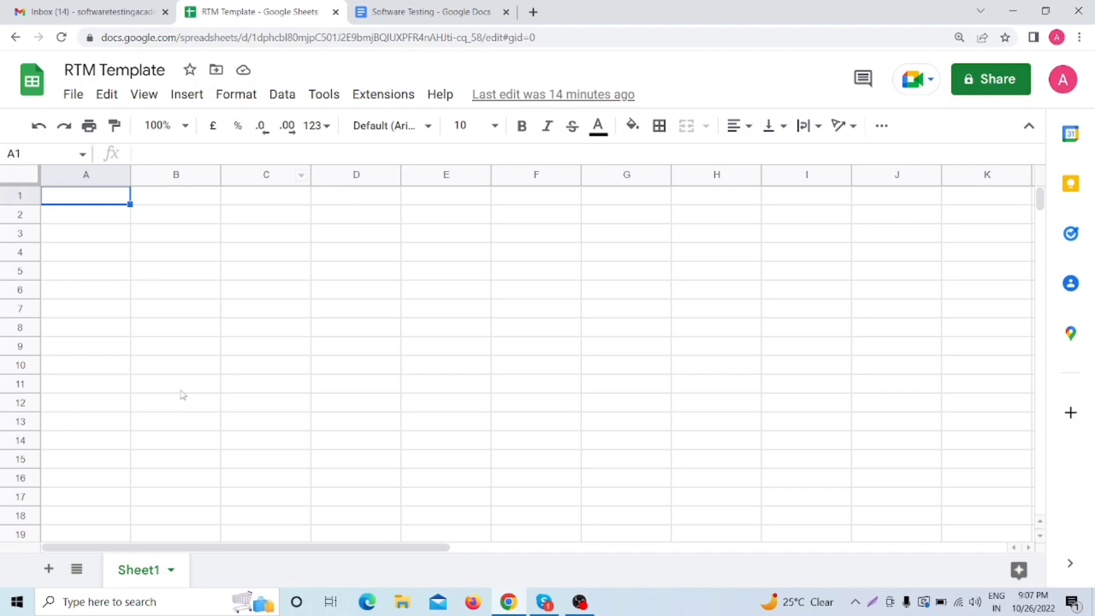
double_click(72, 203)
type("S")
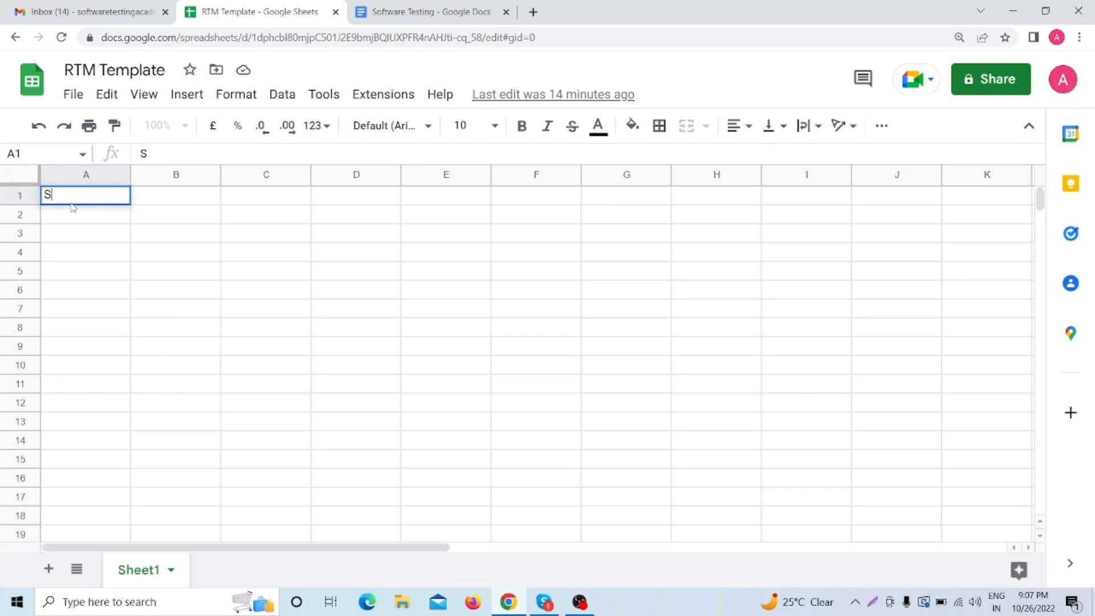
type("L No")
left_click_drag(130, 174, 98, 174)
Enter the requirement headers "Req ID" in cell B1 and "Req Desc." in cell C1
left_click(116, 200)
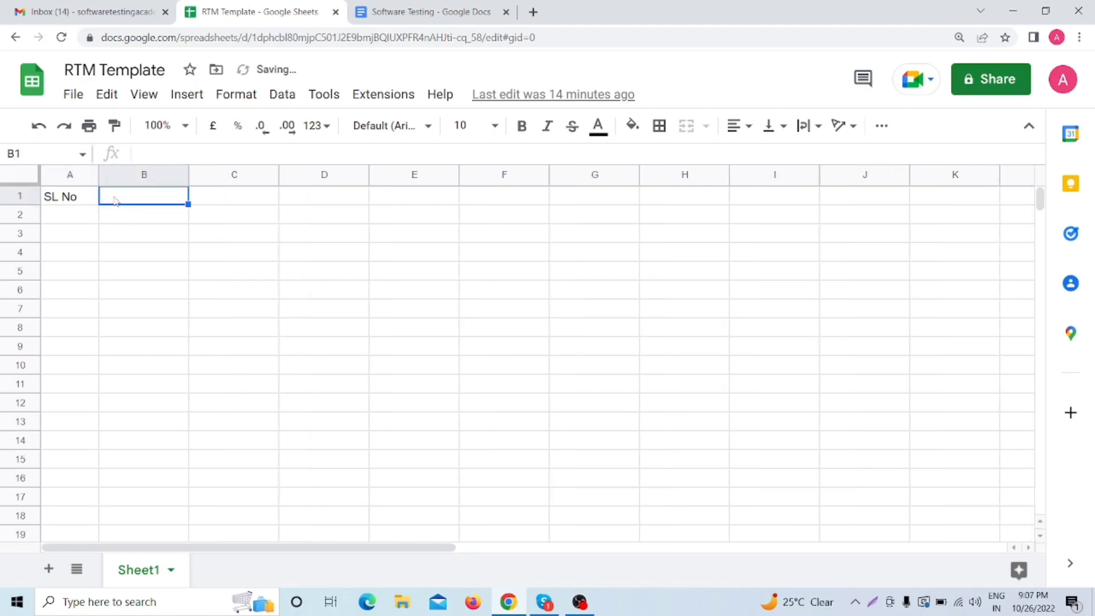
double_click(116, 201)
type("Req ID")
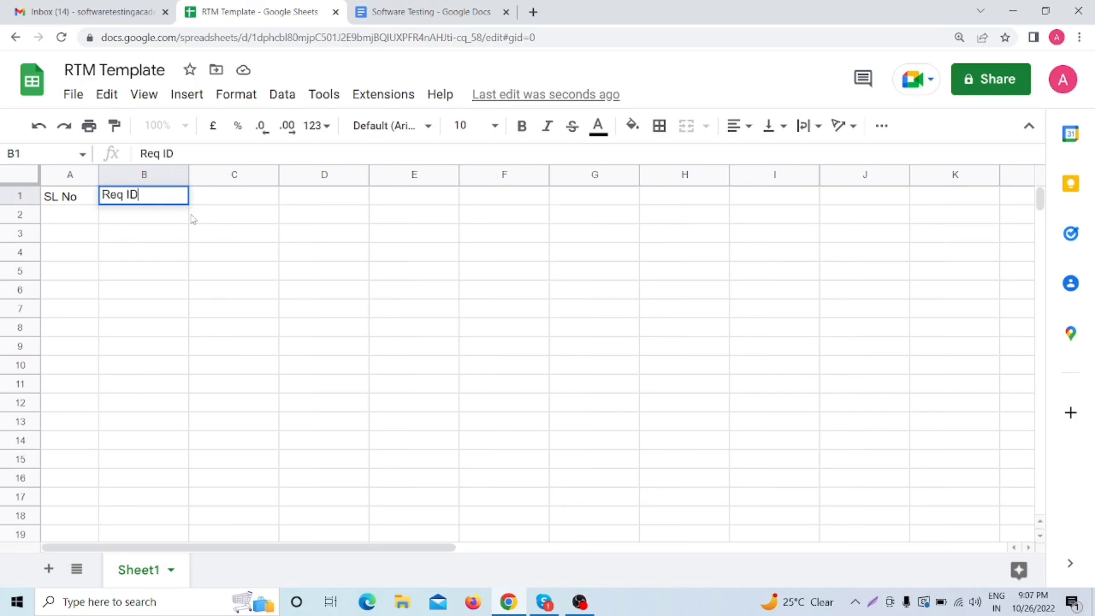
left_click(214, 204)
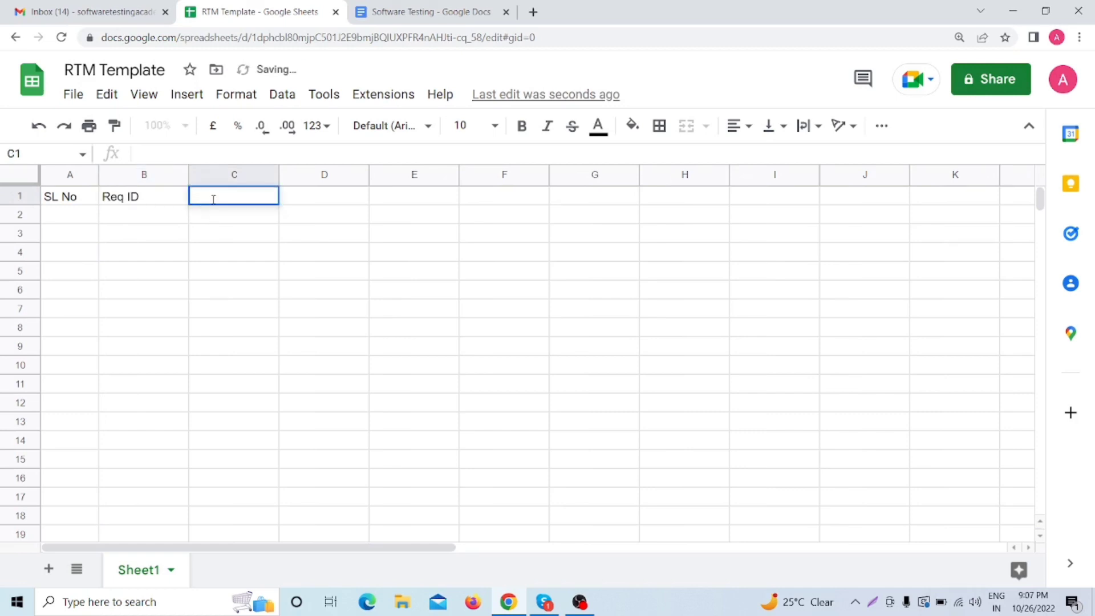
type("Req")
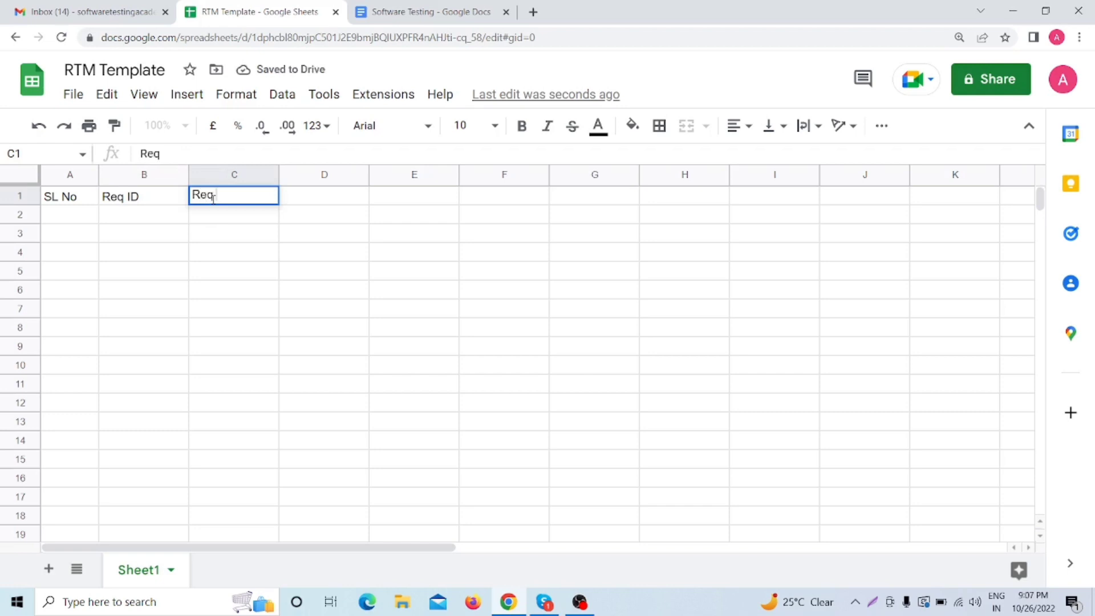
type(" Desc.")
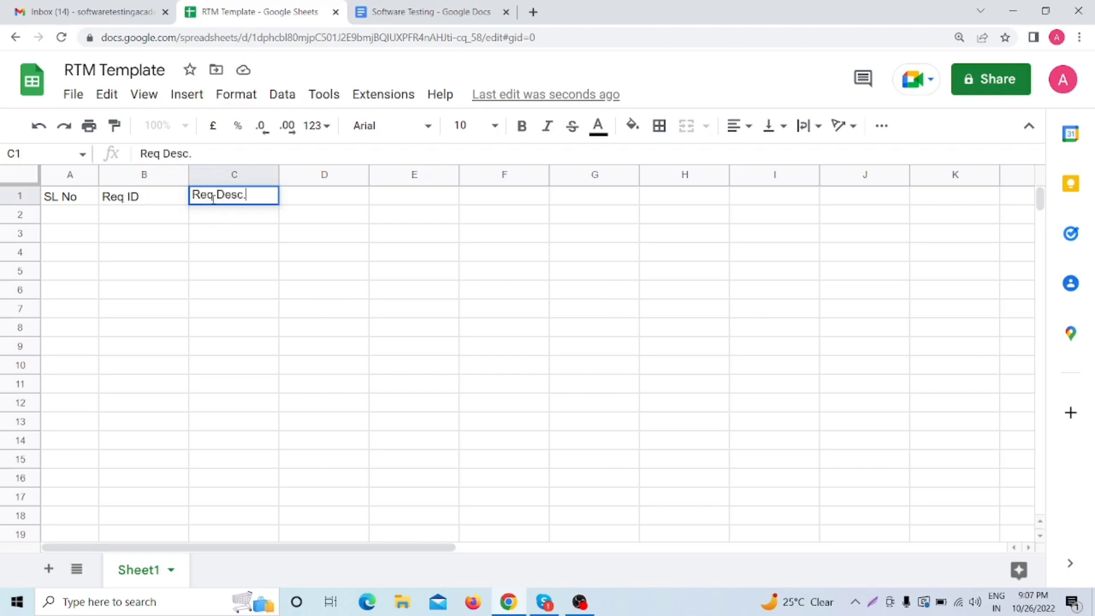
left_click(319, 254)
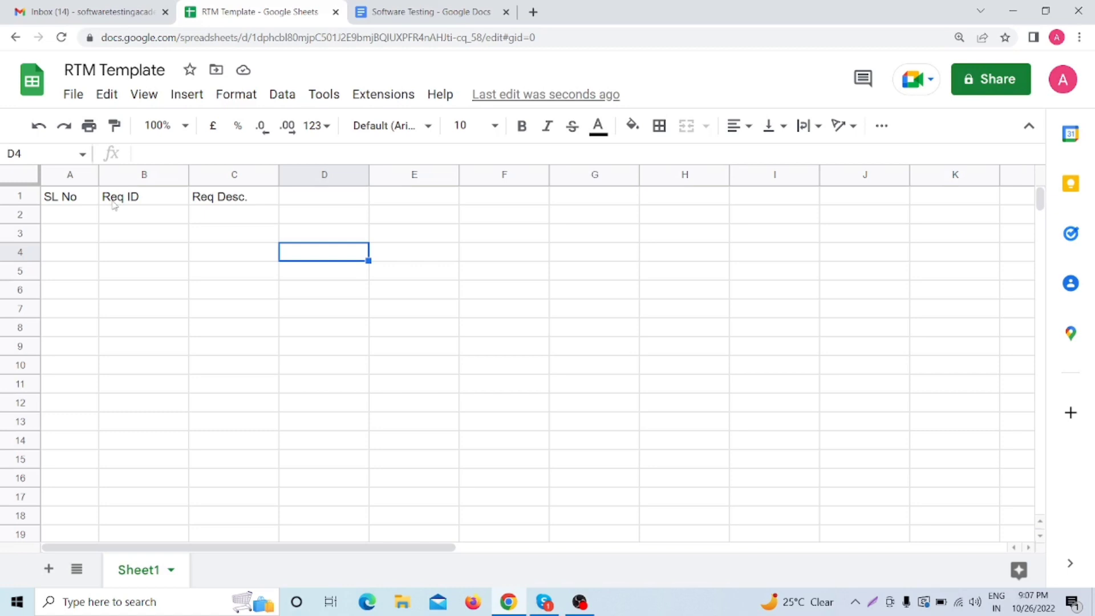
left_click(202, 200)
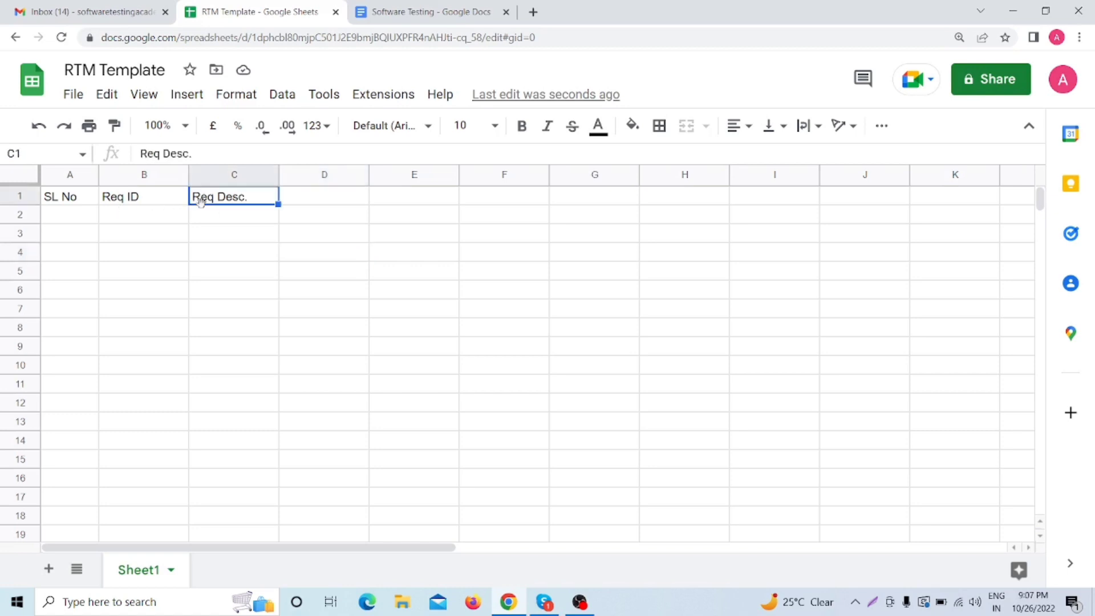
Enter the test case headers "TC_ID" in cell D1 and "TC_Desc." in cell E1
left_click(311, 204)
type("TC_ID")
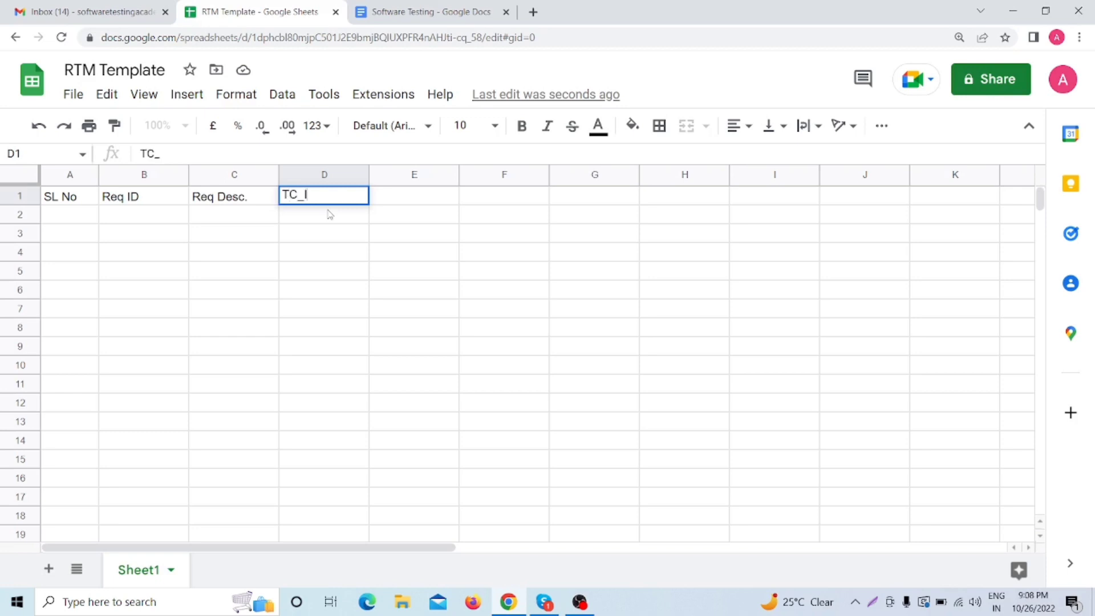
left_click(336, 289)
left_click(384, 201)
type("TC_D")
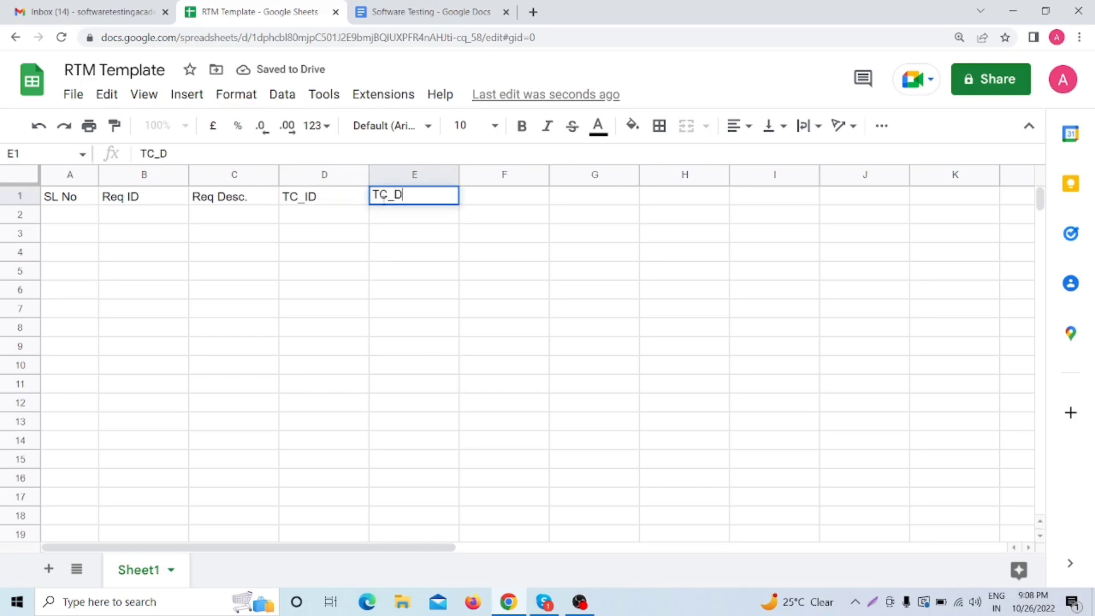
type("esc")
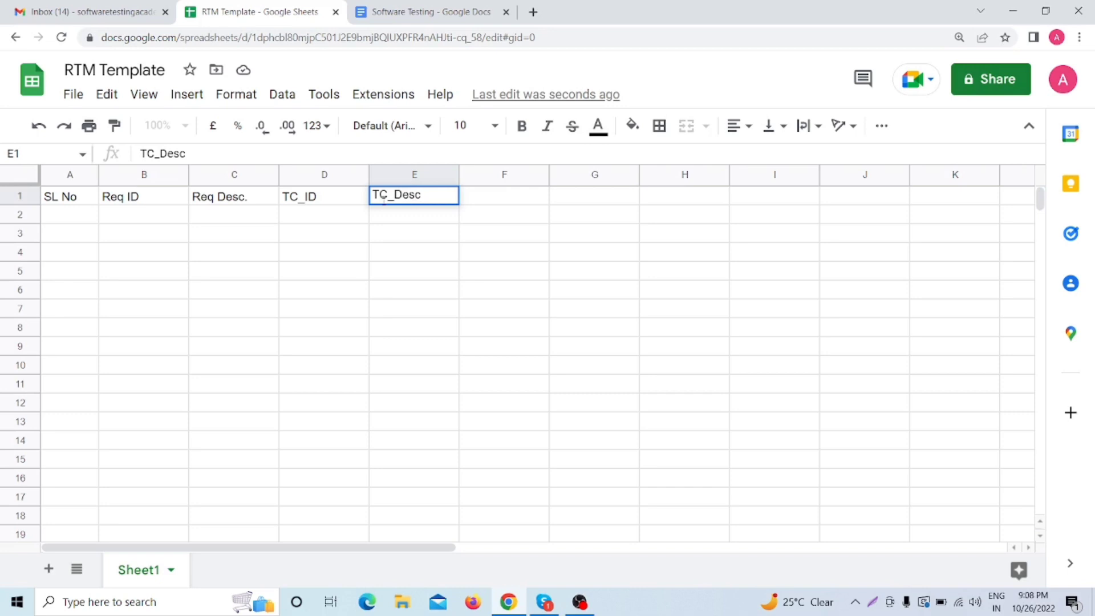
type(".")
key("Return")
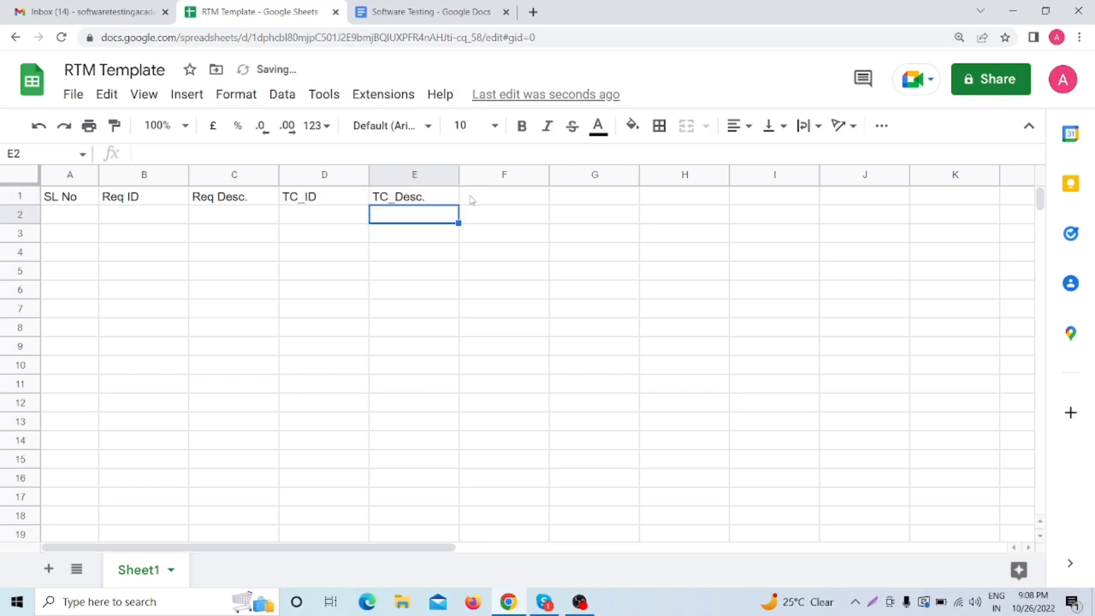
Enter the headers "Test Design" in cell F1 and "Test Designer" in cell G1
left_click(475, 195)
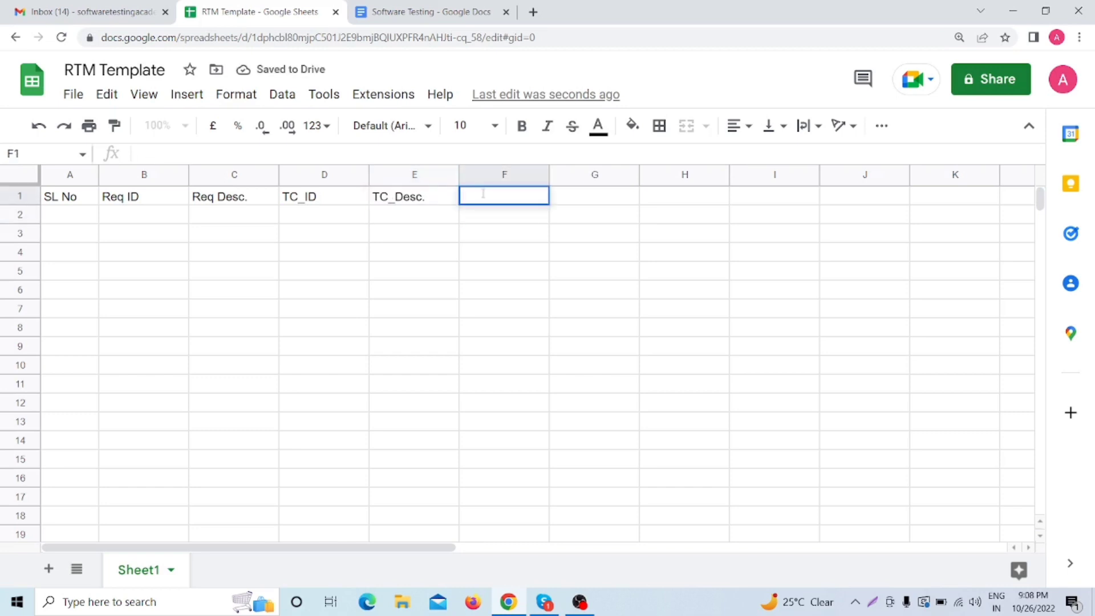
type("Test Design")
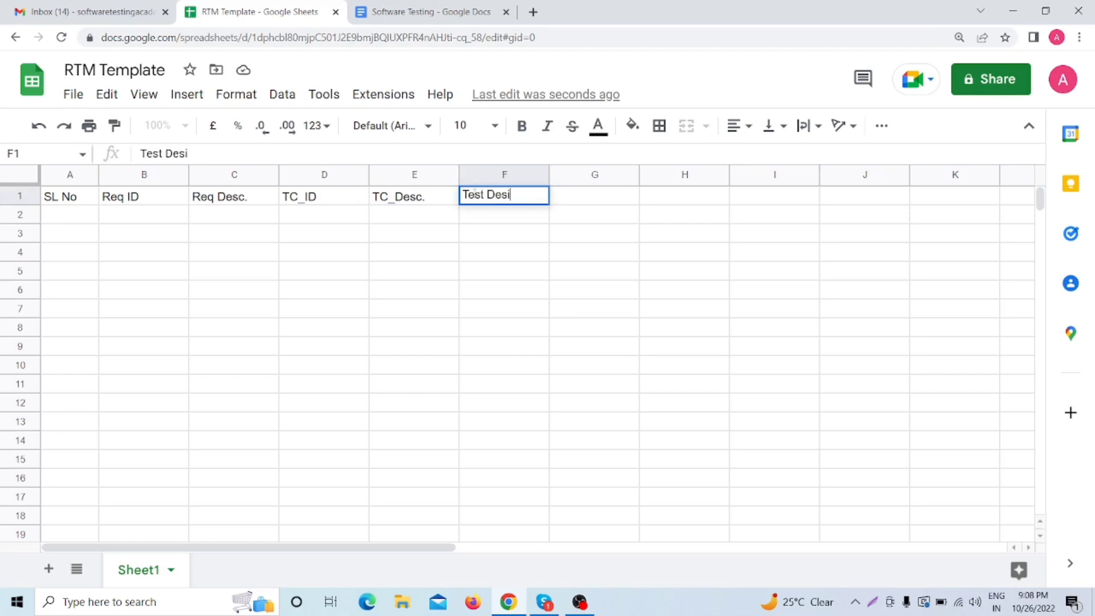
left_click(510, 268)
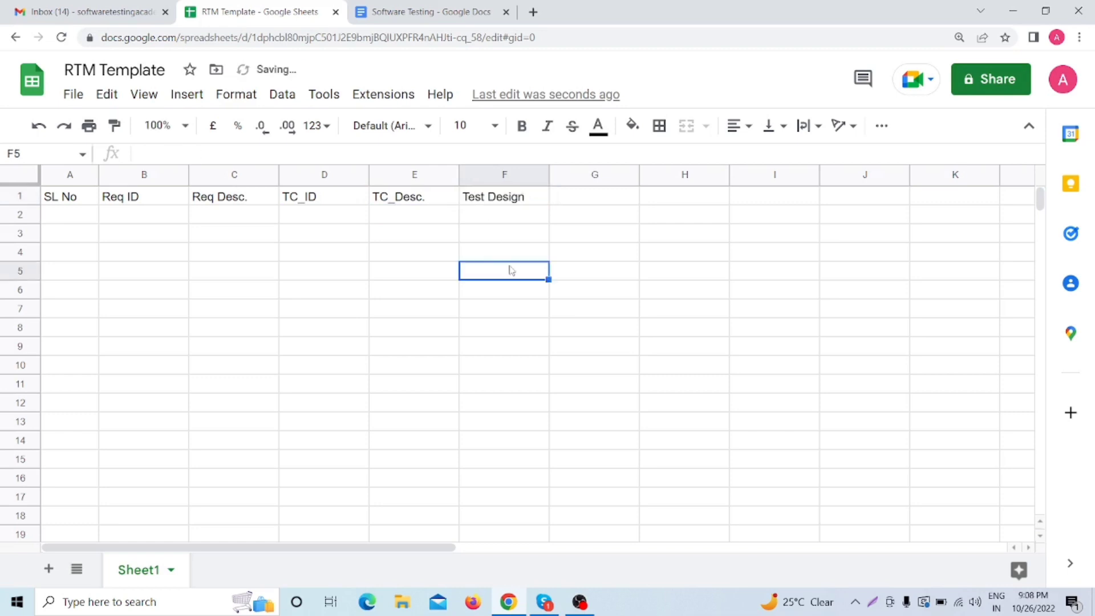
left_click(593, 204)
type("Test Des")
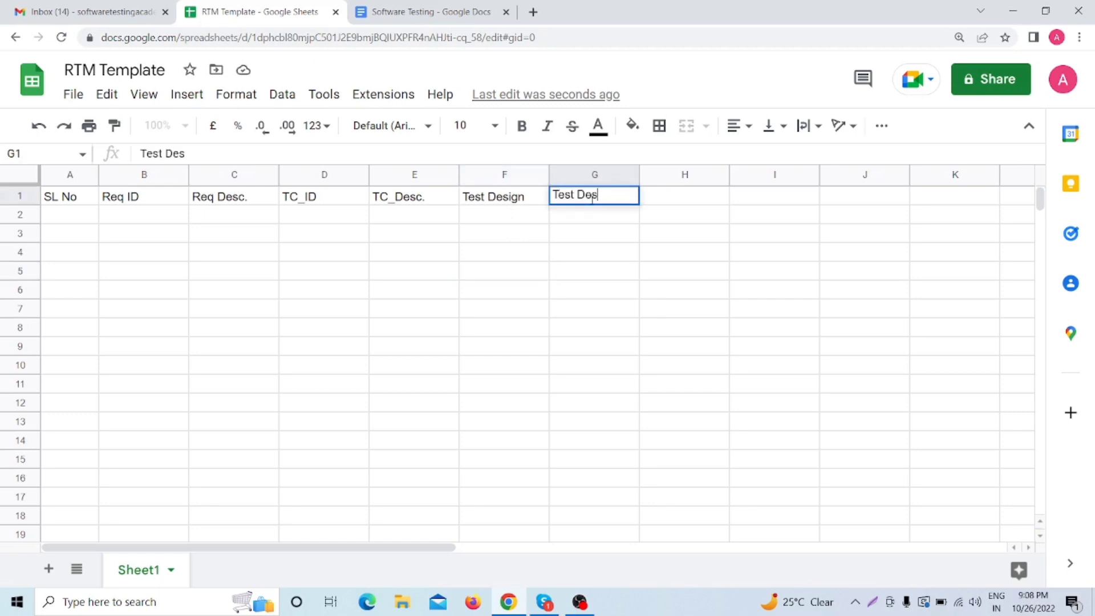
type("g")
key("BackSpace")
type("igner")
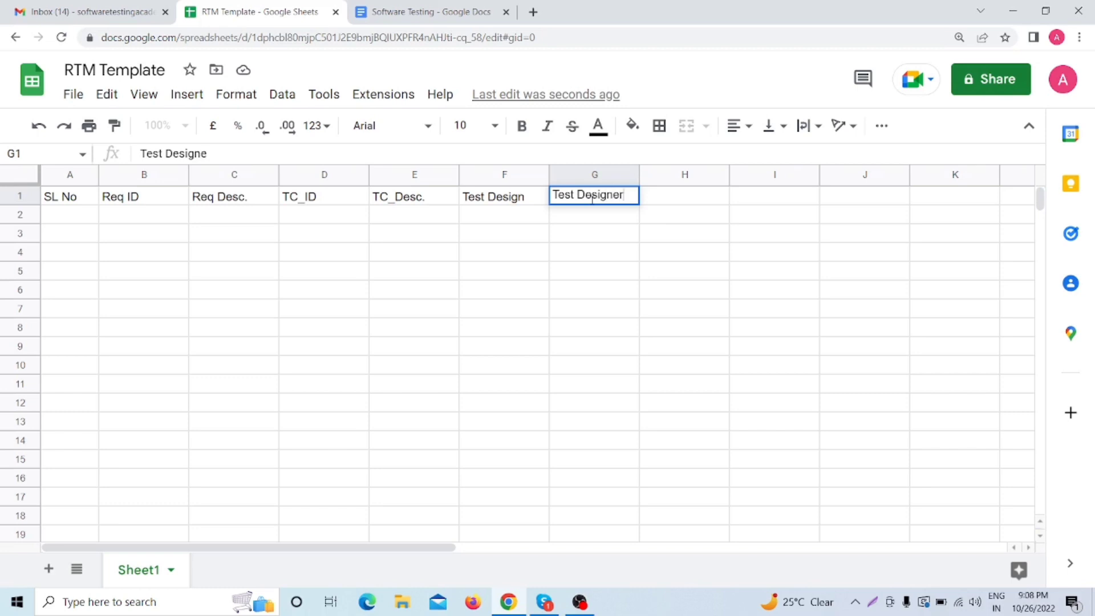
left_click(628, 334)
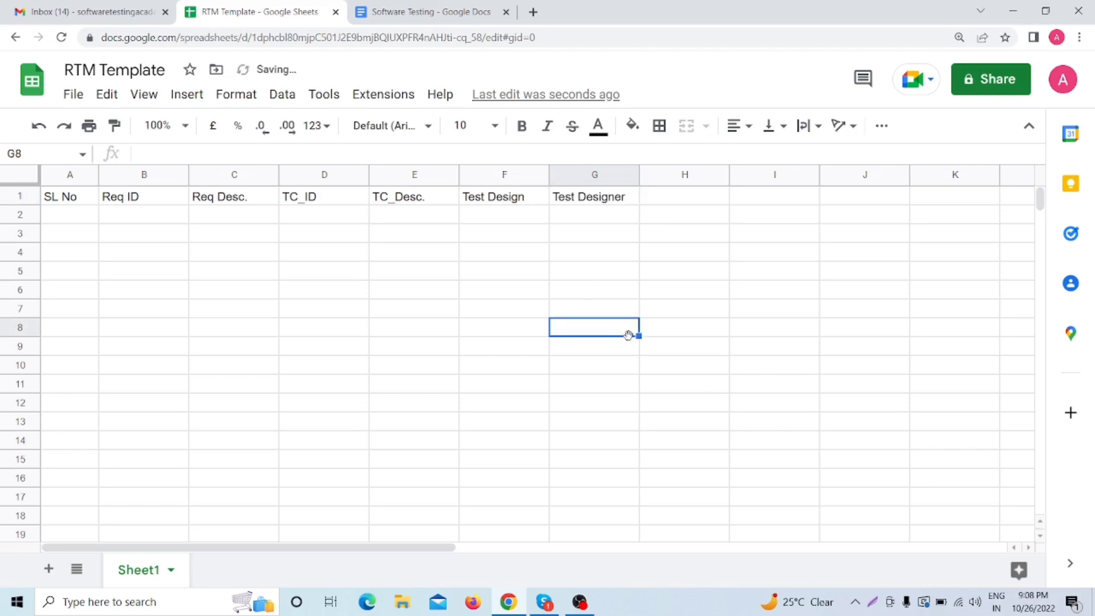
Enter the header "UAT Test Required?" in cell H1 and widen column H so the text fits
left_click(665, 199)
double_click(663, 199)
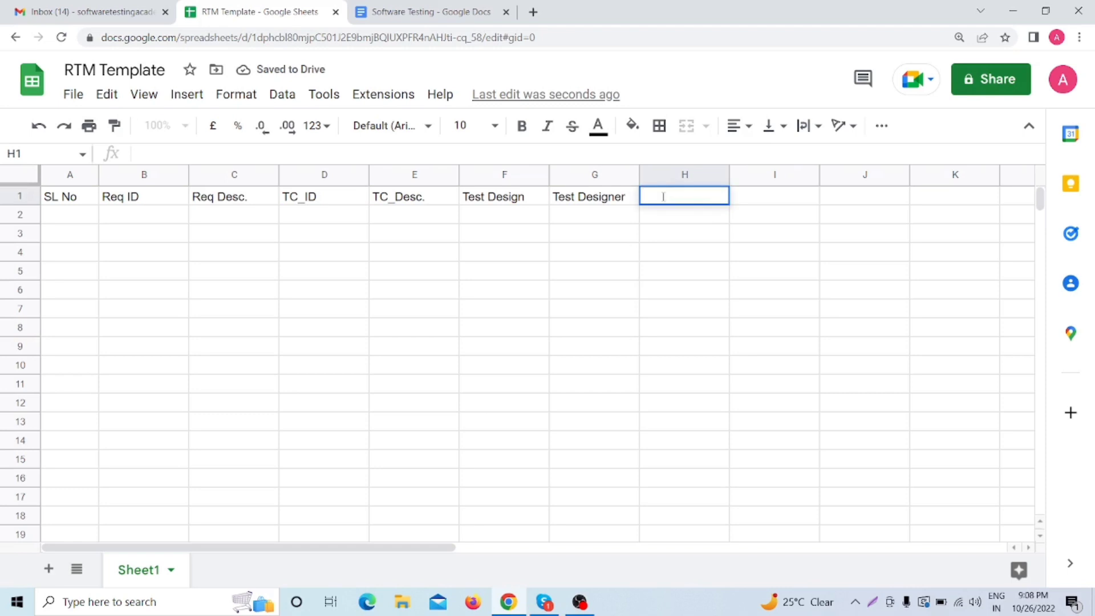
type("UAT")
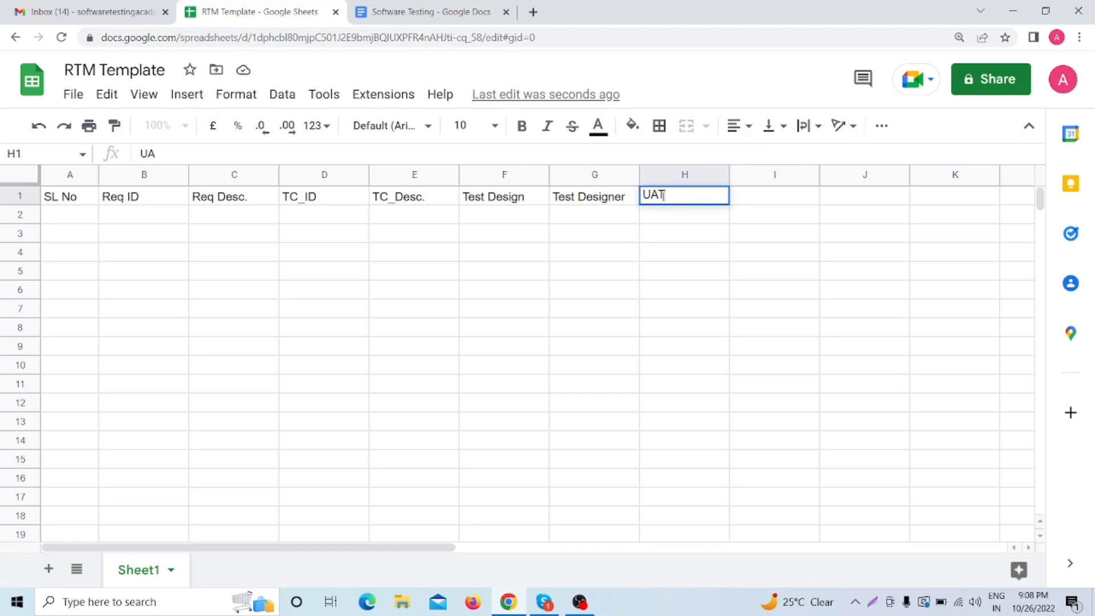
type(" Test Rqu")
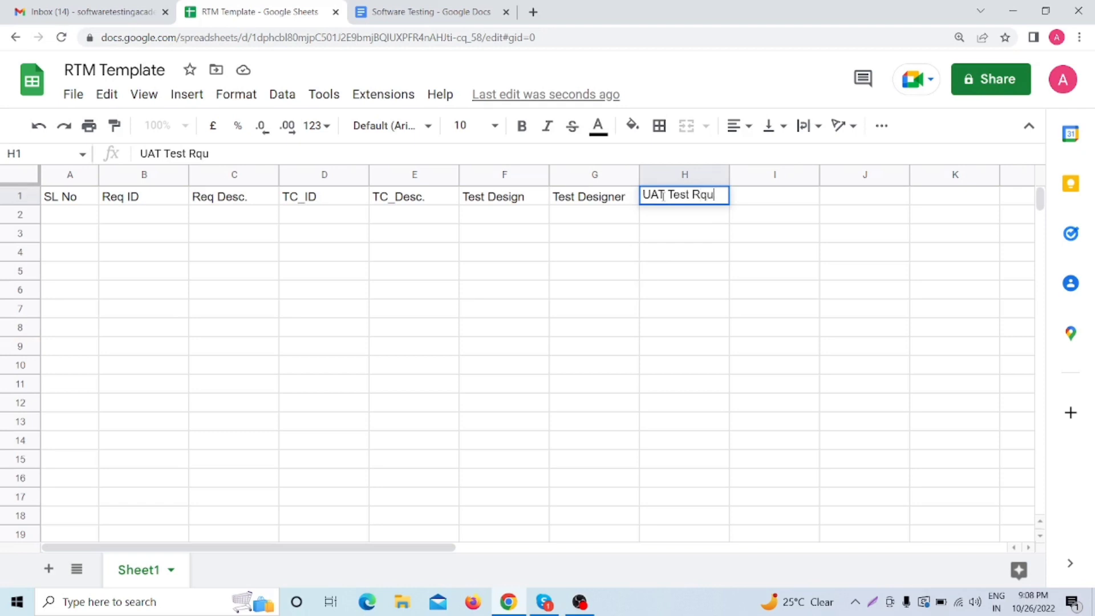
key("BackSpace")
key("BackSpace")
type("equired?")
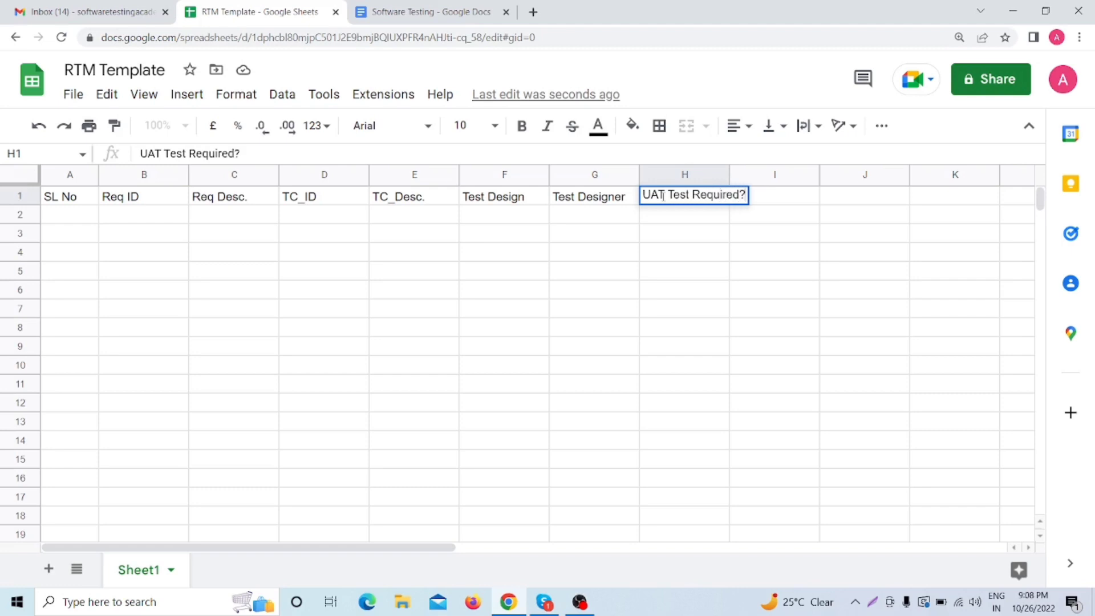
left_click_drag(729, 171, 762, 171)
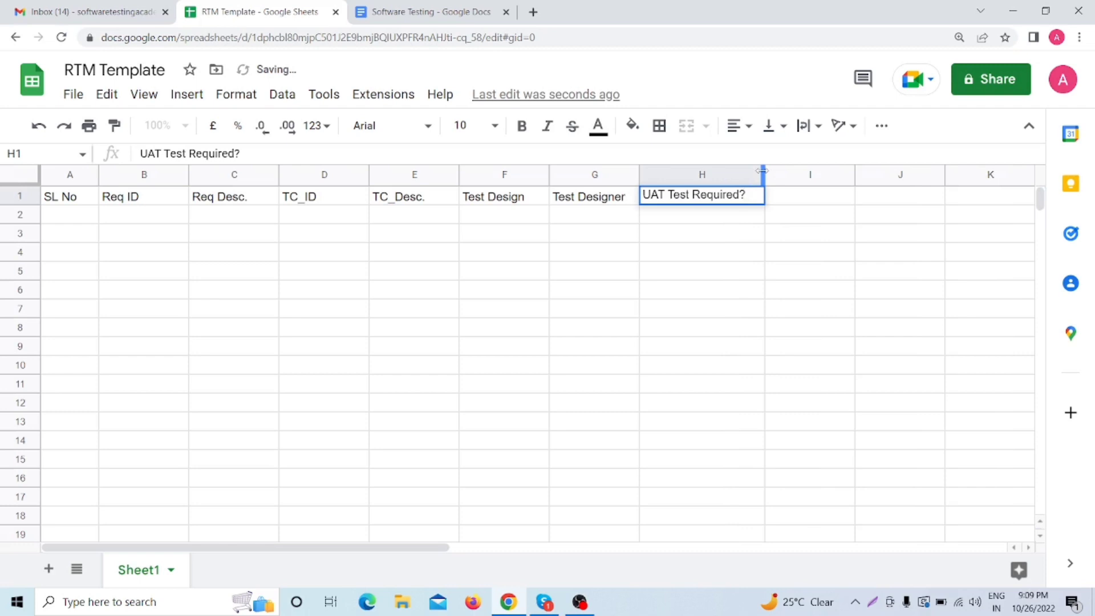
left_click(669, 308)
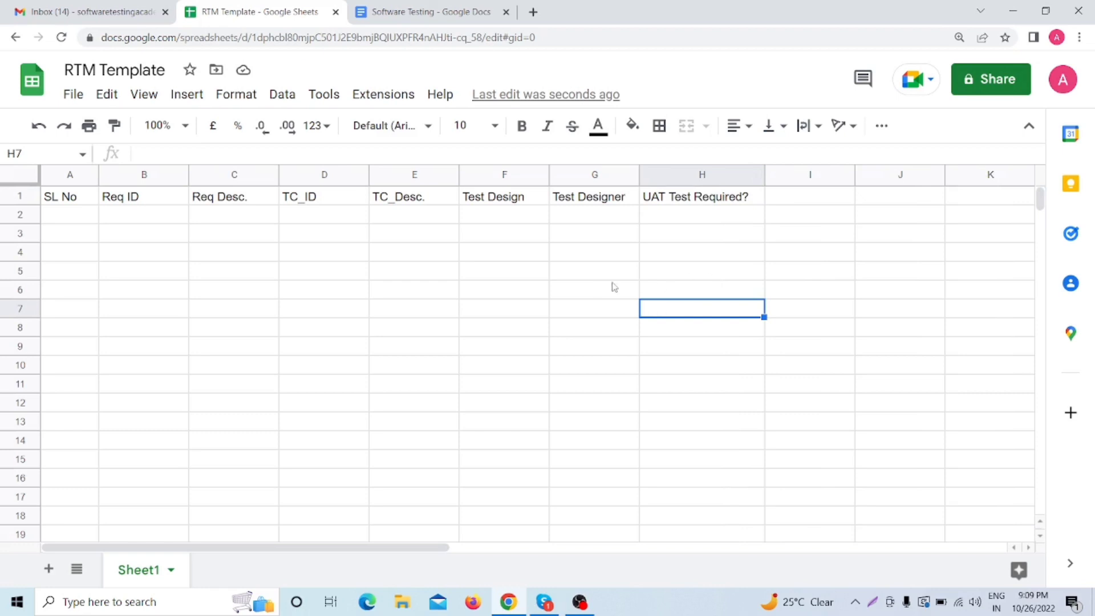
Enter the header "Test Execution" in cell I1
left_click(783, 201)
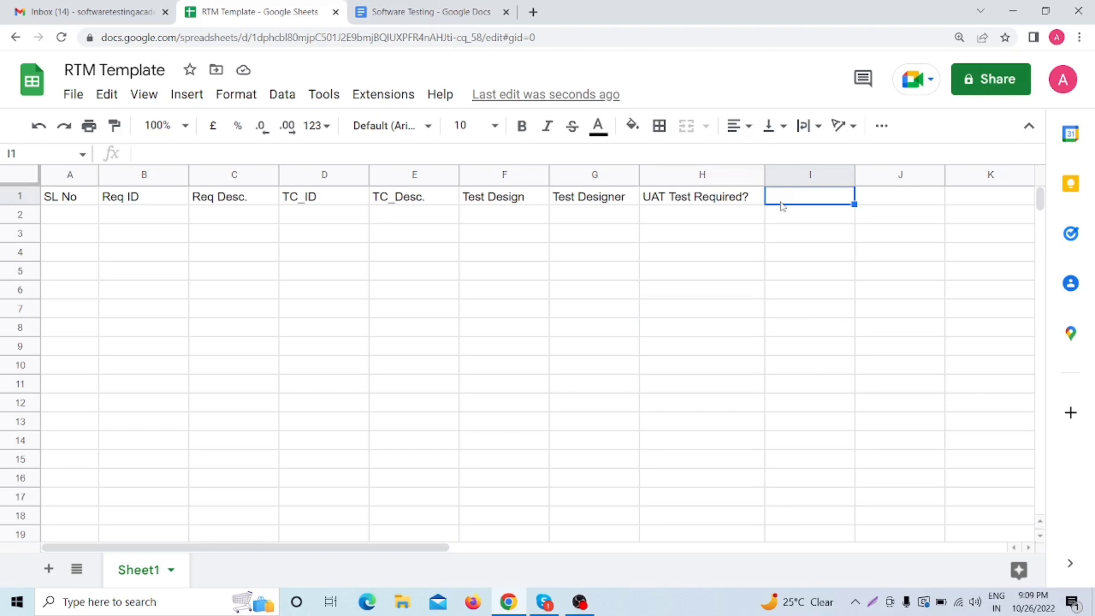
double_click(782, 206)
type("Test Execution")
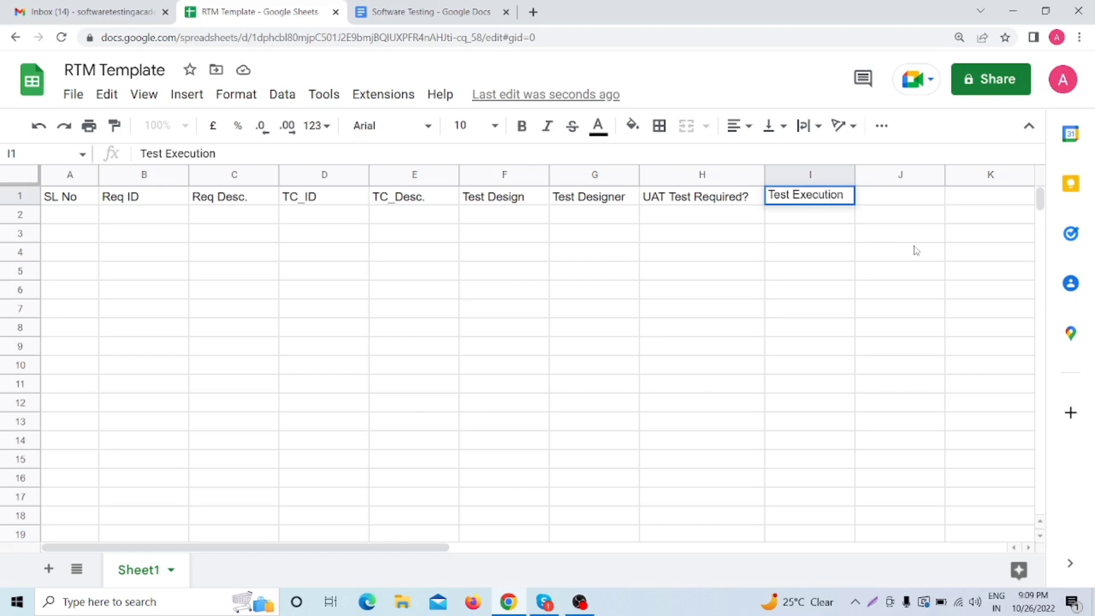
left_click(745, 309)
Enter "Defects?" as the header in cell J1, including the question mark
left_click(877, 202)
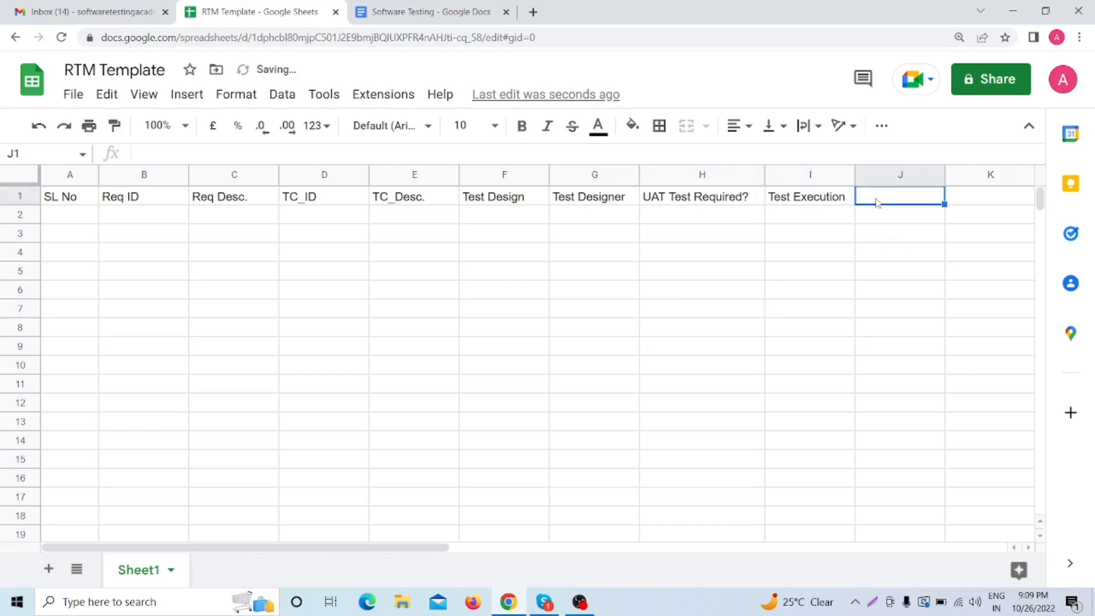
type("Defects")
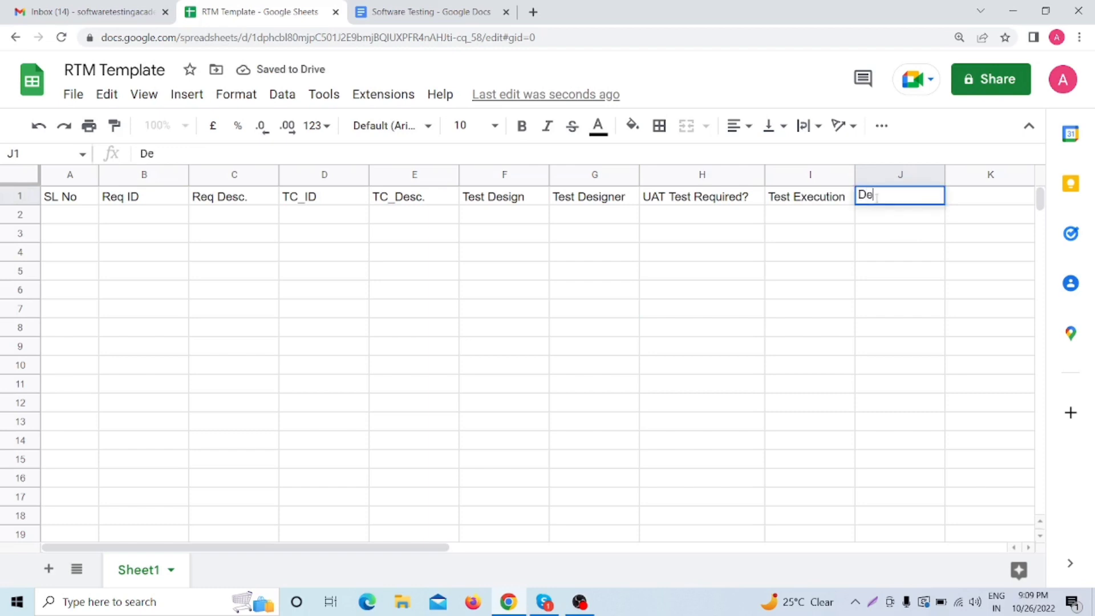
left_click(869, 233)
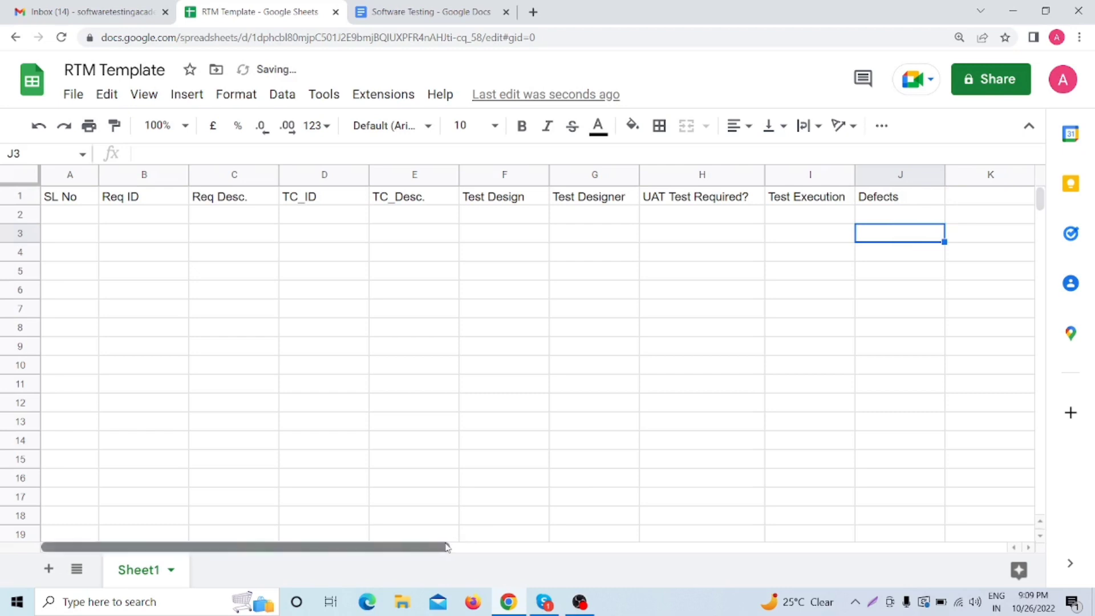
left_click_drag(449, 548, 545, 548)
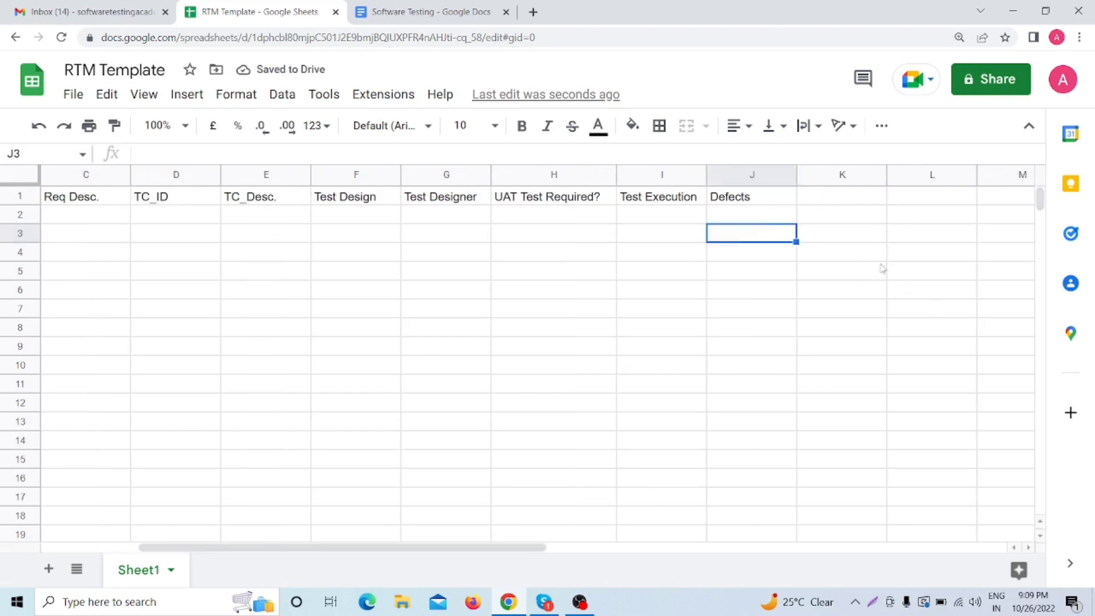
double_click(770, 206)
type("?")
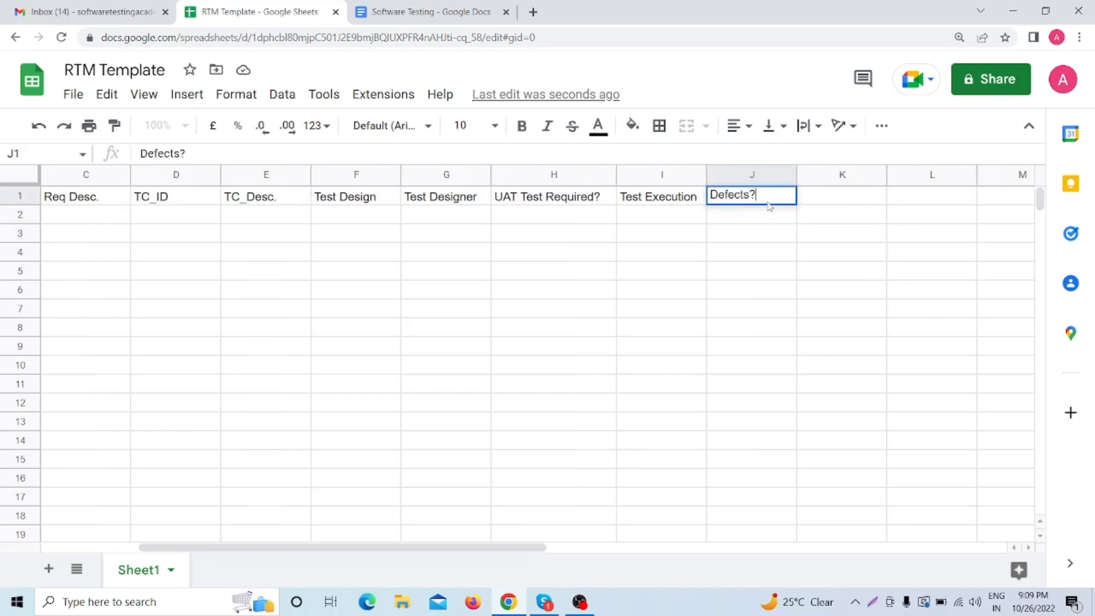
Enter the headers "Defect ID" in cell K1 and "Defect Status" in cell L1
left_click(793, 311)
double_click(817, 200)
type("Defect ")
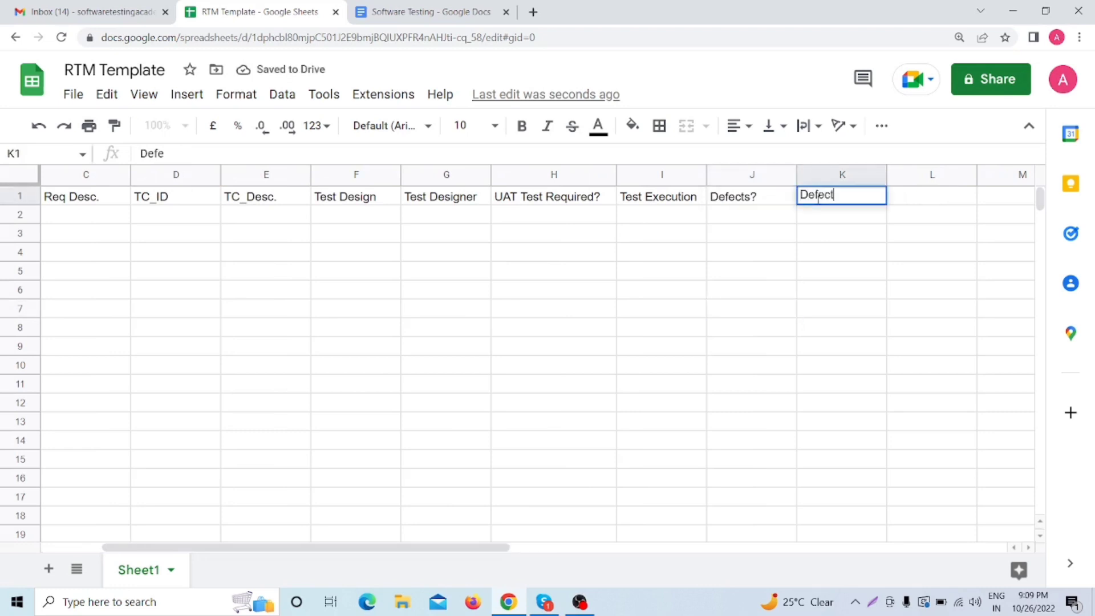
type("ID")
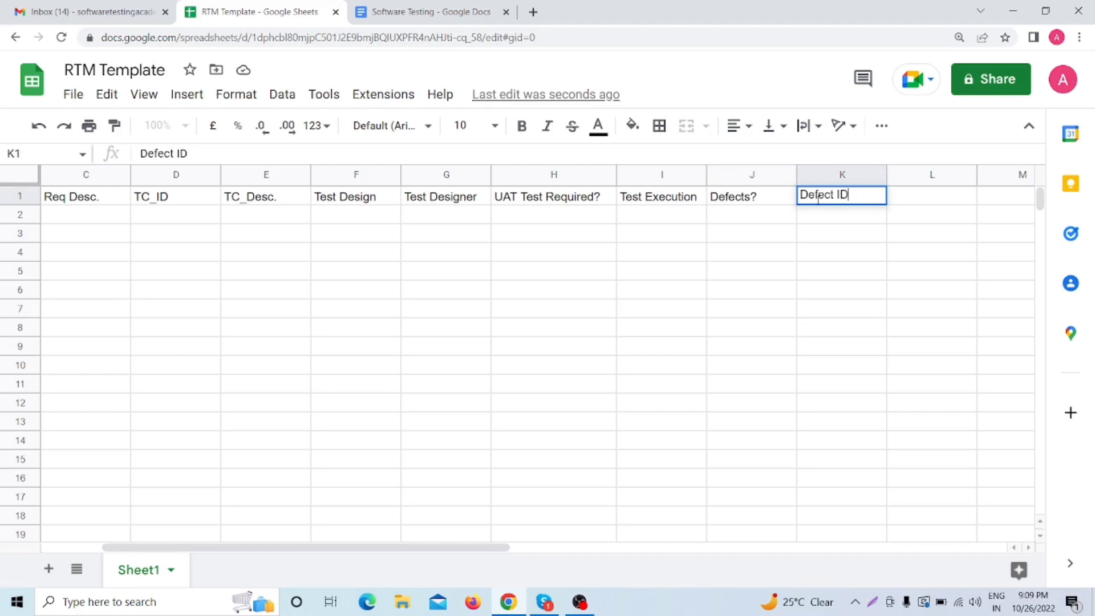
left_click(918, 203)
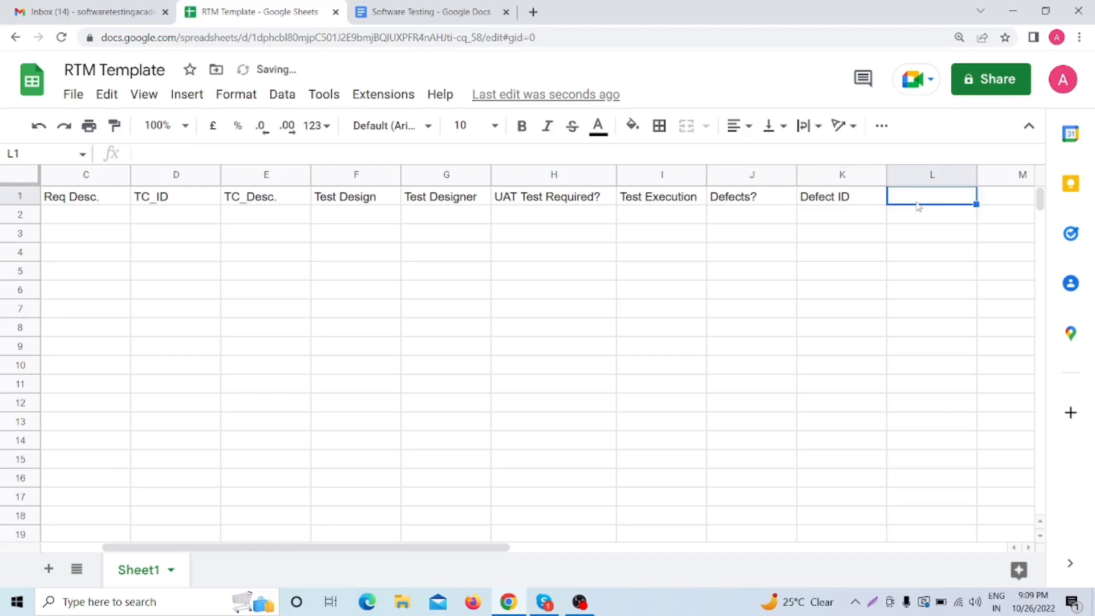
double_click(917, 201)
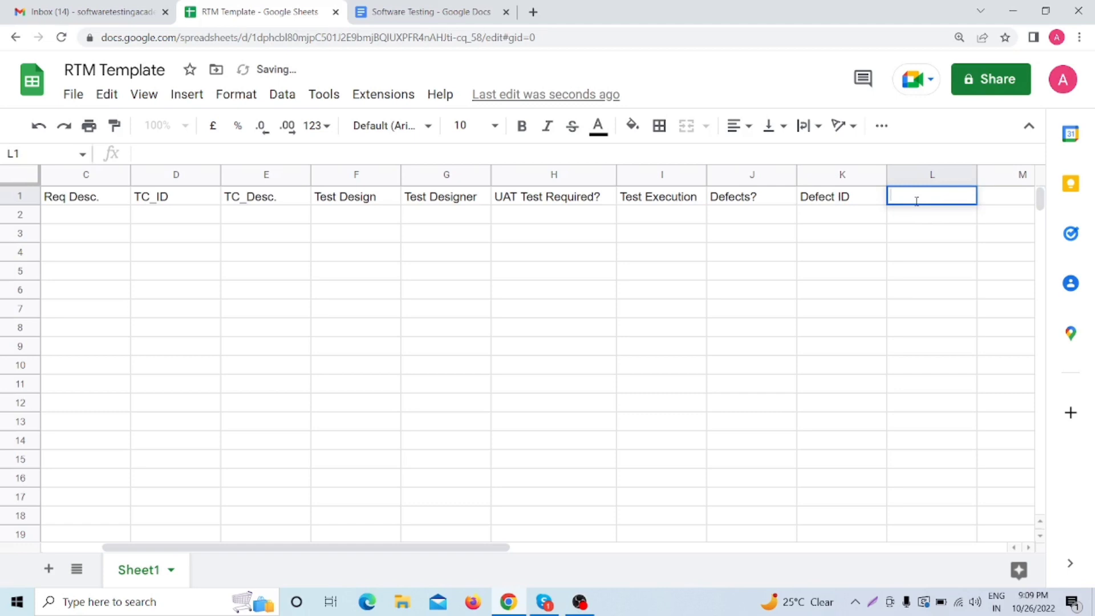
type("Defect Status")
left_click(917, 278)
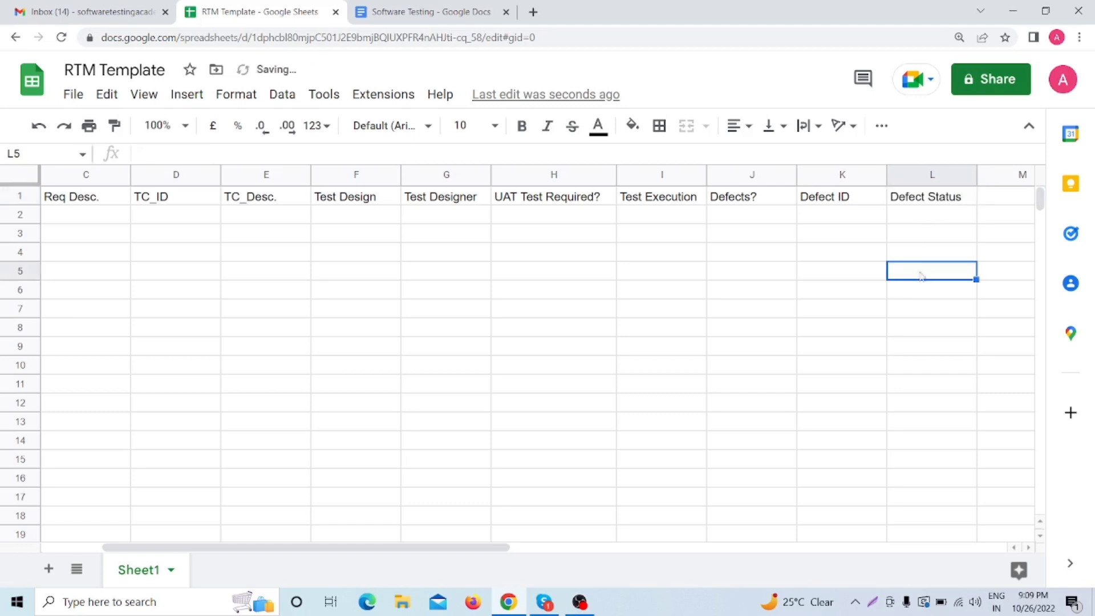
Enter the header "Req. Coverage Status" in cell M1
left_click_drag(556, 551, 604, 553)
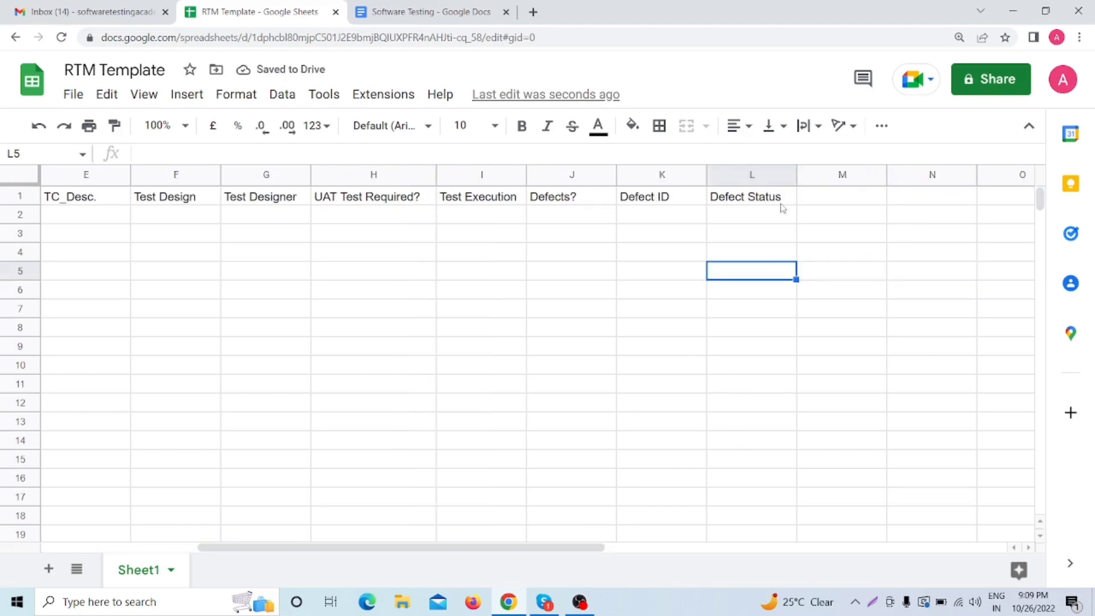
double_click(823, 194)
type("Rq")
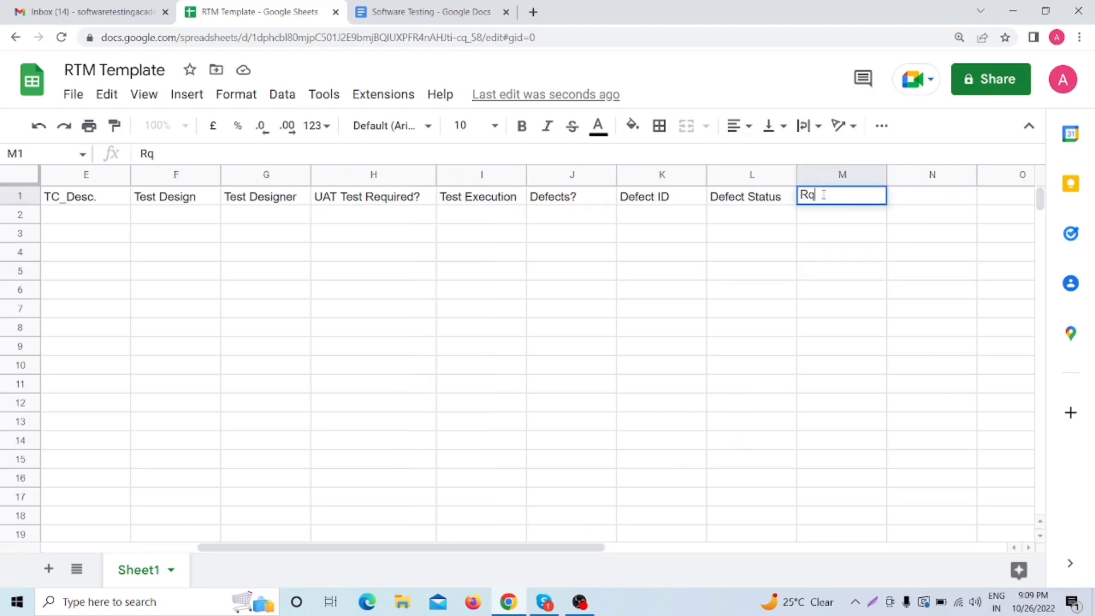
key("Num_Lock")
type("mts")
key("BackSpace")
key("BackSpace")
key("BackSpace")
key("BackSpace")
key("Num_Lock")
type("eq")
key("BackSpace")
key("BackSpace")
key("BackSpace")
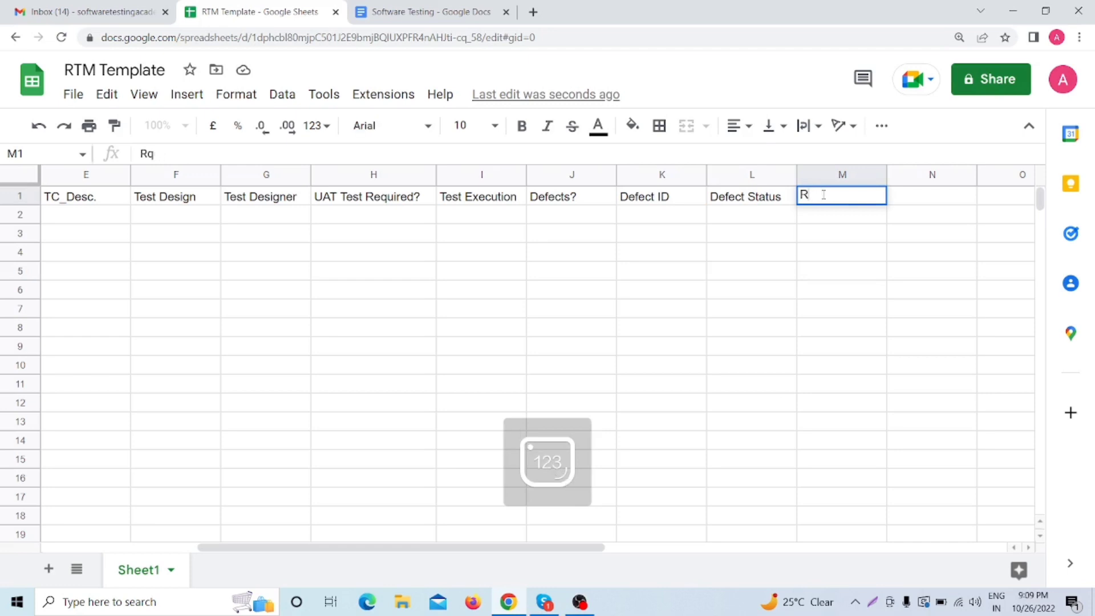
type("eq. Co")
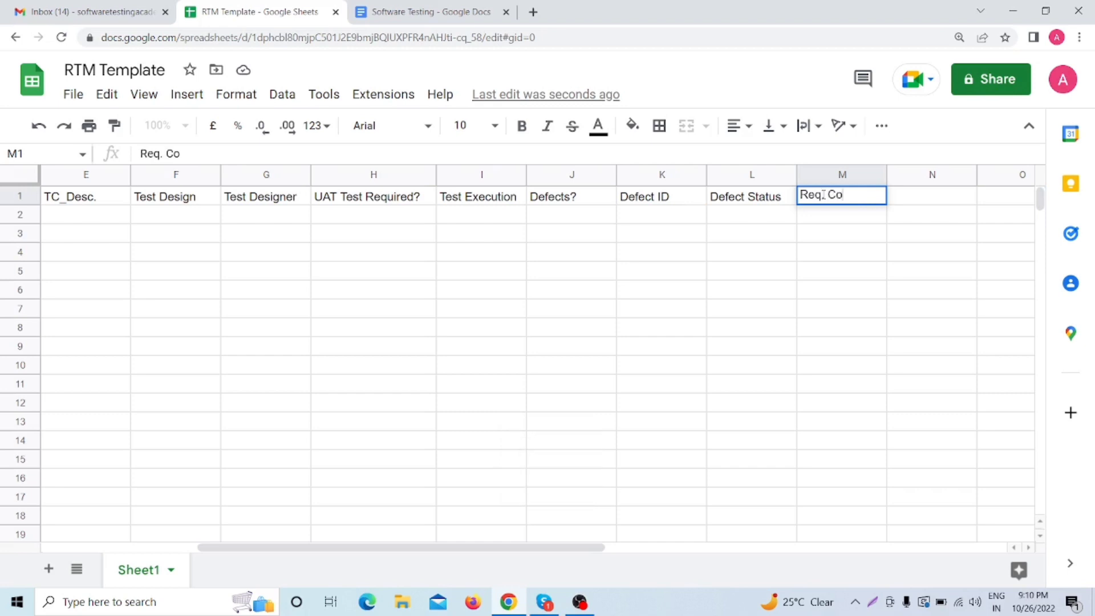
type("verage Status")
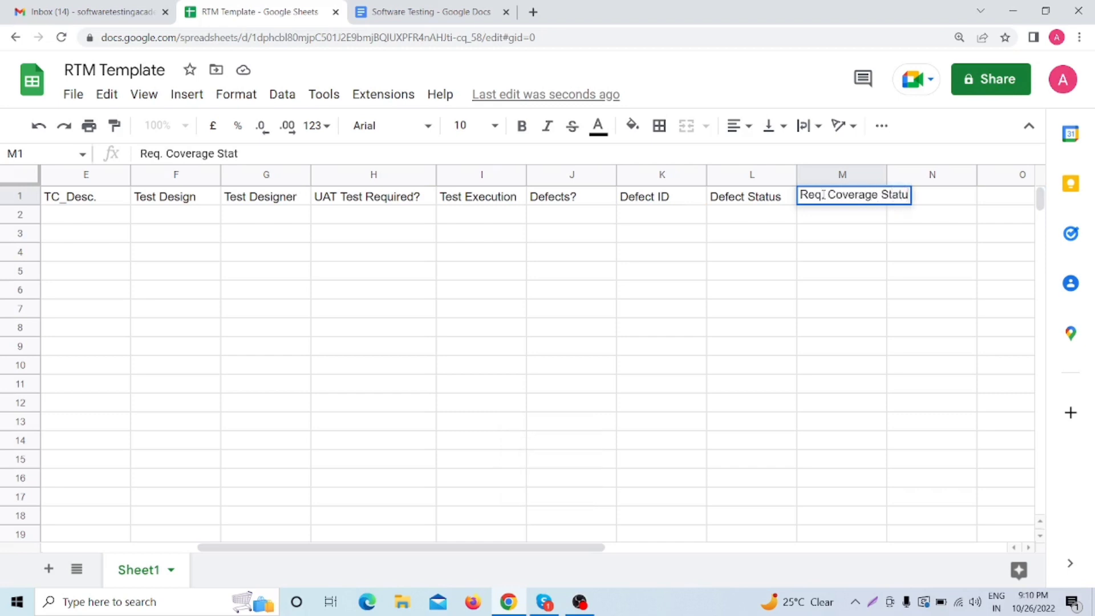
left_click(892, 313)
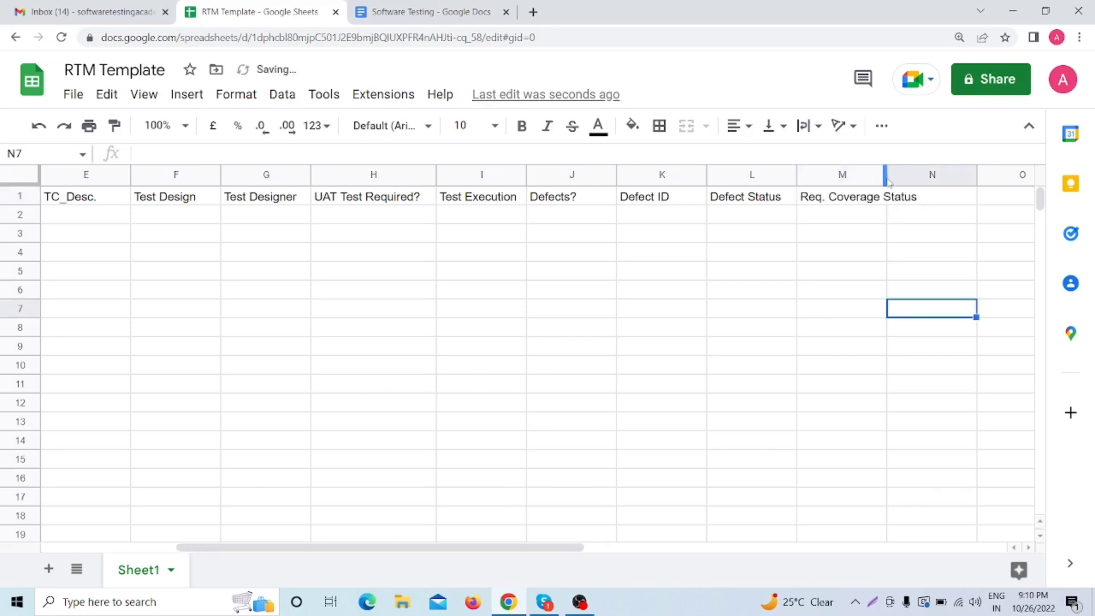
Widen column M so its header fits, and widen the Test Execution column I
left_click_drag(887, 174, 928, 174)
left_click_drag(577, 547, 612, 542)
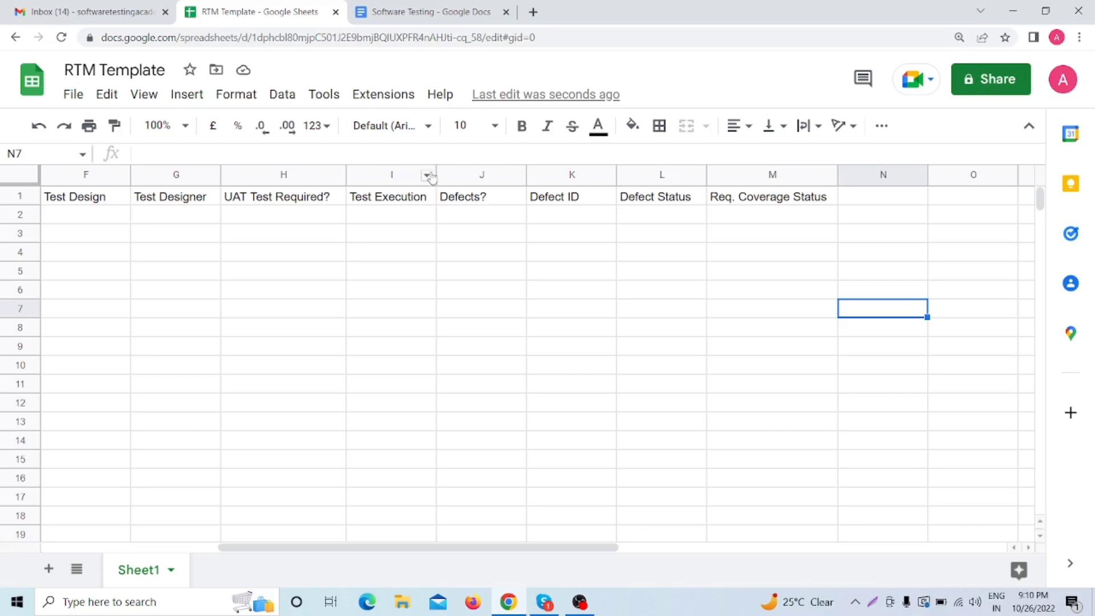
left_click_drag(435, 174, 474, 171)
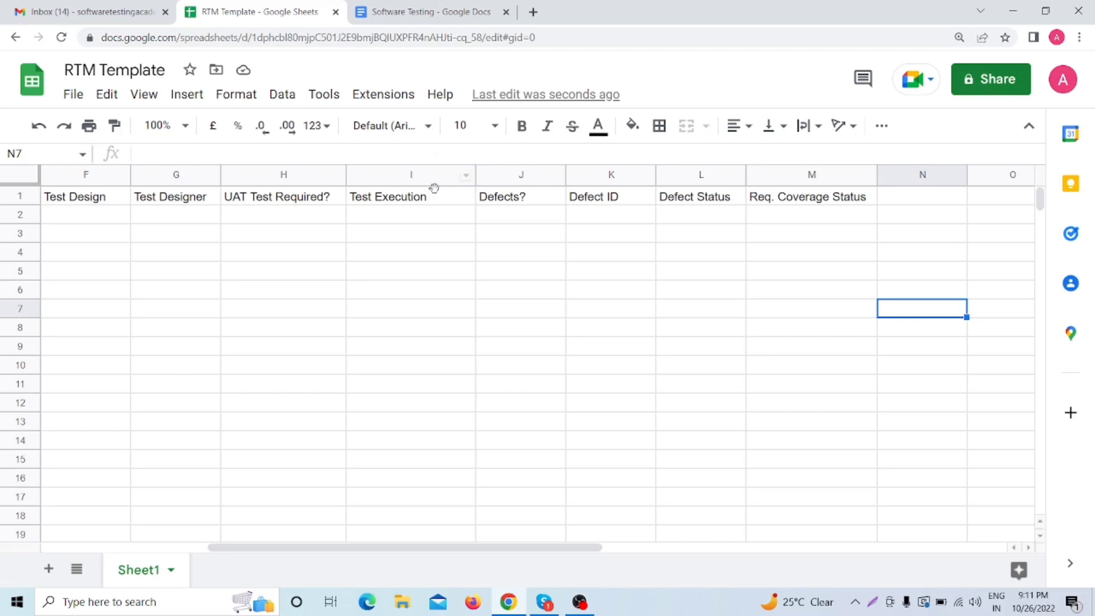
left_click(395, 222)
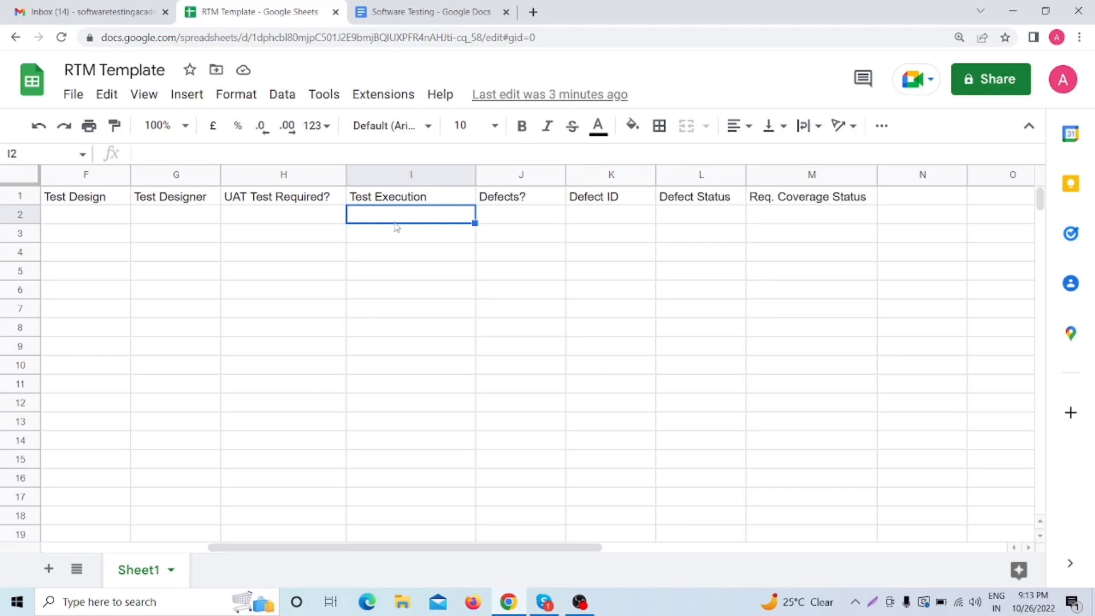
left_click(397, 254)
left_click(393, 224)
left_click(398, 235)
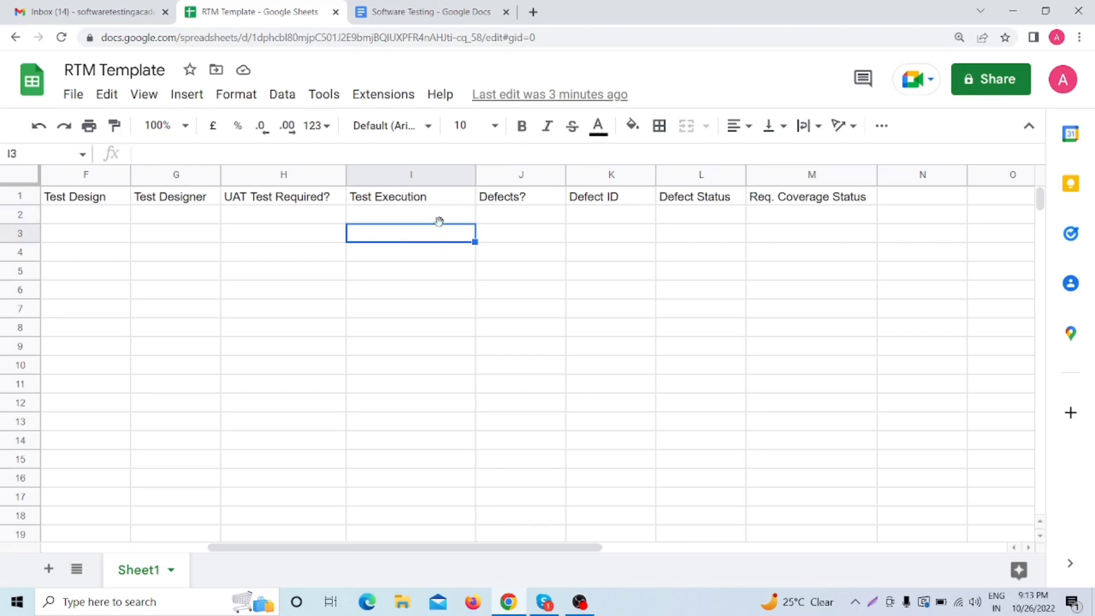
Insert two empty columns between the Test Execution and Defects? columns
right_click(438, 180)
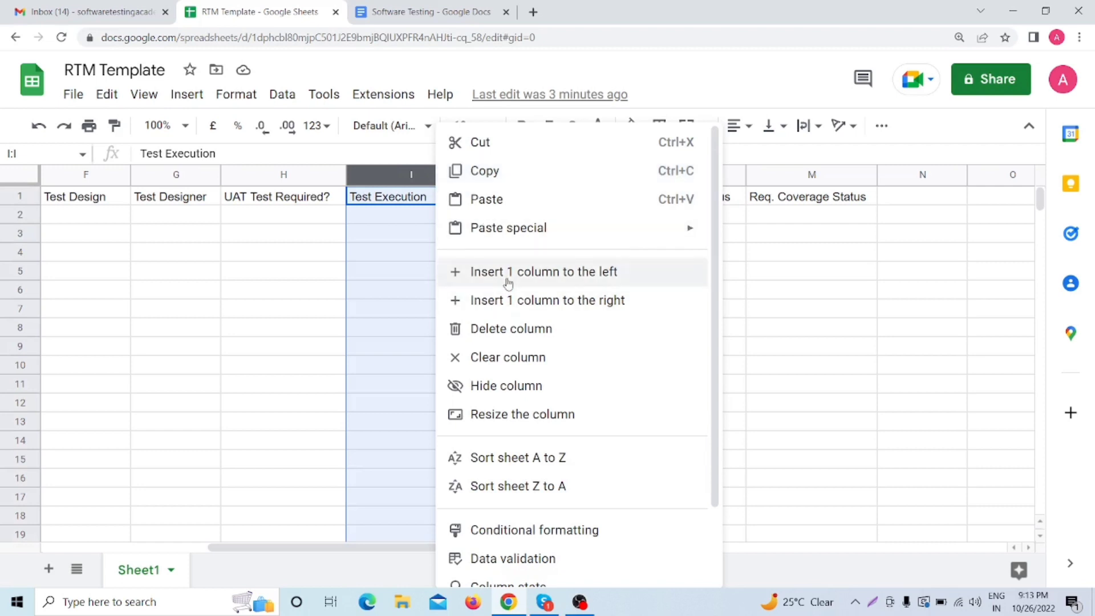
left_click(513, 300)
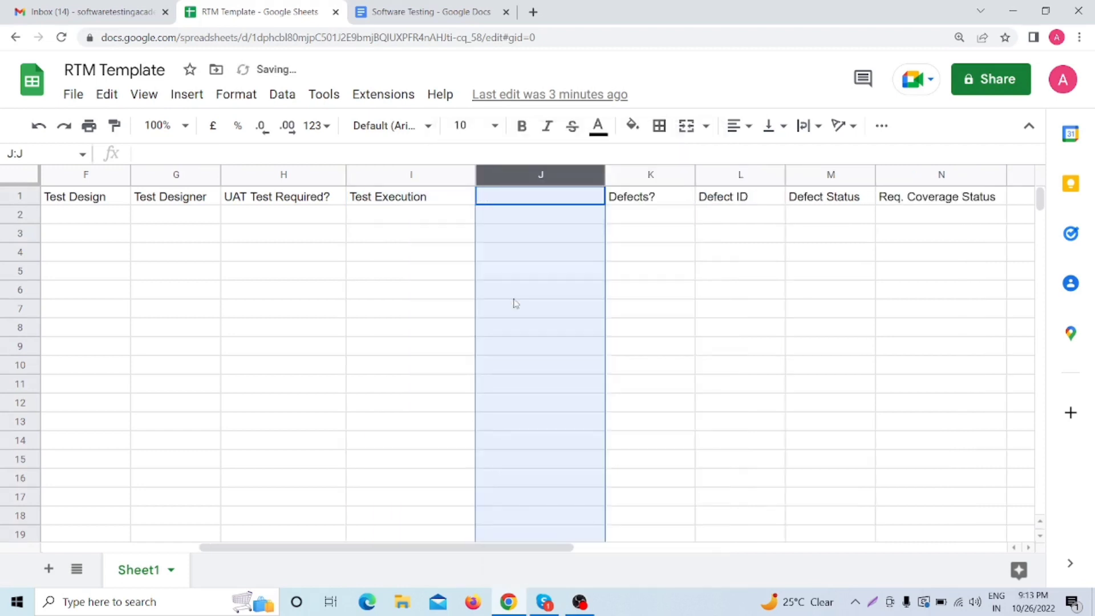
right_click(493, 177)
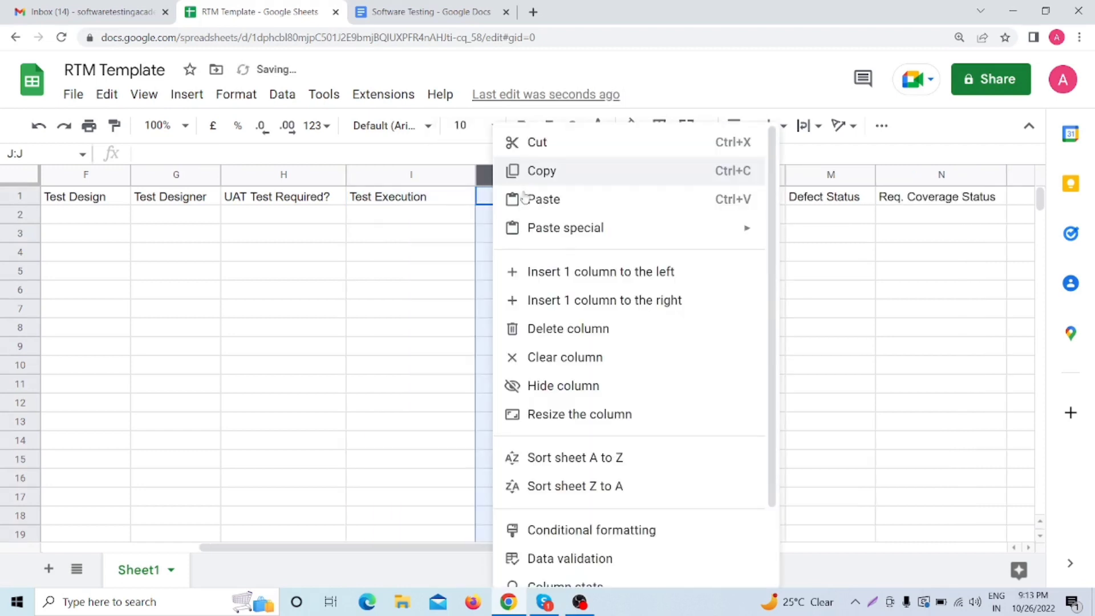
left_click(564, 308)
left_click(591, 255)
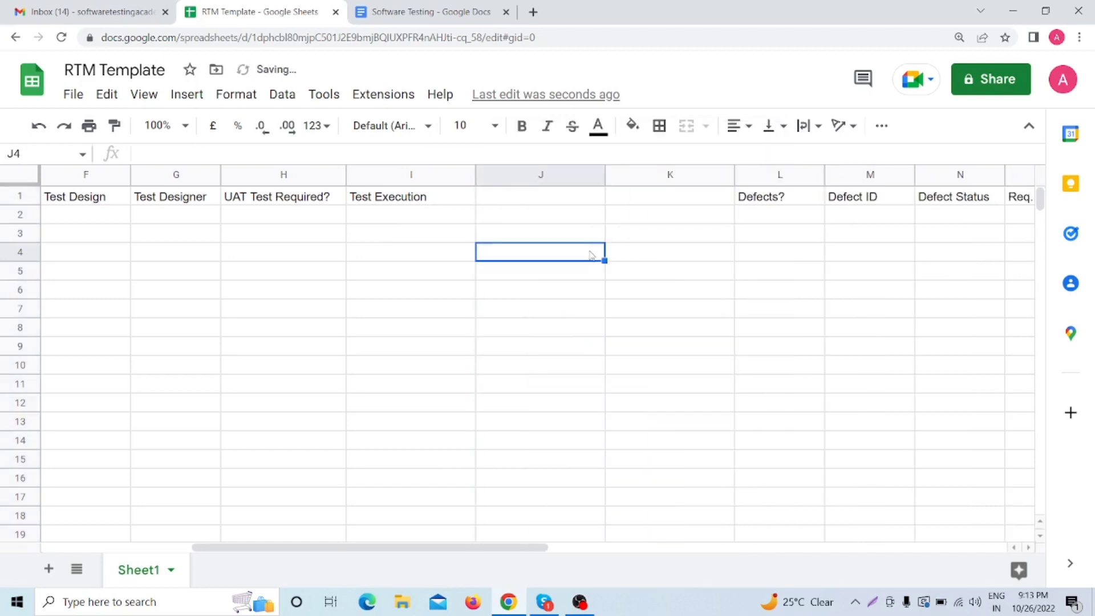
Merge cells I1:K1 into one Test Execution header and center its text horizontally
left_click_drag(462, 203, 730, 201)
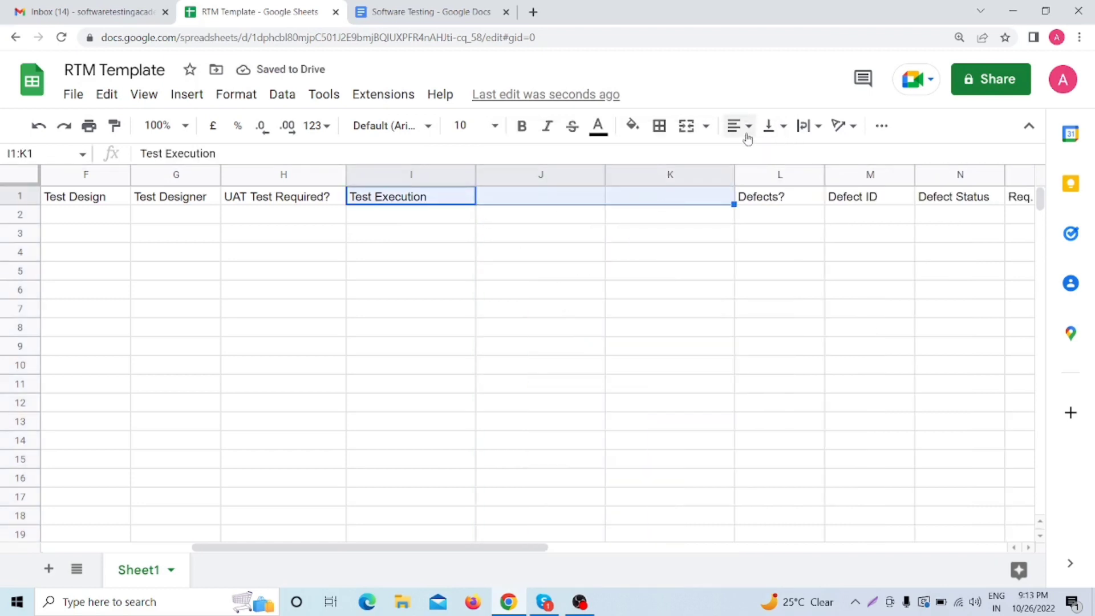
left_click(688, 126)
left_click(623, 271)
left_click(465, 202)
left_click(741, 127)
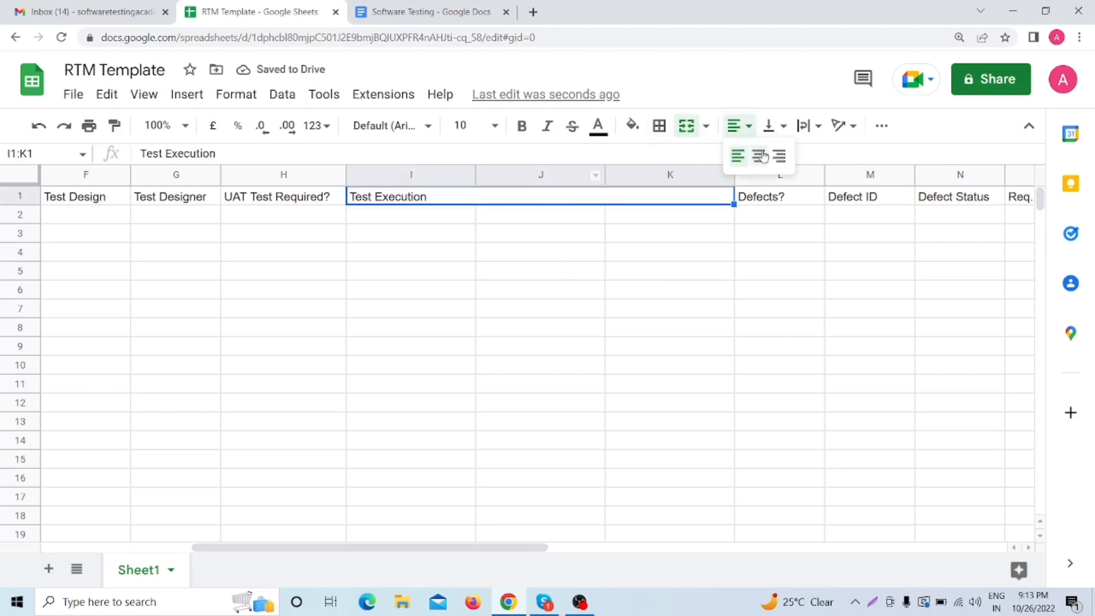
left_click(761, 157)
left_click(527, 297)
Enter the subheaders "Test Env." in I2, "UAT Env." in J2 and "Prod Env." in K2 under Test Execution
left_click(406, 215)
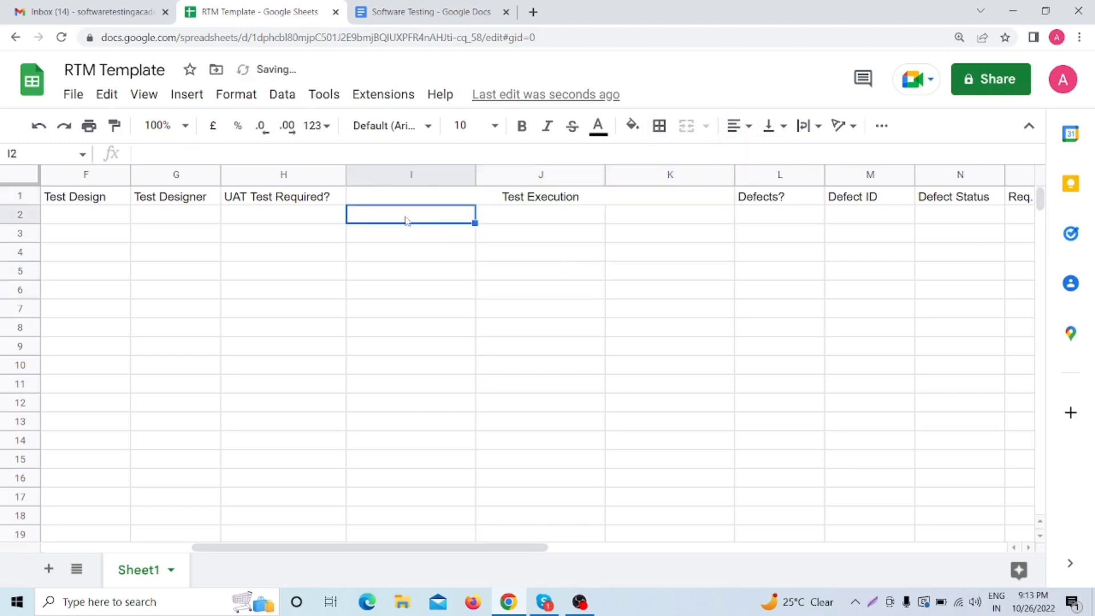
type("Test E")
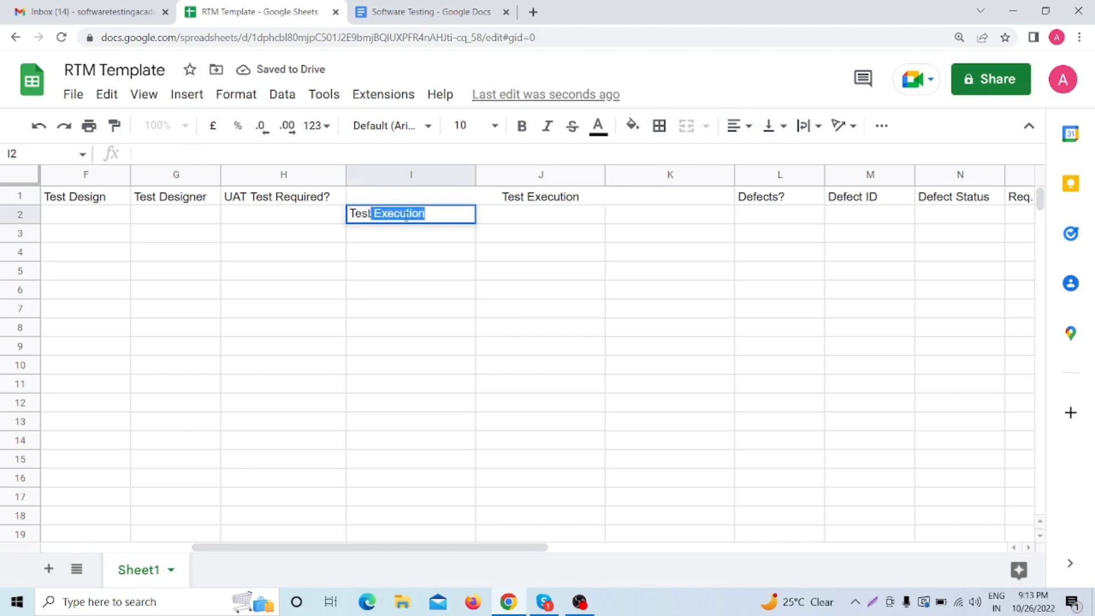
type("nv.")
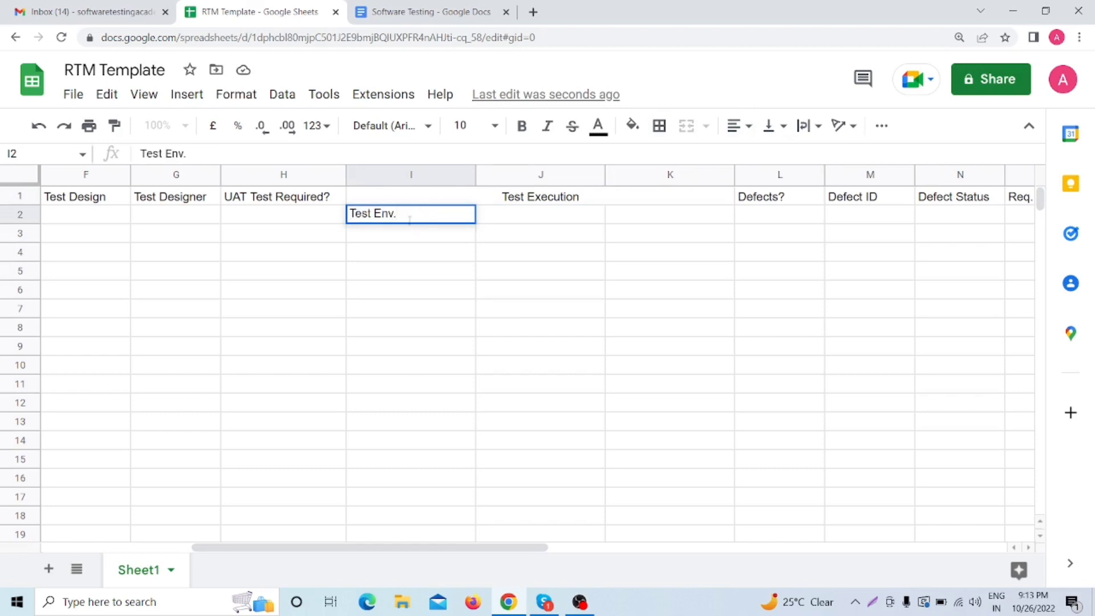
double_click(528, 221)
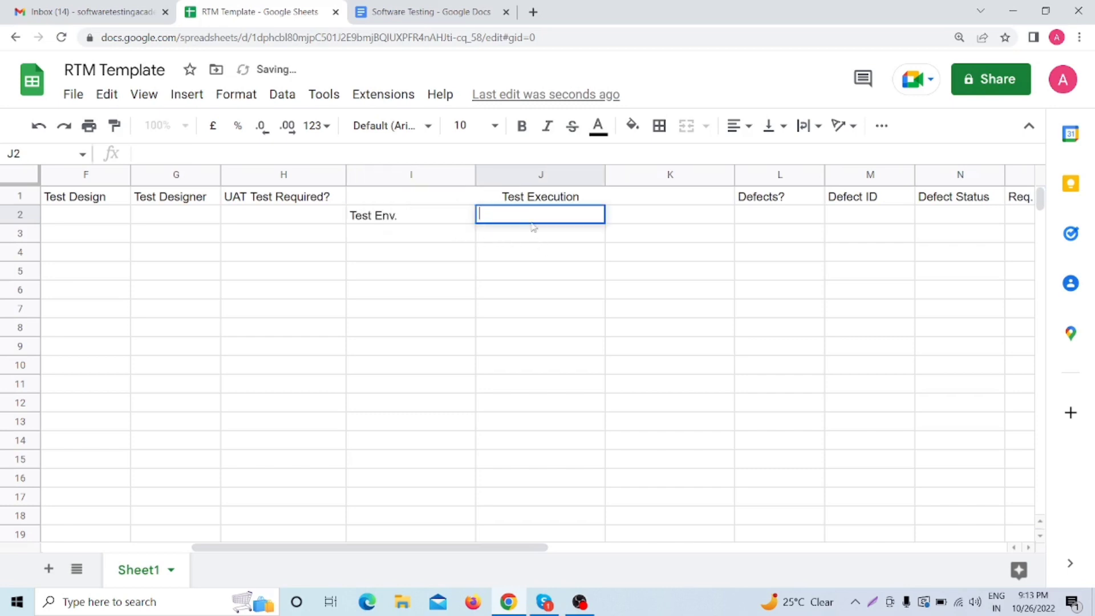
type("UAT Env.")
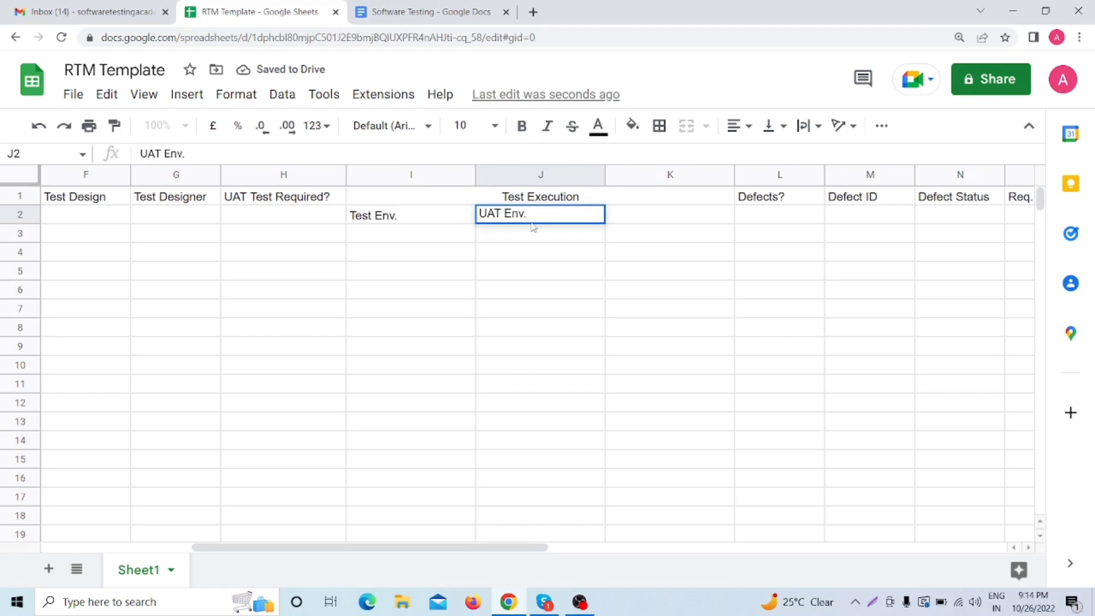
left_click(595, 294)
double_click(617, 217)
type("Prod ")
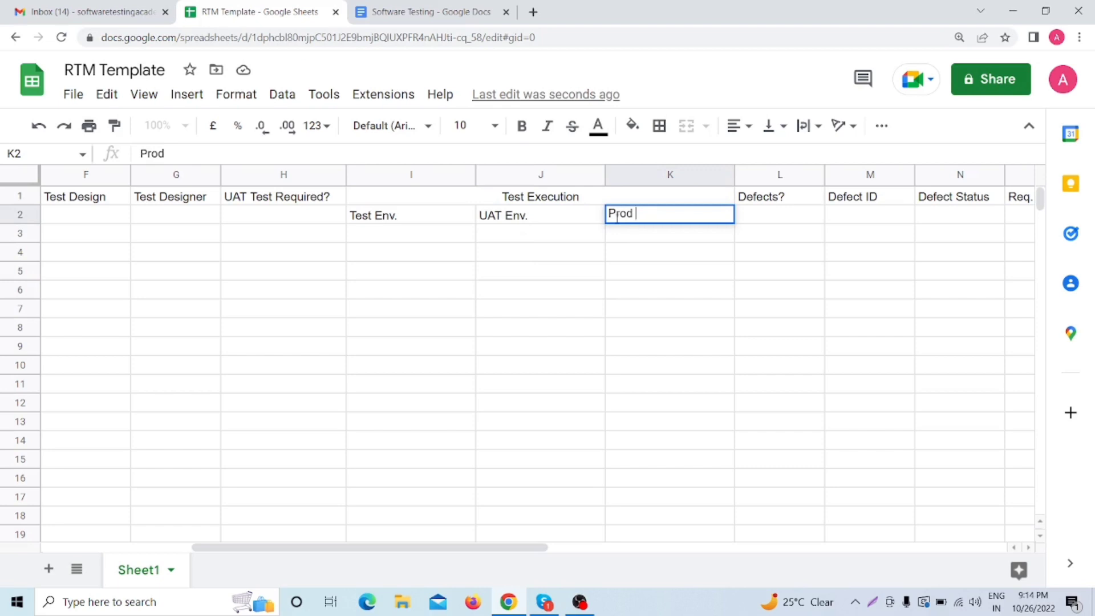
type("Env.")
left_click(616, 291)
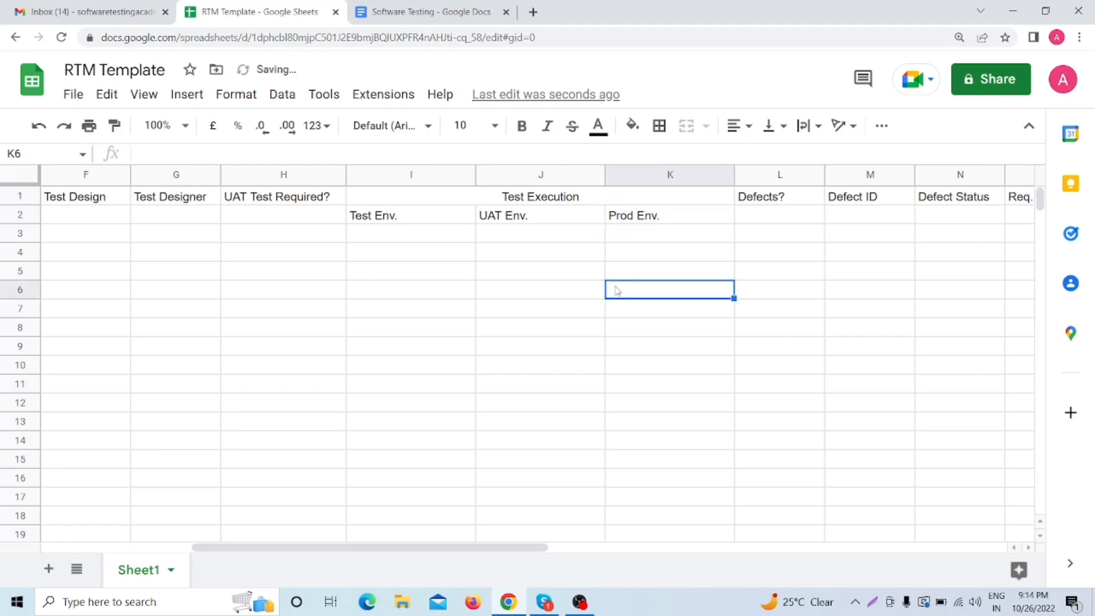
Review the template's header row from the SL No column across to the defect columns
left_click_drag(414, 556, 240, 564)
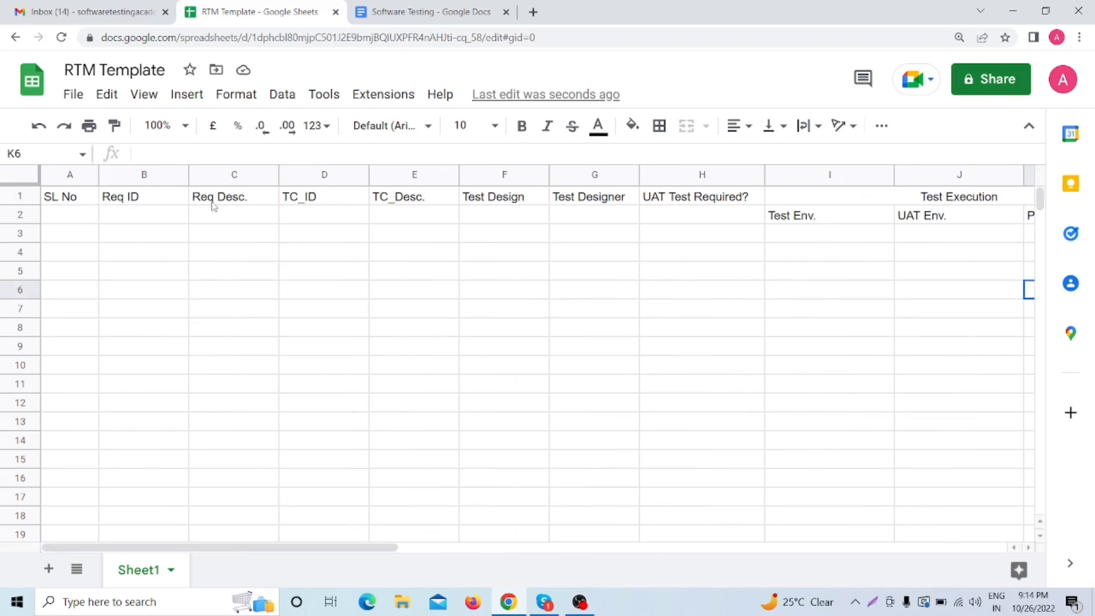
left_click(292, 202)
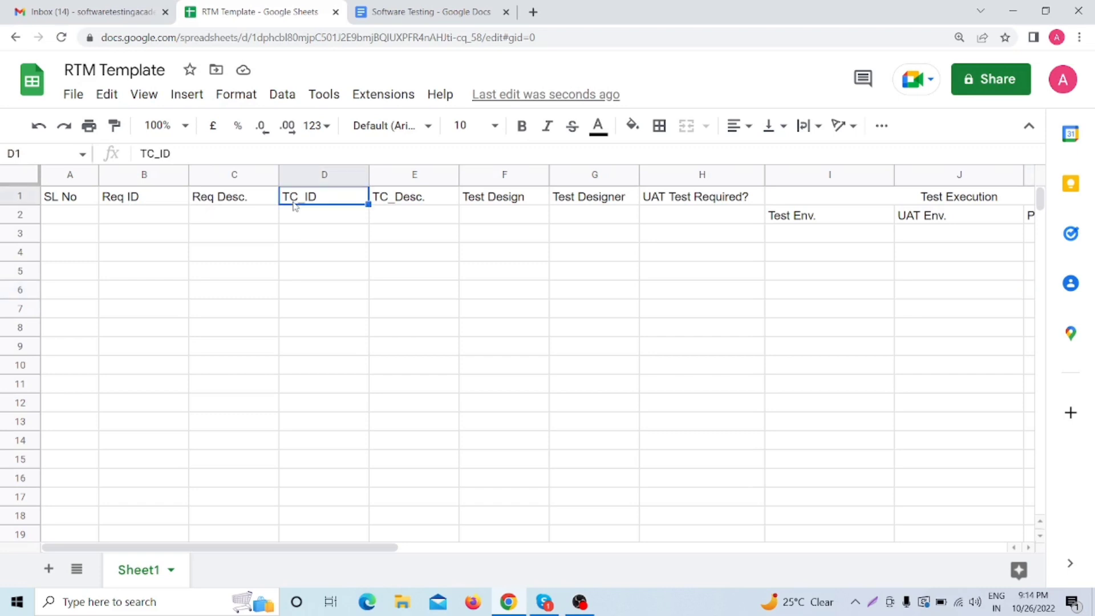
left_click(419, 203)
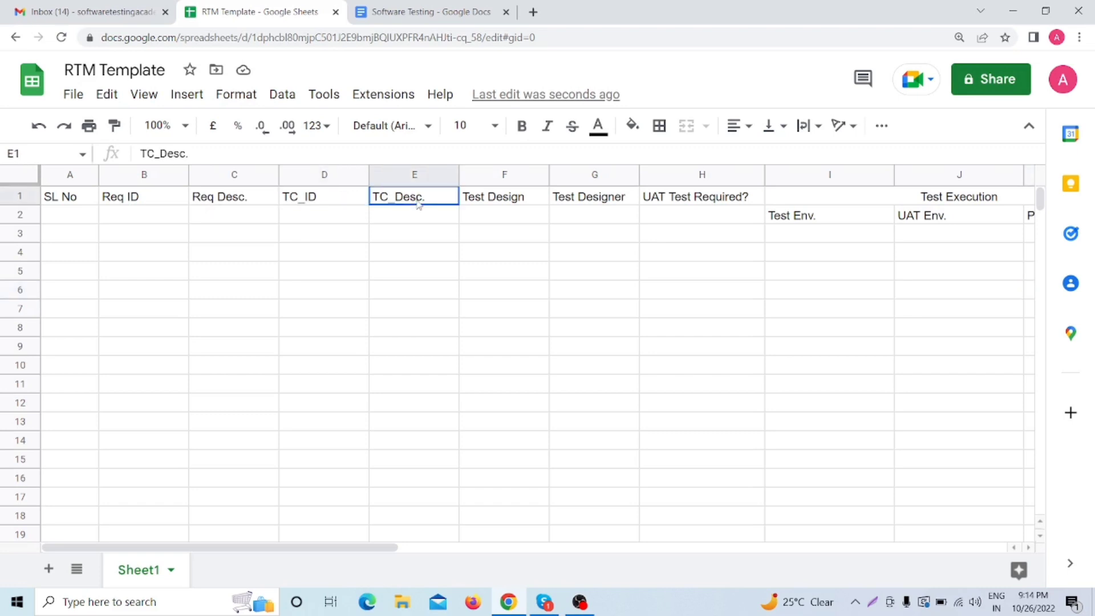
left_click(487, 203)
left_click(593, 203)
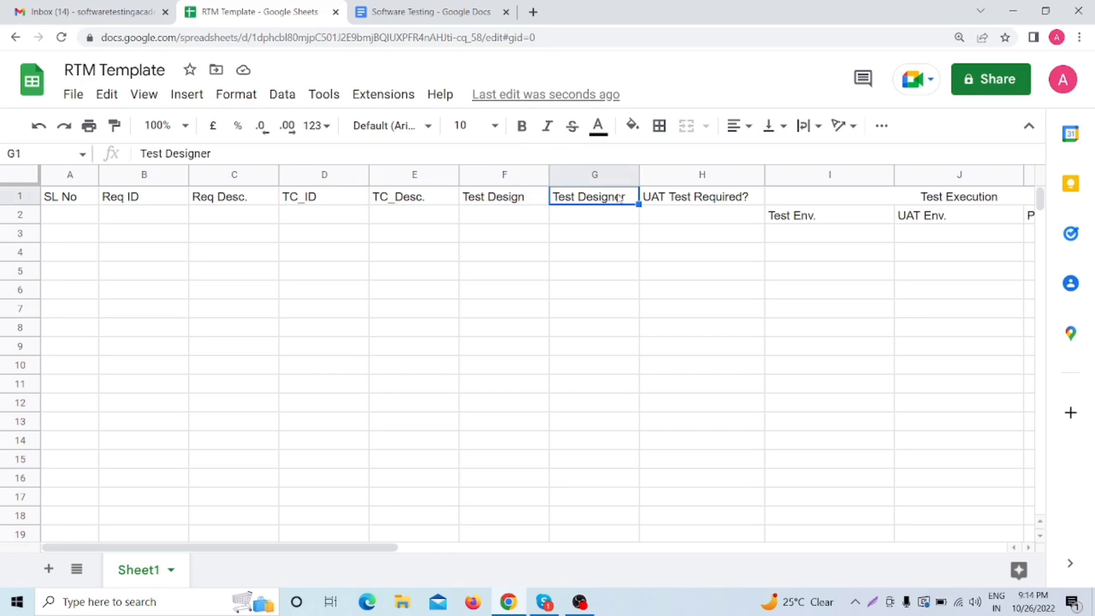
left_click(680, 199)
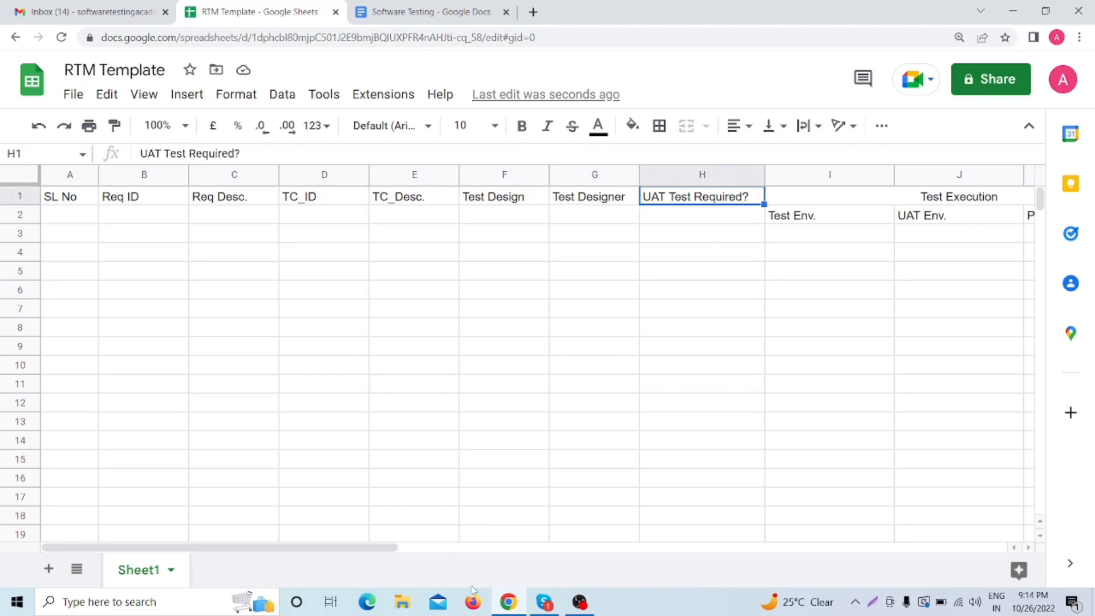
left_click_drag(384, 548, 506, 547)
left_click(608, 456)
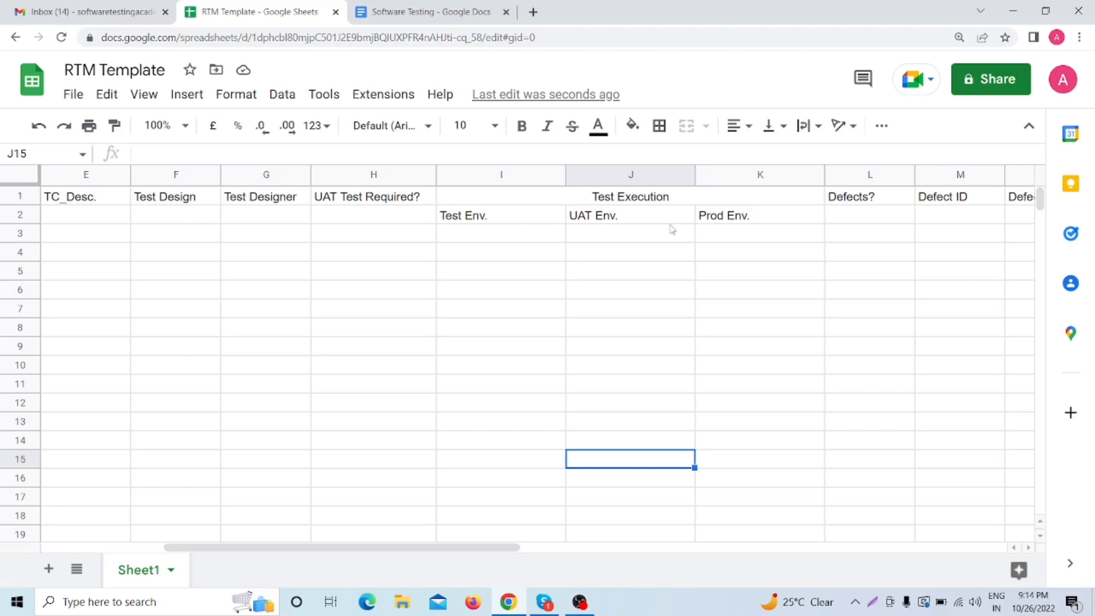
left_click(866, 202)
left_click_drag(487, 547, 542, 546)
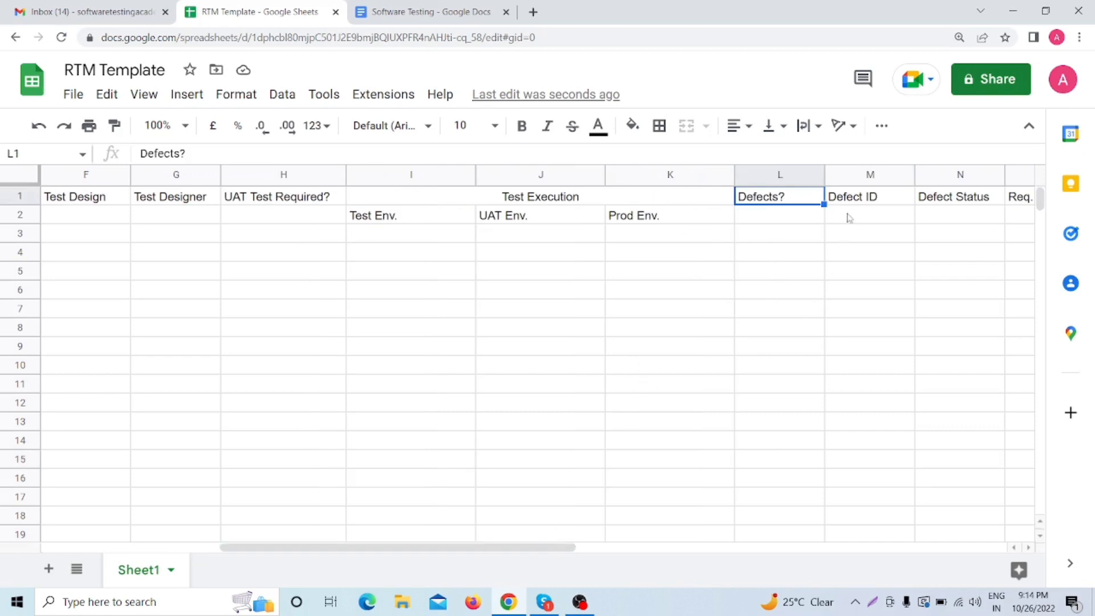
Review the header cells from Defects? across to Req. Coverage Status
left_click_drag(571, 548, 658, 547)
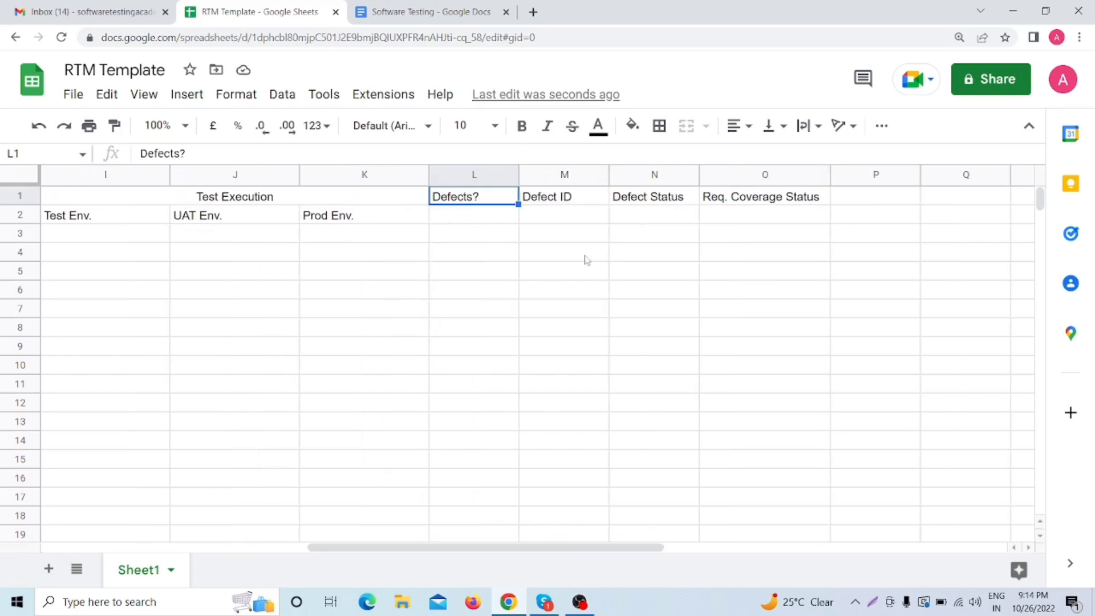
left_click(555, 202)
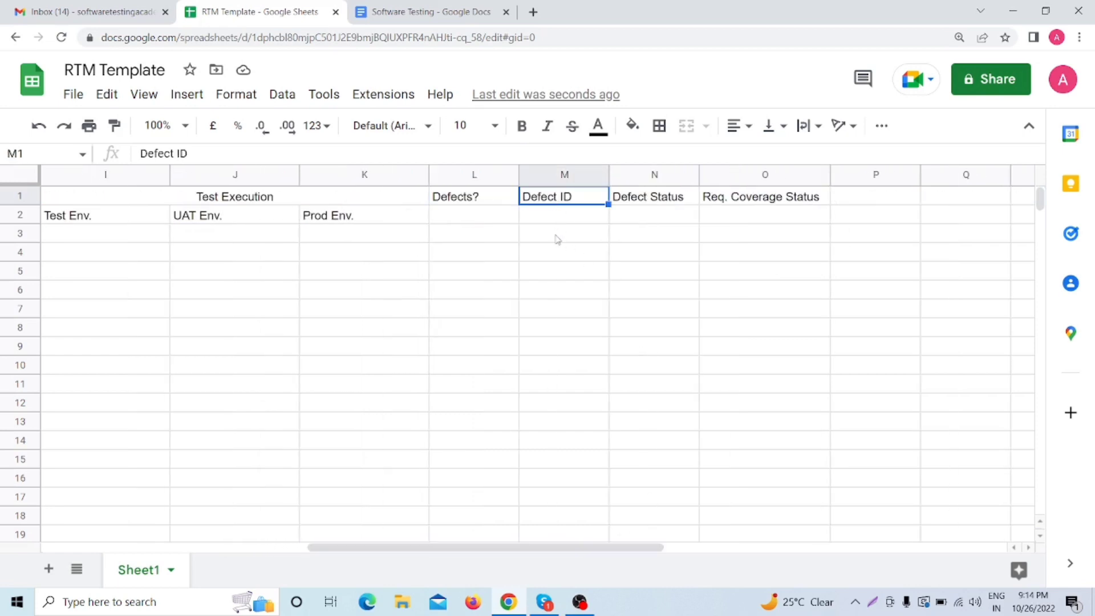
left_click(643, 201)
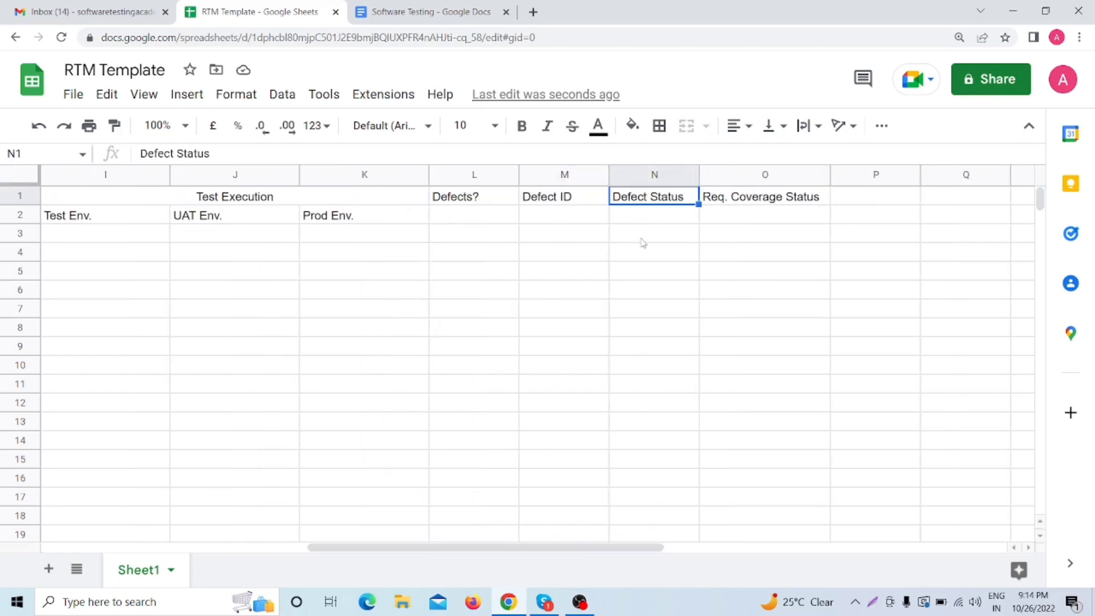
left_click(742, 201)
left_click_drag(597, 549, 295, 580)
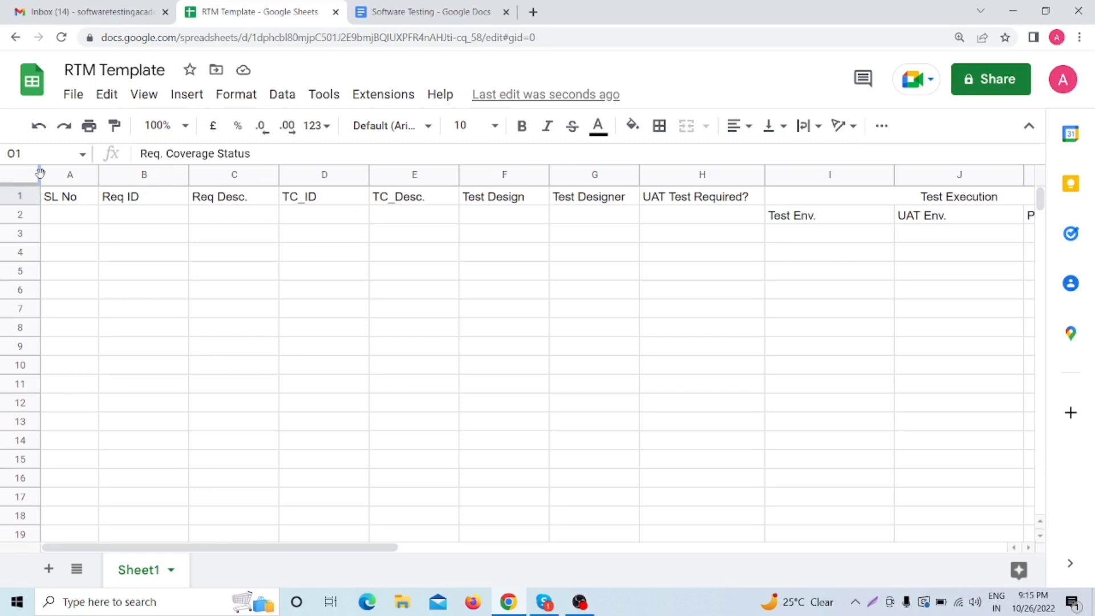
left_click(67, 256)
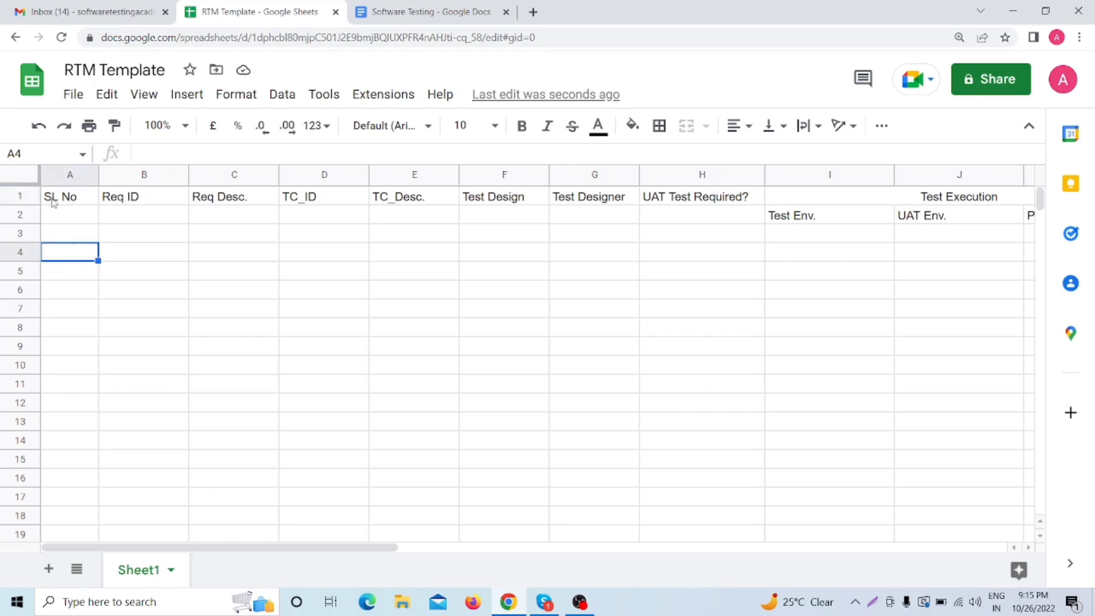
left_click_drag(29, 198, 191, 222)
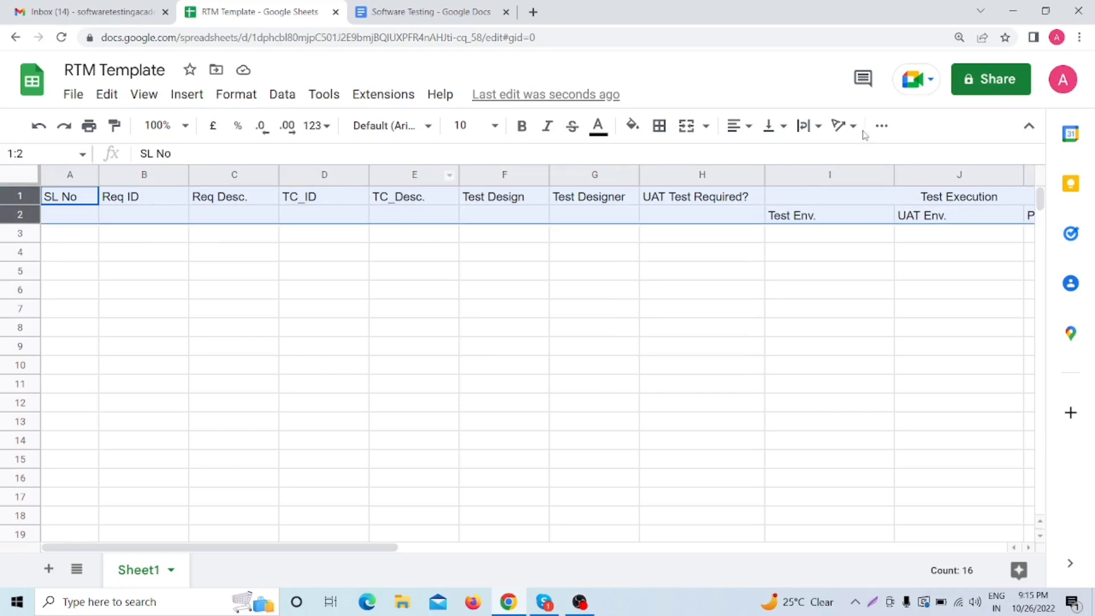
left_click_drag(393, 547, 730, 504)
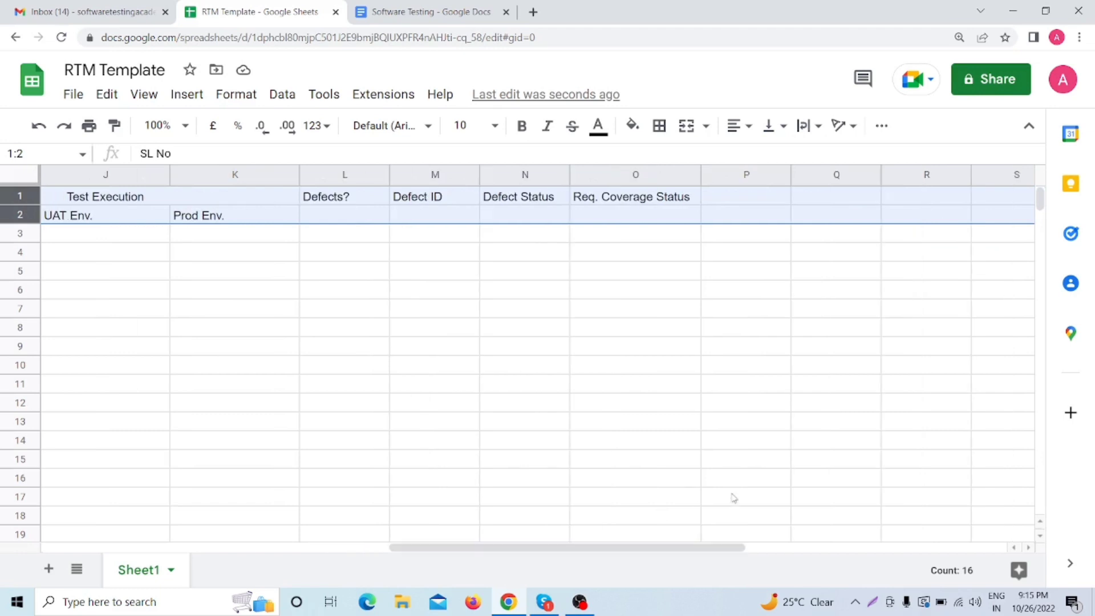
left_click(732, 420)
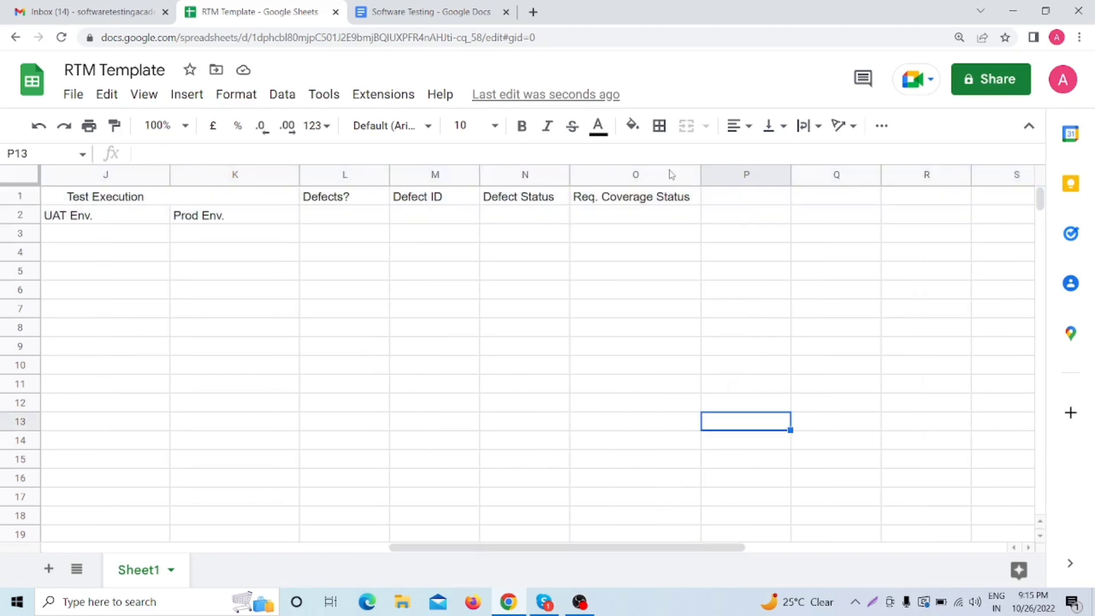
Apply all borders to the two header rows, range A1:O2
left_click(694, 199)
left_click_drag(694, 199, 6, 216)
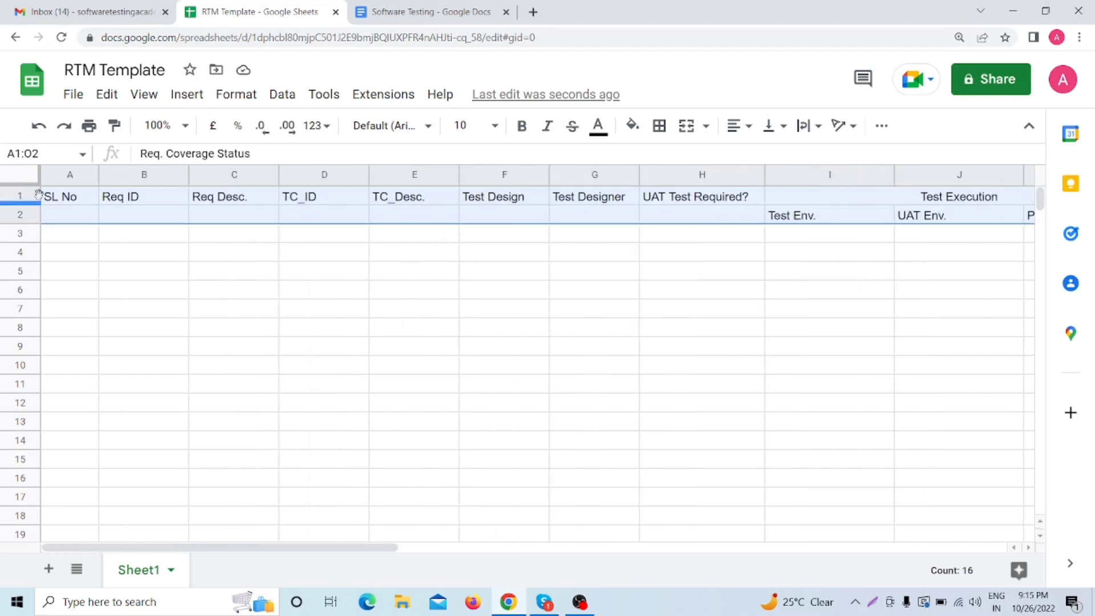
left_click(661, 126)
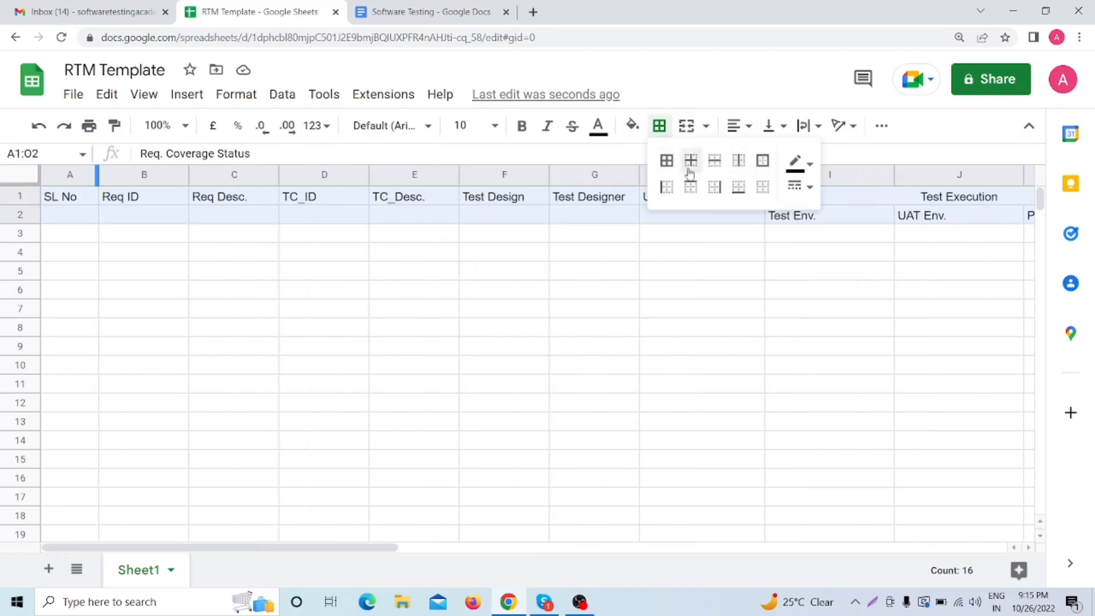
left_click(666, 161)
left_click(548, 319)
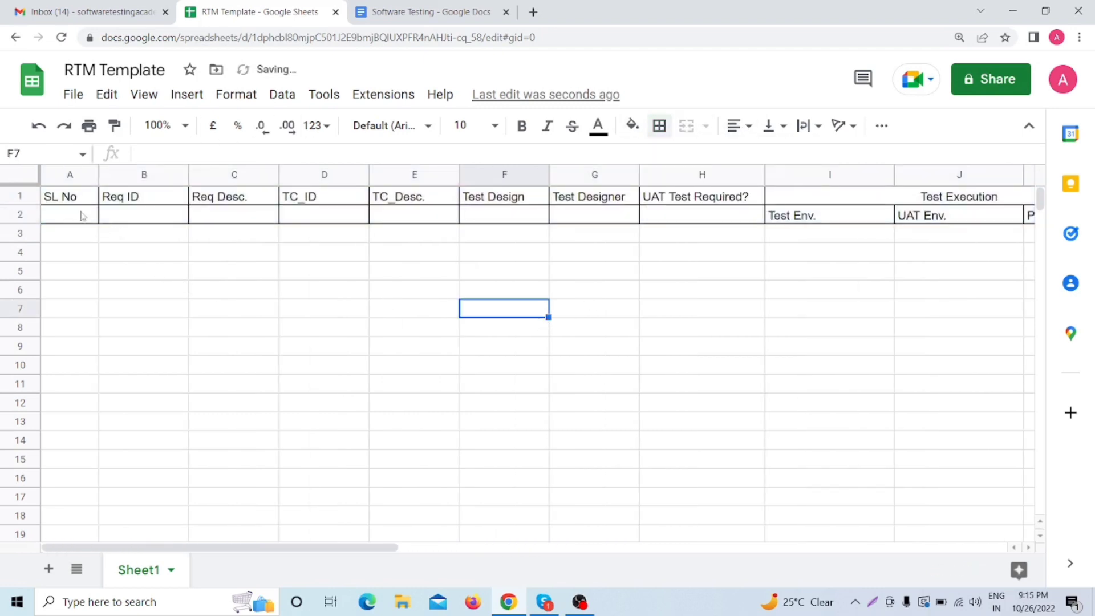
Merge the SL No, Req ID and Req Desc. headers each across rows 1 and 2 (A1:A2, B1:B2, C1:C2)
left_click_drag(61, 200, 84, 216)
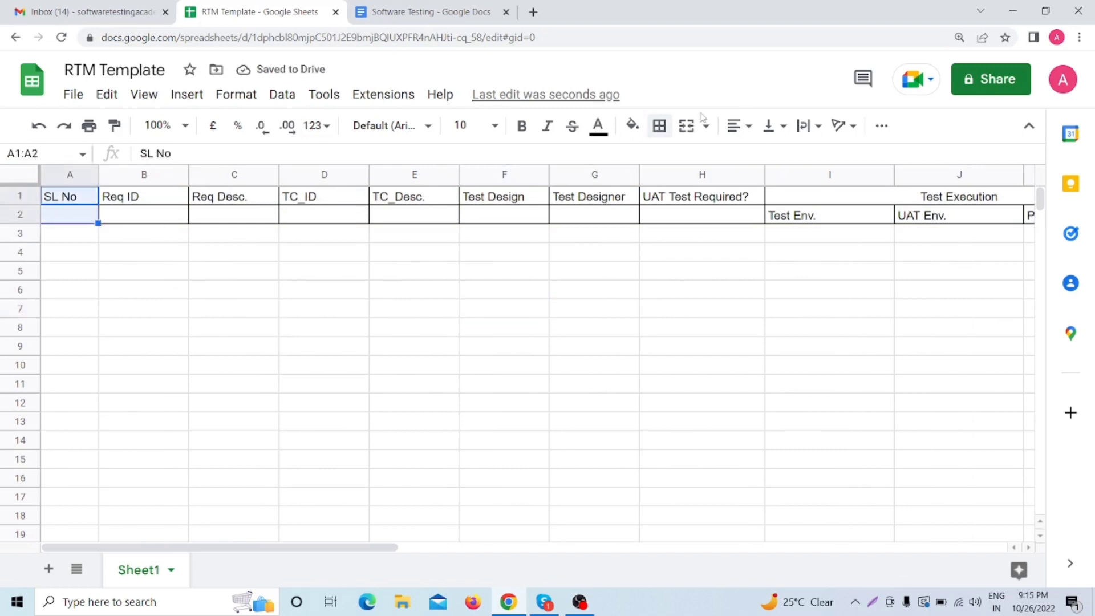
left_click(687, 125)
left_click(352, 294)
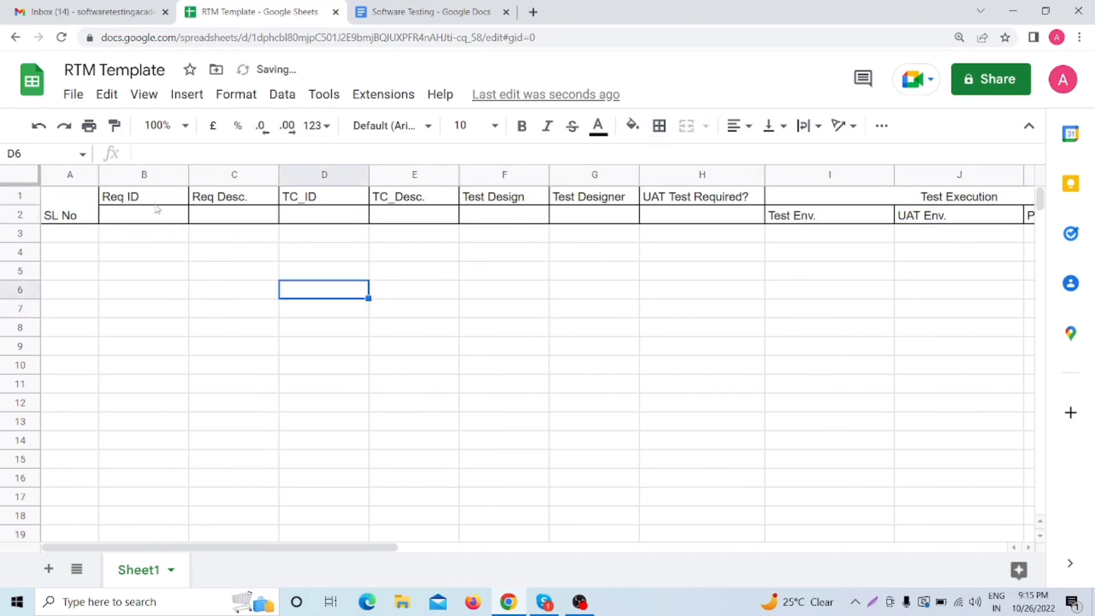
left_click_drag(157, 203, 159, 215)
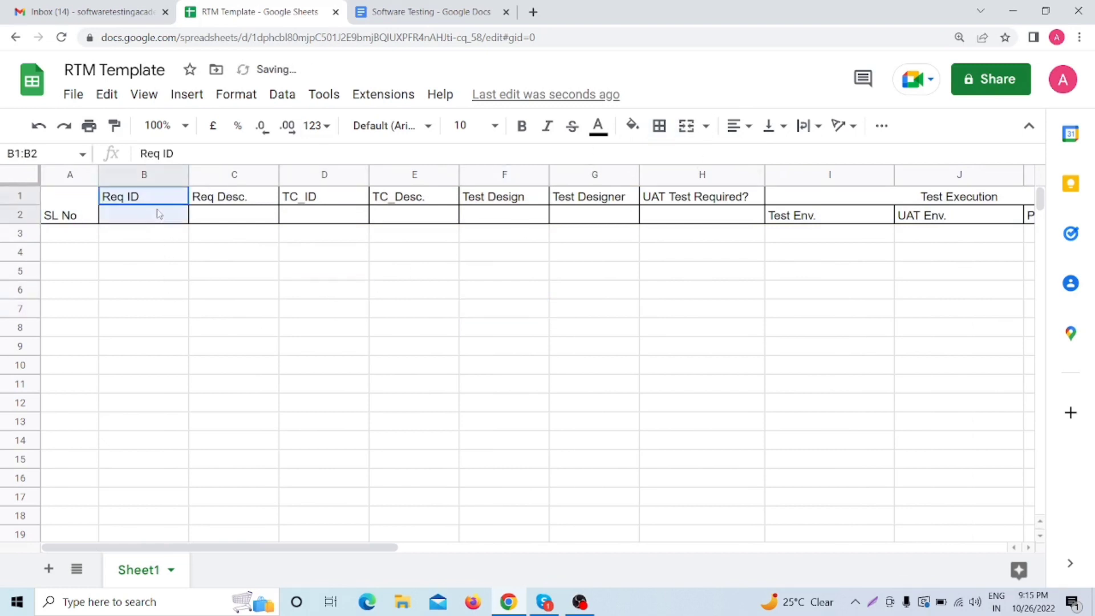
left_click(686, 125)
left_click_drag(255, 203, 256, 215)
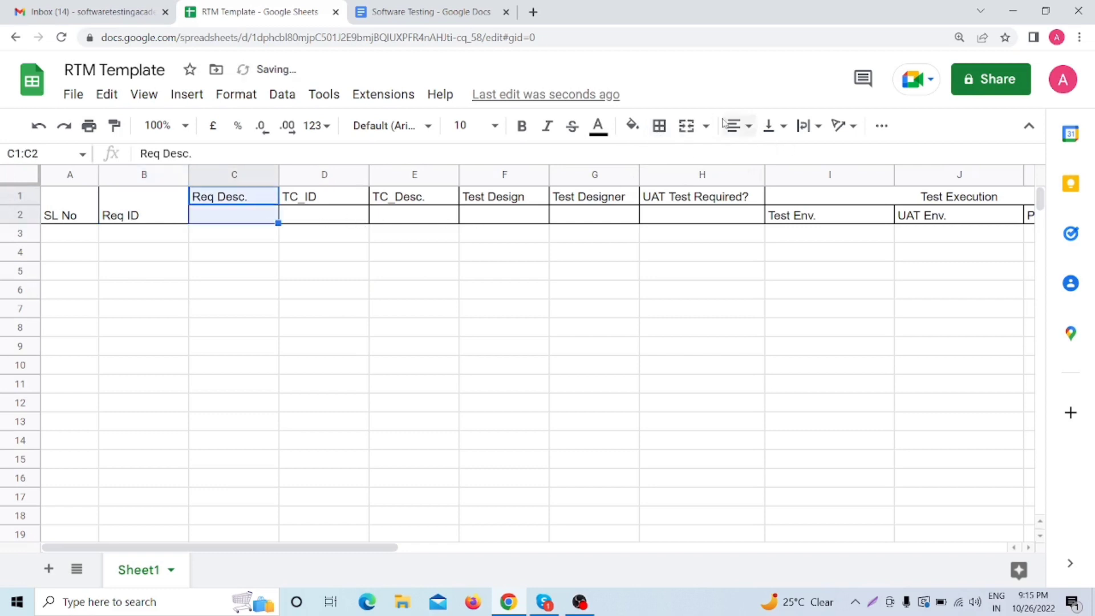
left_click(684, 127)
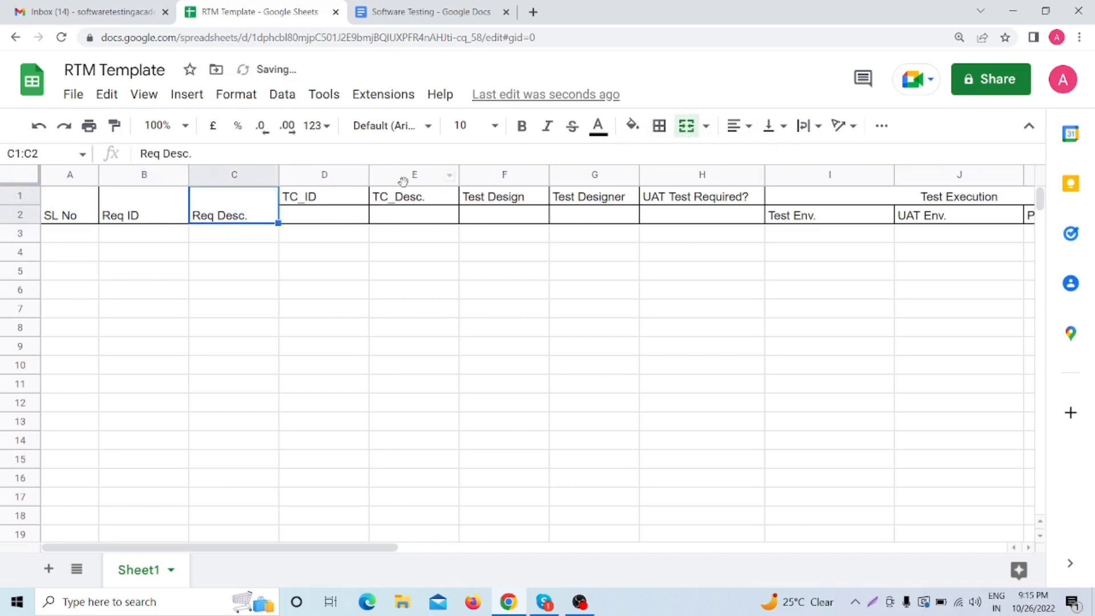
Apply all borders to the TC_ID header cells D1:D2
left_click_drag(356, 204, 354, 215)
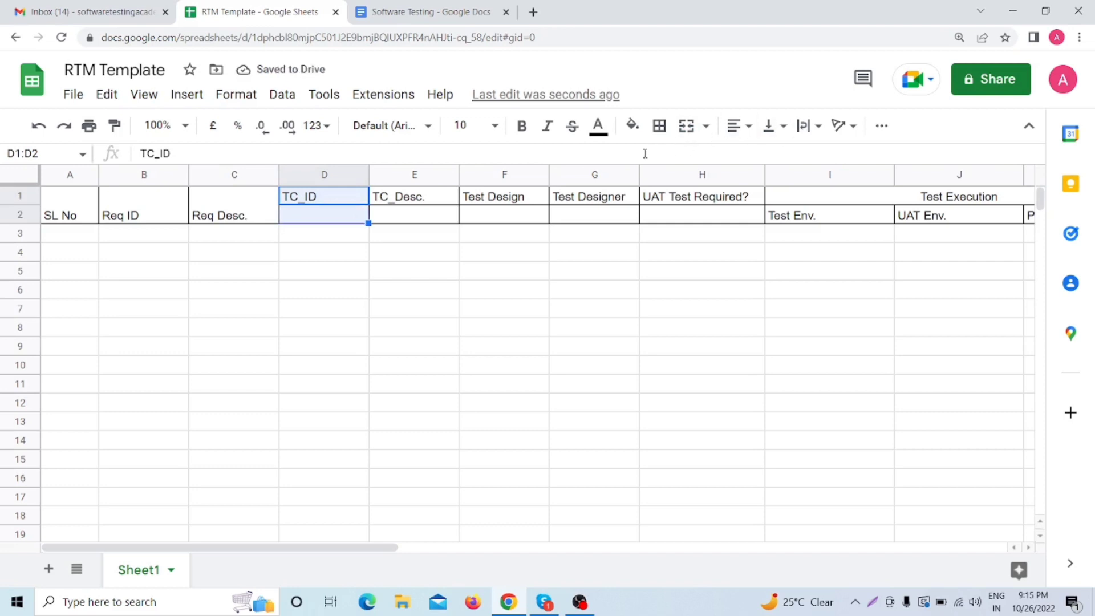
left_click(659, 136)
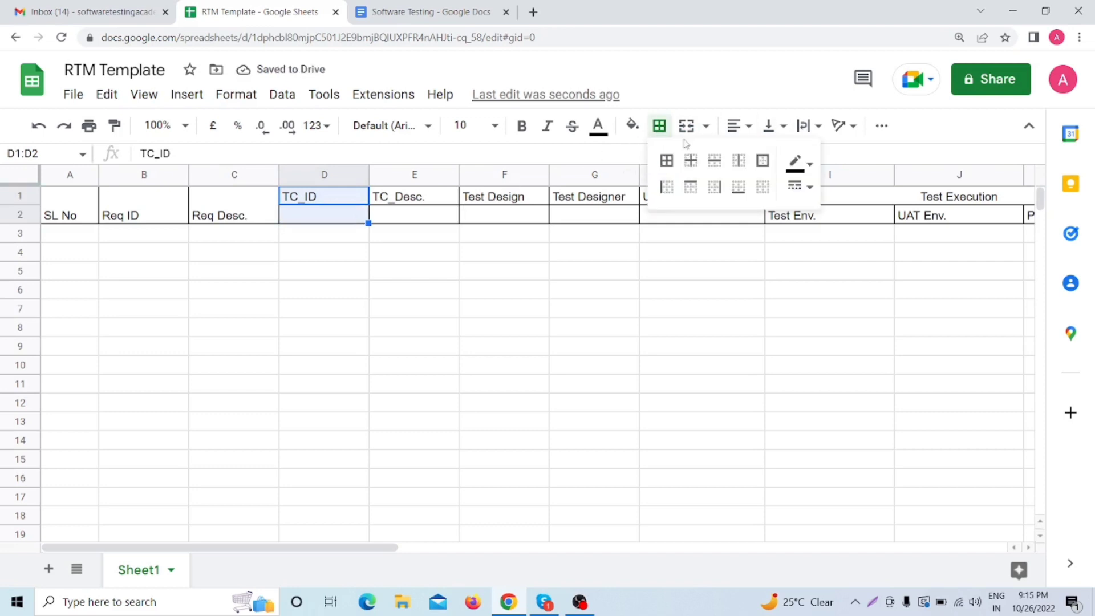
left_click(667, 160)
Merge the TC_Desc. header cells E1:E2 and the TC_ID header cells D1:D2
left_click_drag(415, 201, 419, 212)
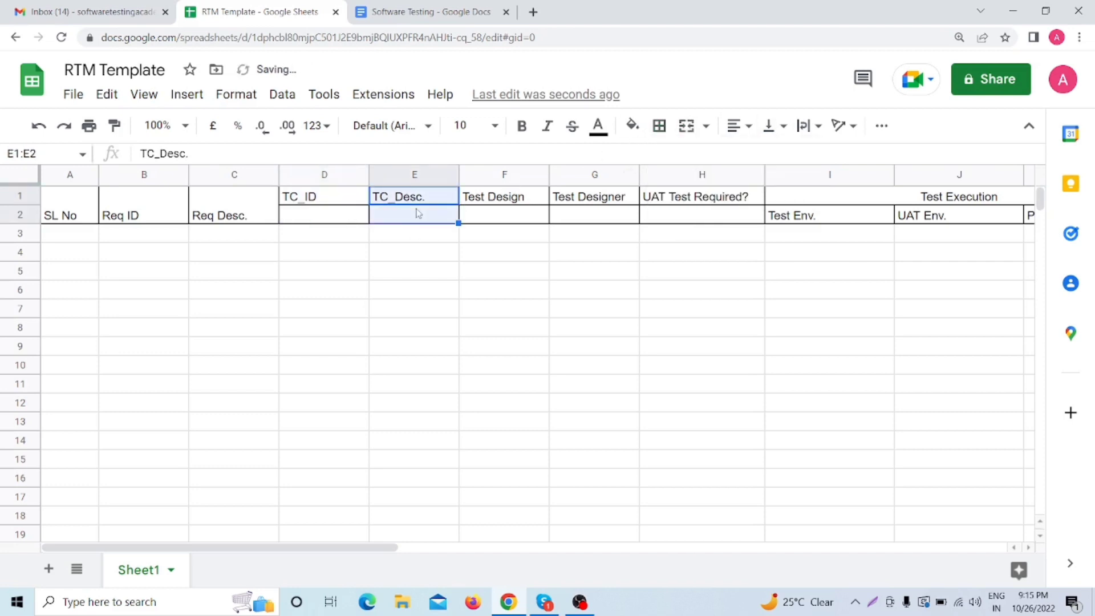
left_click(697, 126)
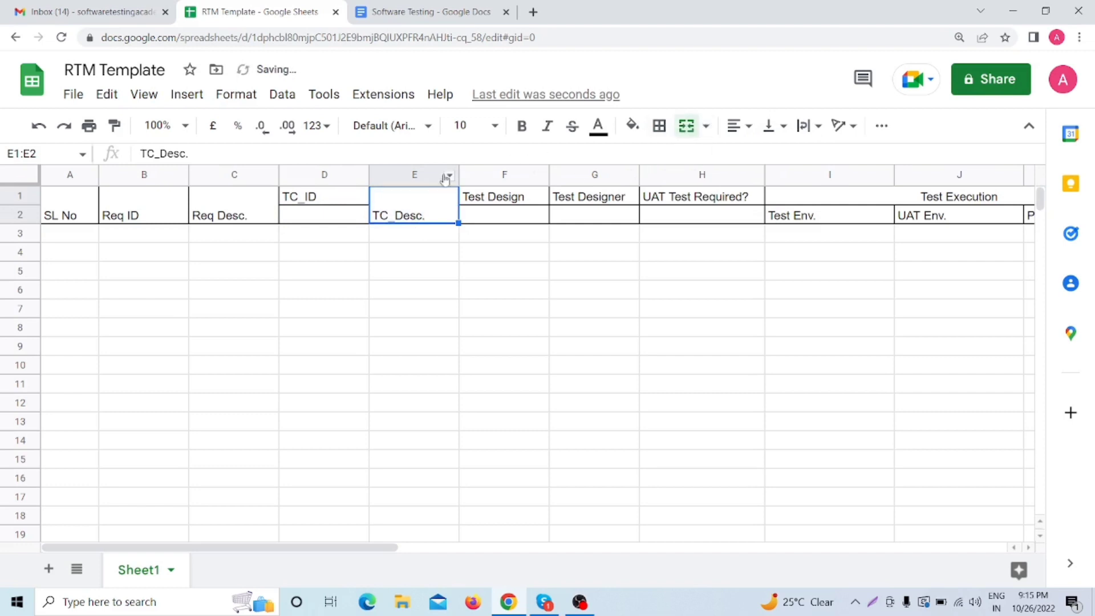
left_click_drag(350, 195, 345, 215)
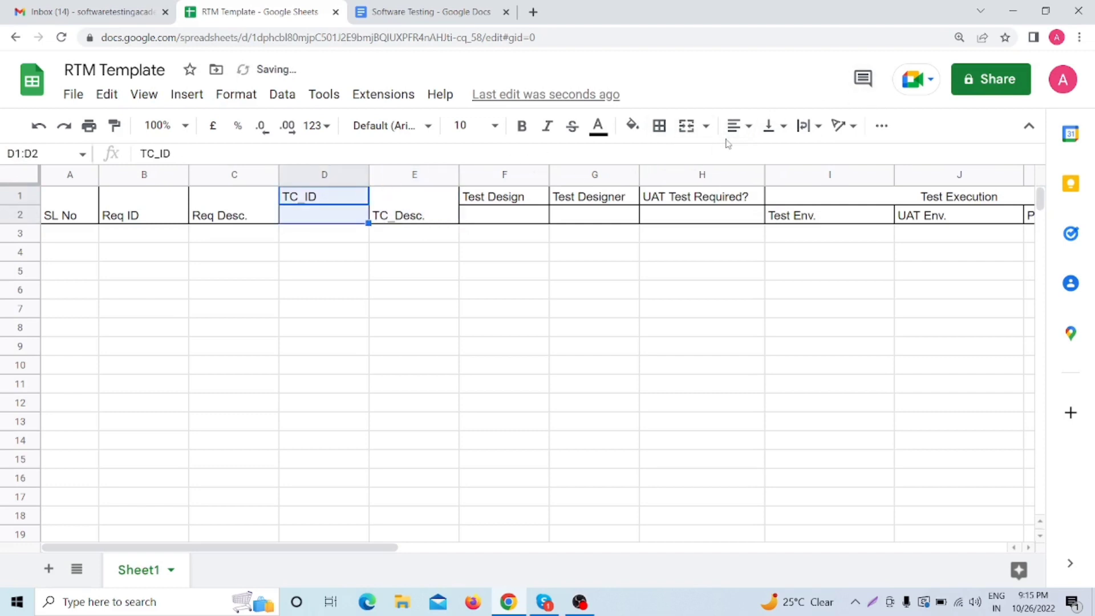
left_click(686, 126)
Merge the Test Design, Test Designer and UAT Test Required? headers each across rows 1 and 2 (F1:F2, G1:G2, H1:H2)
left_click_drag(494, 196, 495, 215)
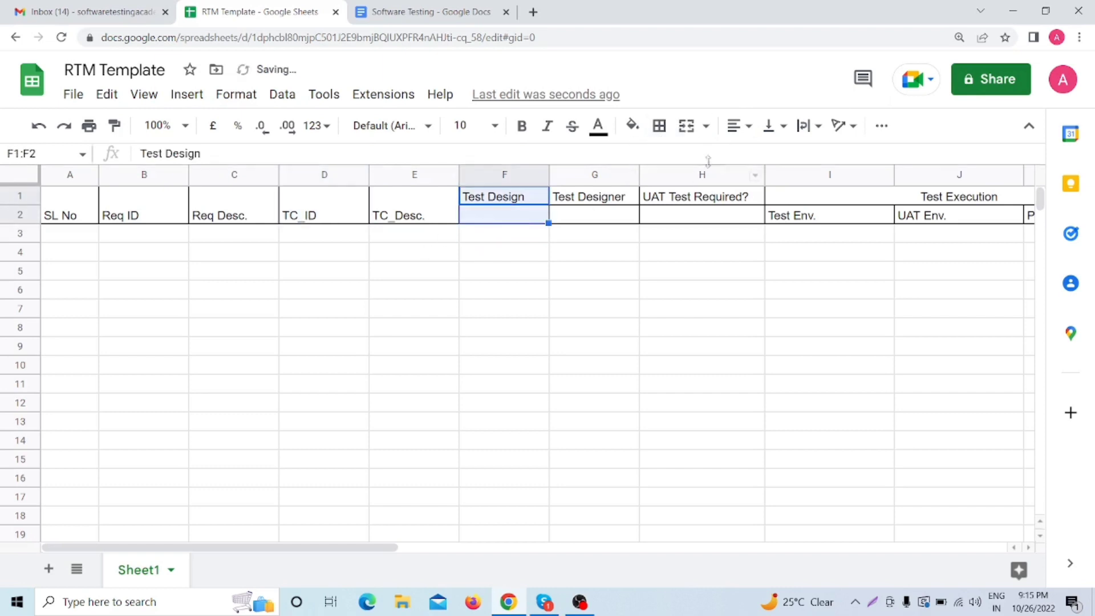
left_click(685, 127)
left_click_drag(609, 202, 608, 216)
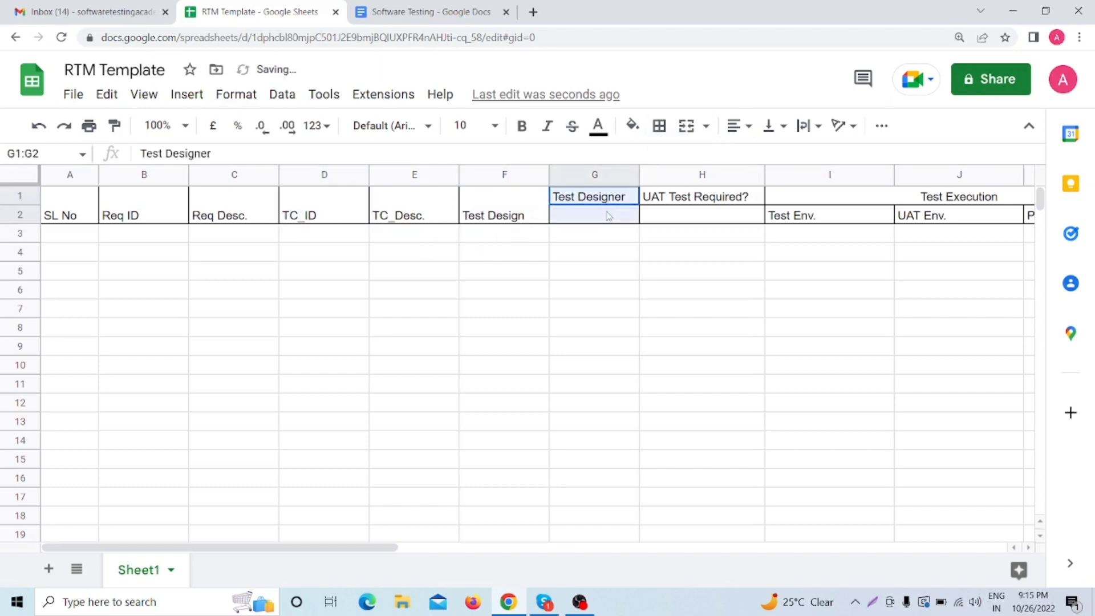
left_click(687, 126)
left_click_drag(707, 202, 708, 215)
left_click(686, 126)
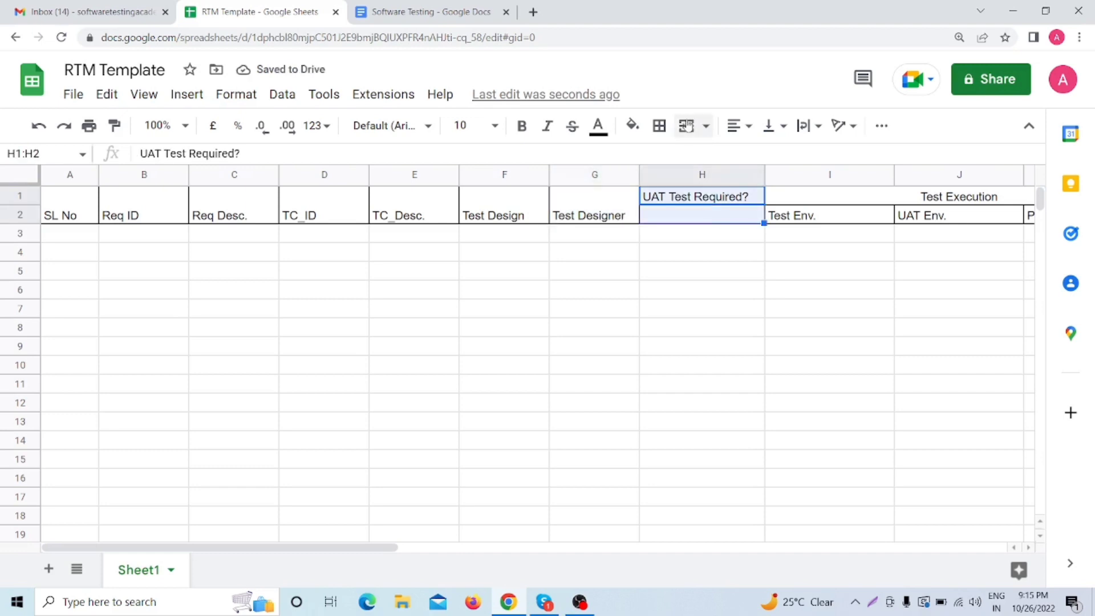
left_click(705, 260)
Merge the Defects?, Defect ID, Defect Status and Req. Coverage Status headers each across rows 1 and 2 in columns L to O
left_click_drag(390, 547, 562, 547)
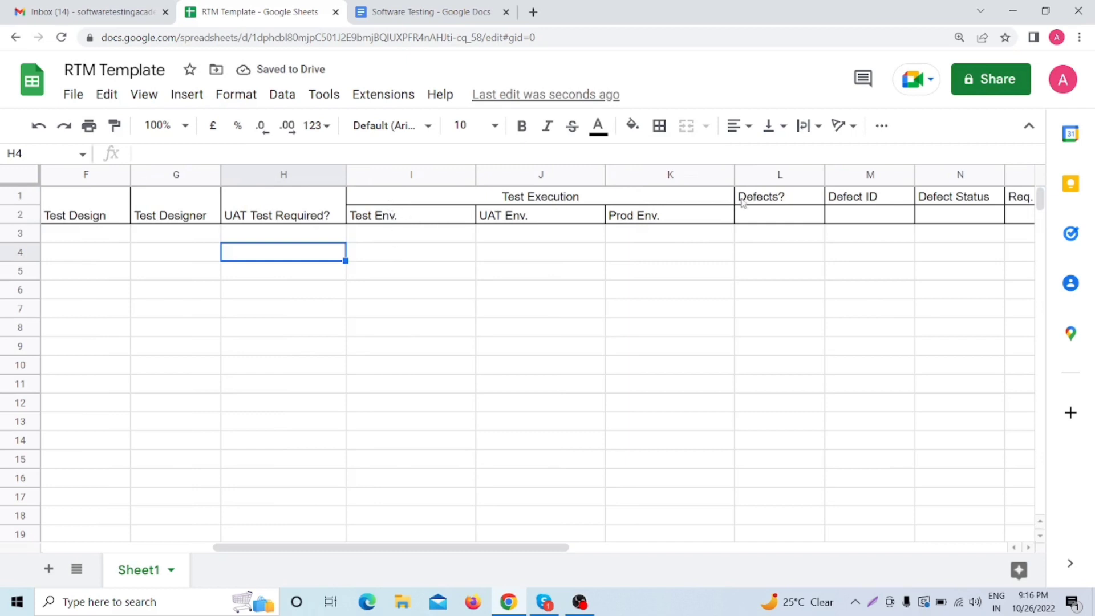
left_click_drag(759, 198, 777, 217)
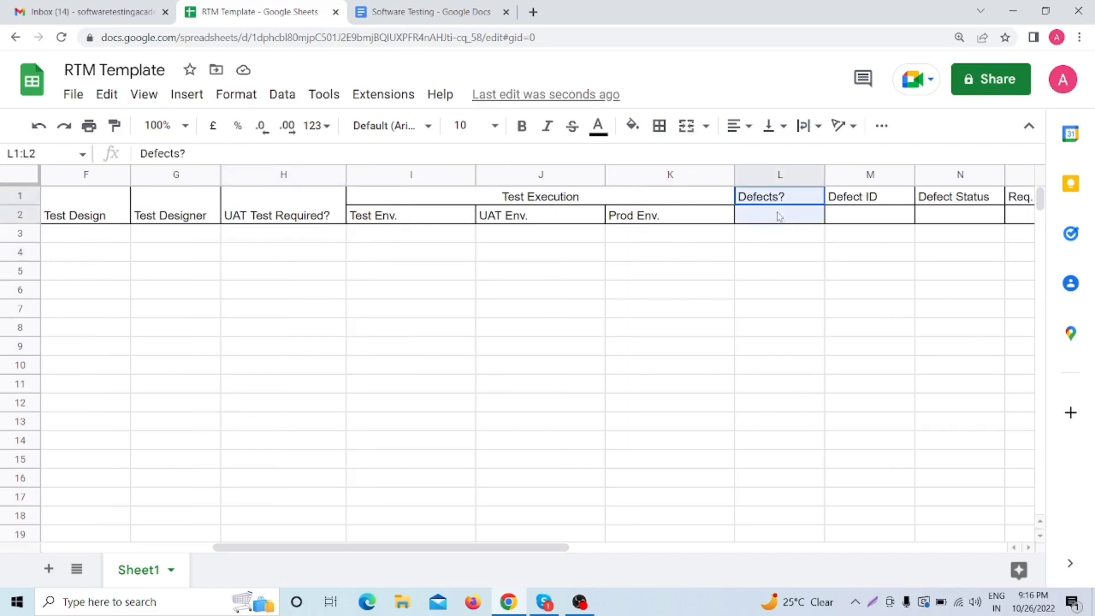
left_click(686, 127)
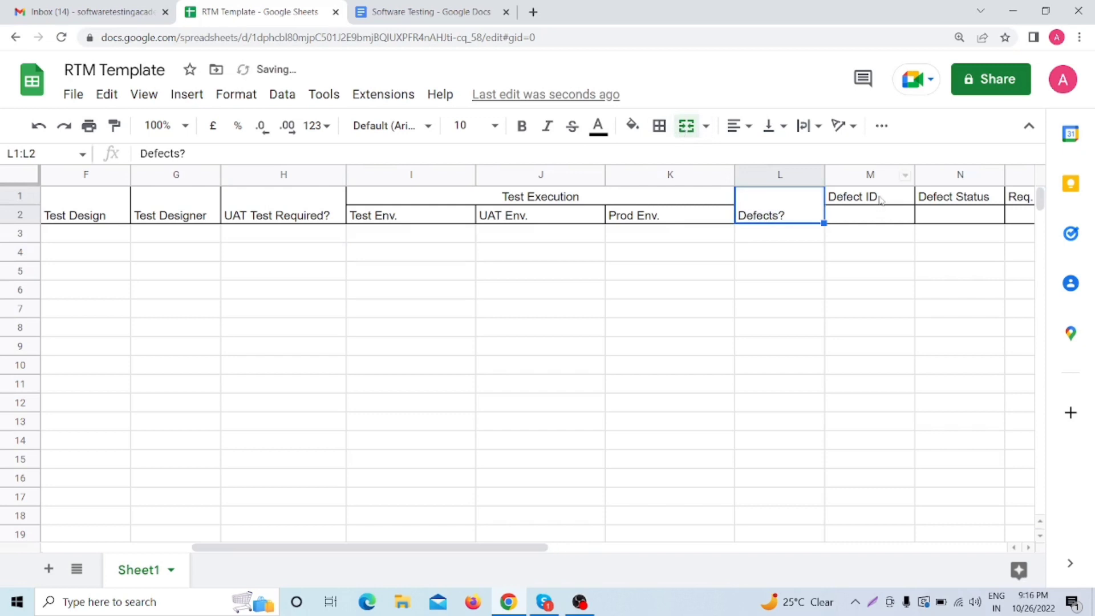
left_click_drag(875, 200, 881, 217)
left_click(688, 127)
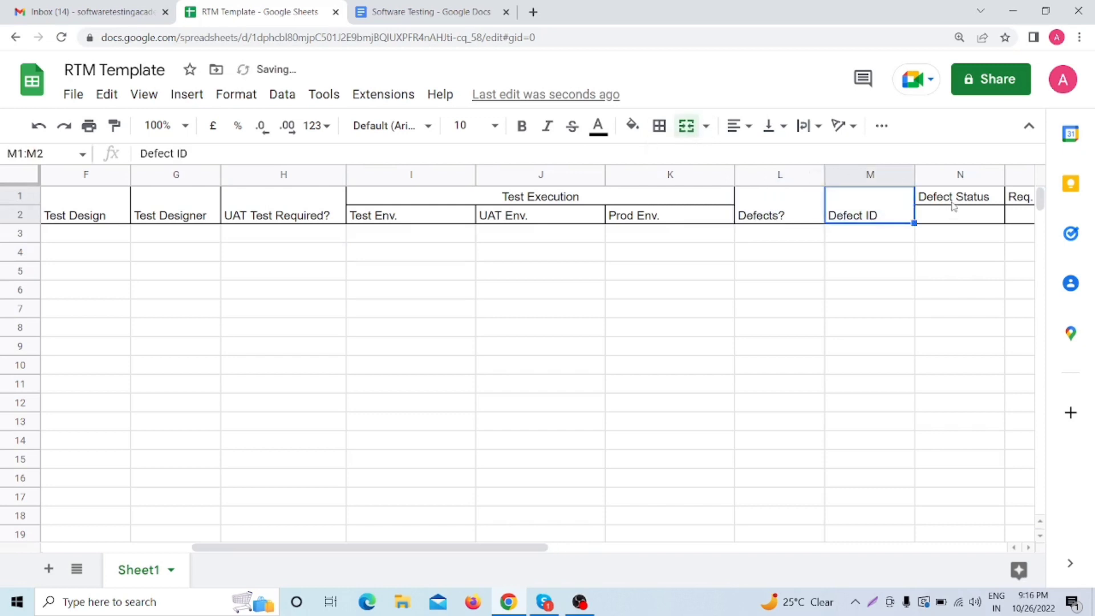
left_click_drag(951, 200, 955, 215)
left_click(687, 126)
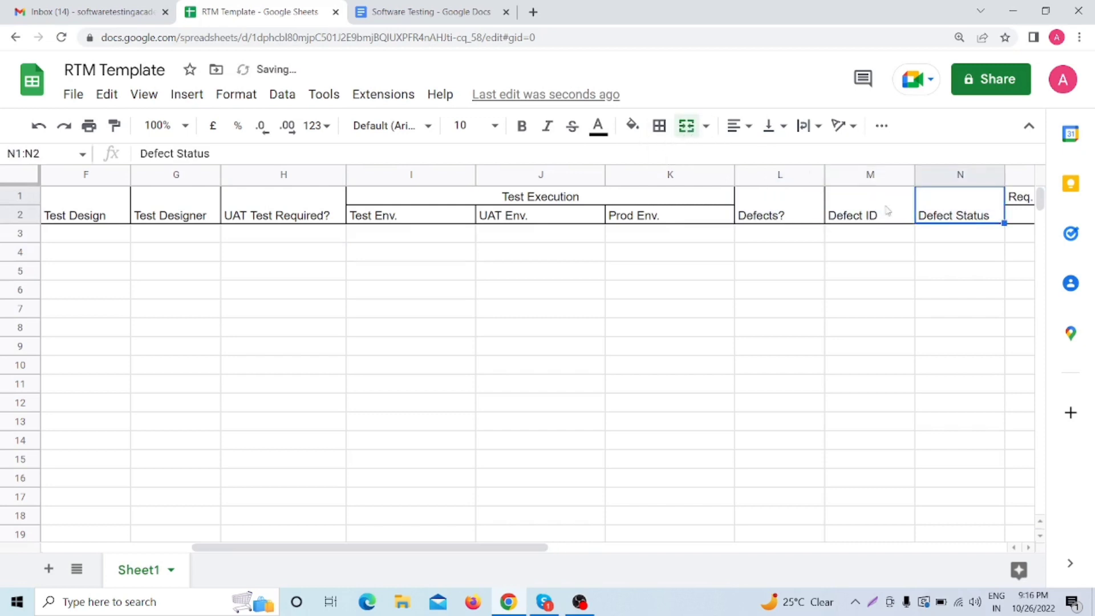
left_click_drag(533, 547, 742, 548)
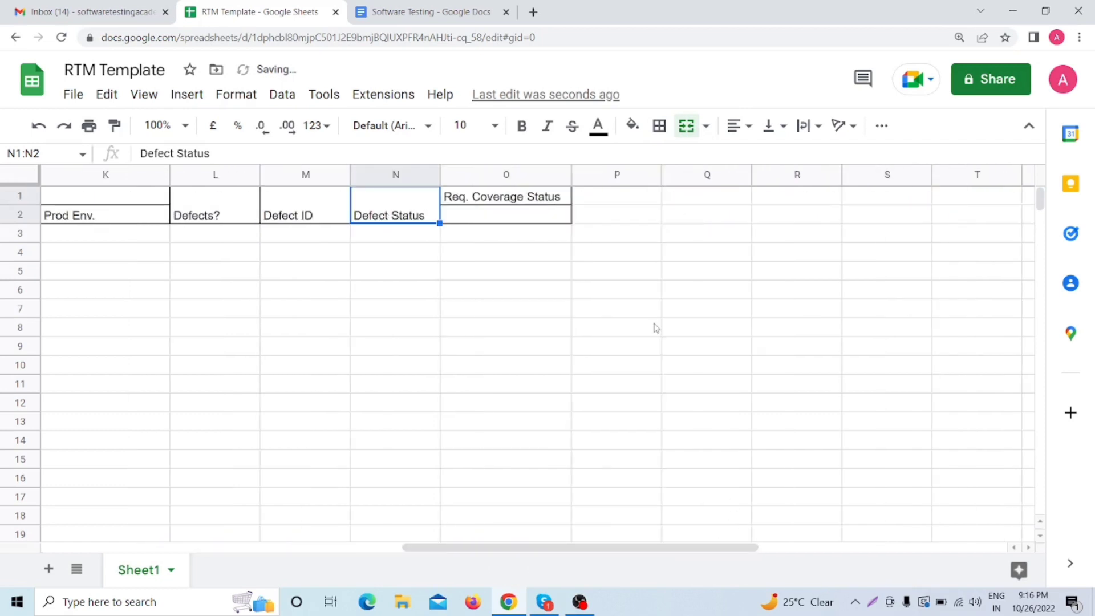
left_click_drag(500, 207, 492, 226)
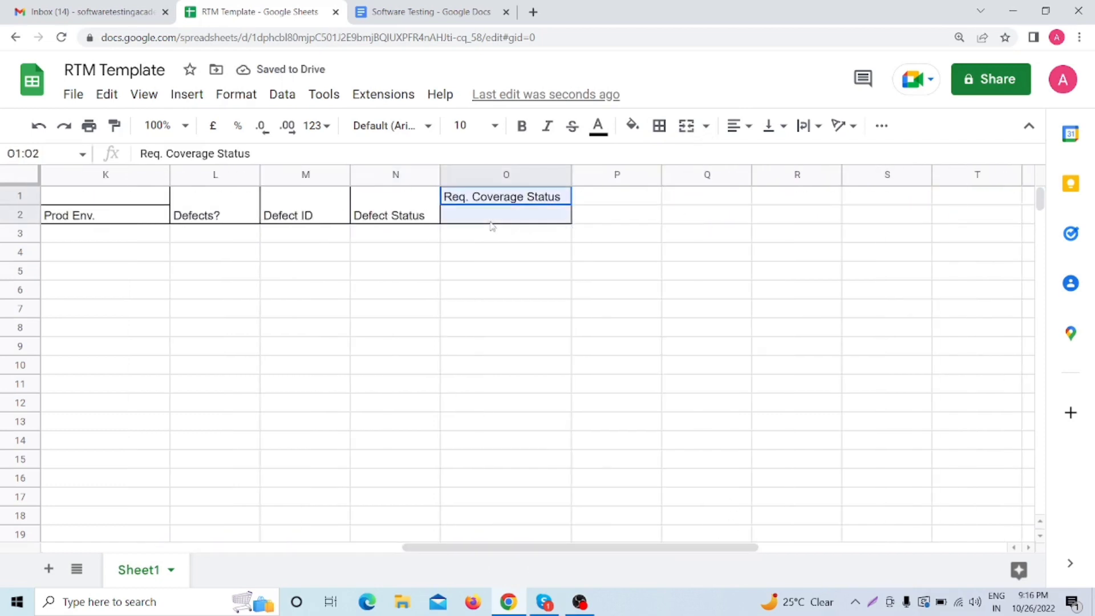
left_click(687, 127)
Center the whole sheet's contents both vertically and horizontally
left_click(28, 184)
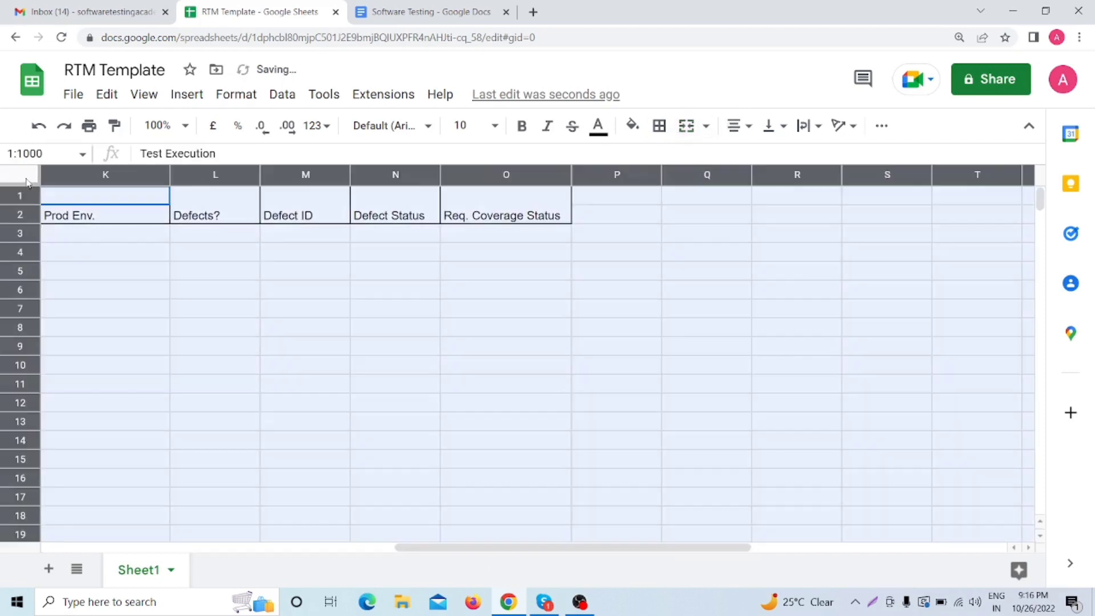
left_click(769, 126)
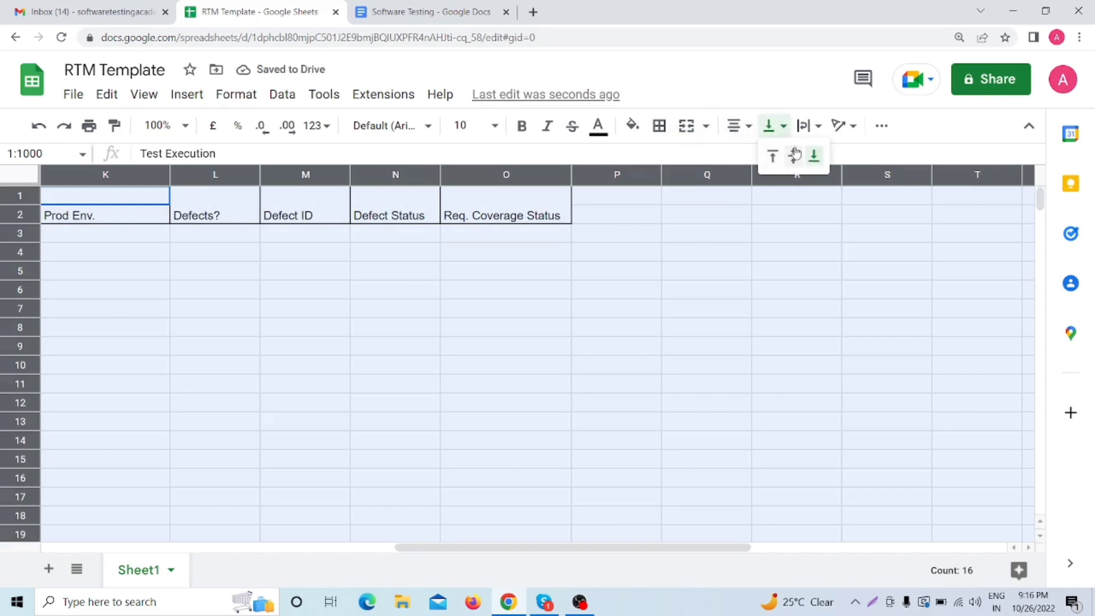
left_click(792, 155)
left_click(739, 126)
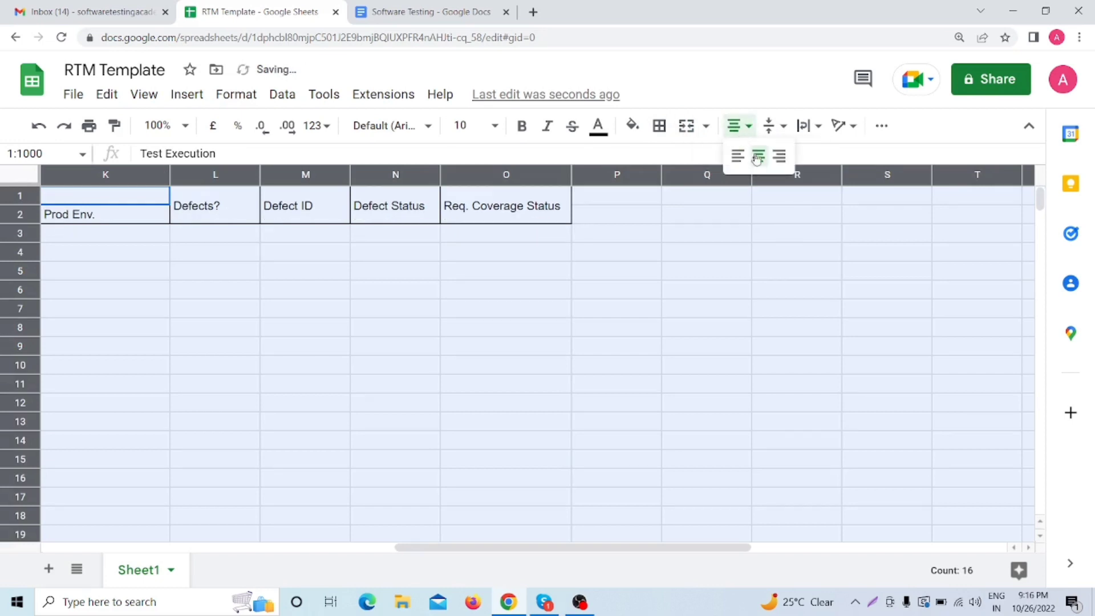
left_click(758, 155)
left_click(669, 308)
left_click_drag(502, 548, 76, 565)
left_click(314, 408)
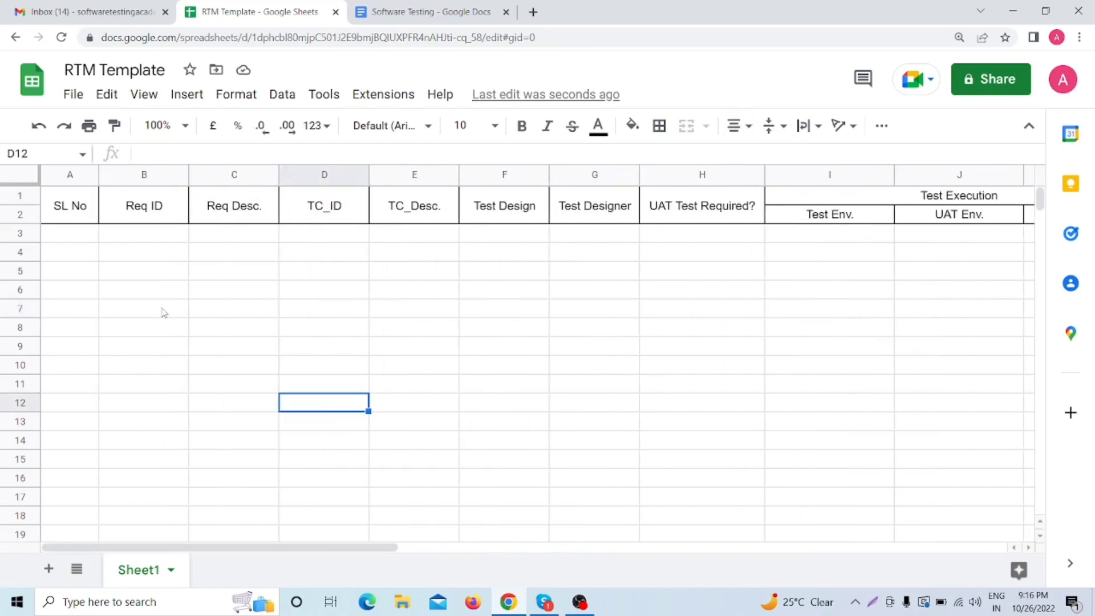
Enter 1 as the SL No in A3 and Req_001 as the Req ID in B3
left_click_drag(331, 547, 417, 552)
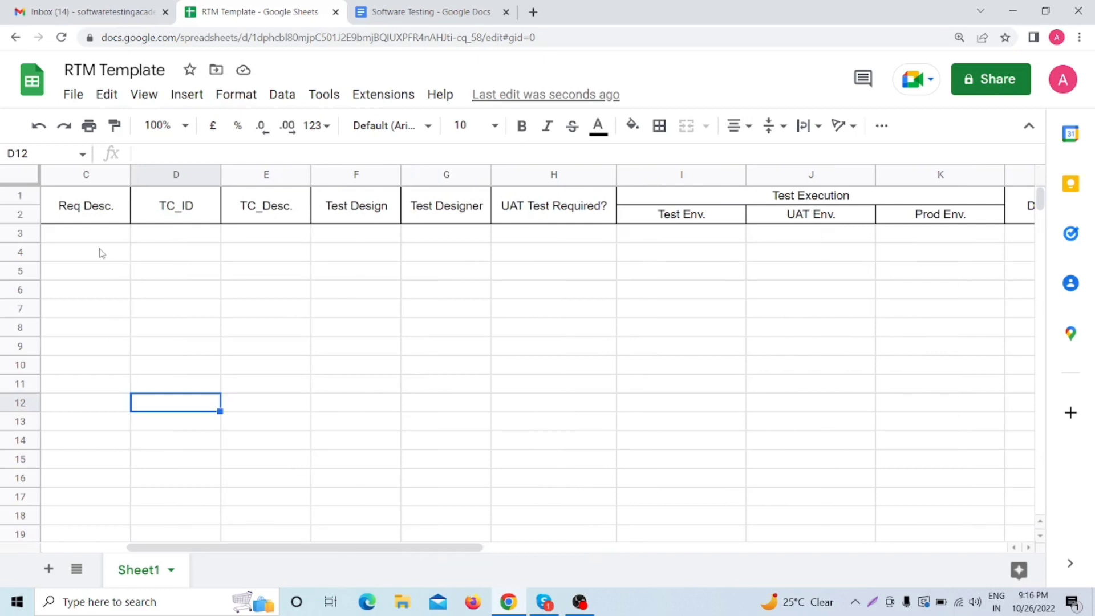
left_click_drag(143, 553, 33, 553)
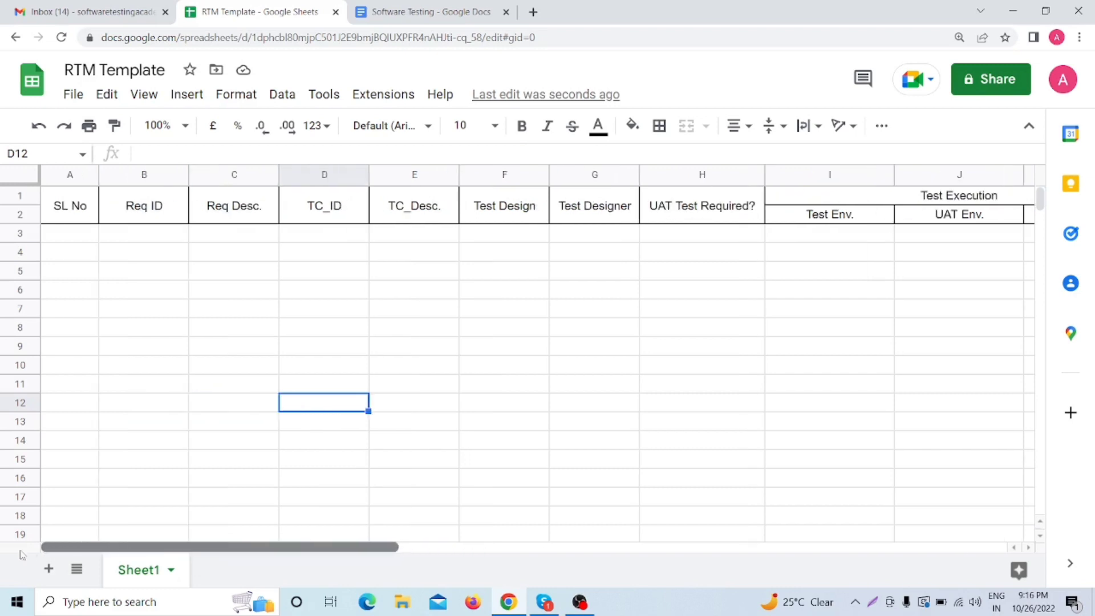
left_click(63, 240)
type("1")
left_click(98, 288)
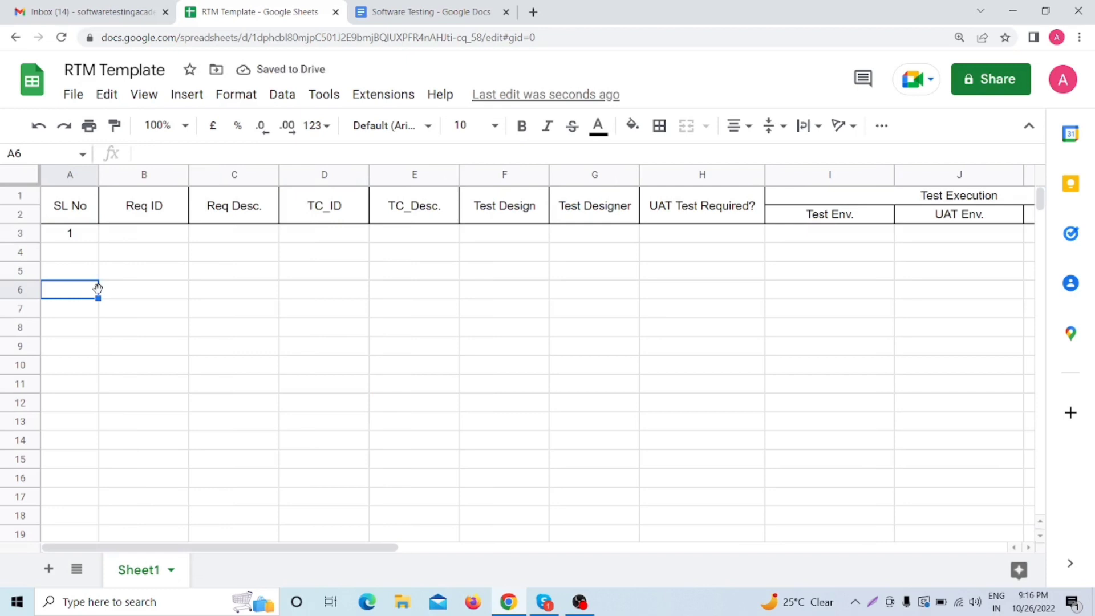
left_click(138, 236)
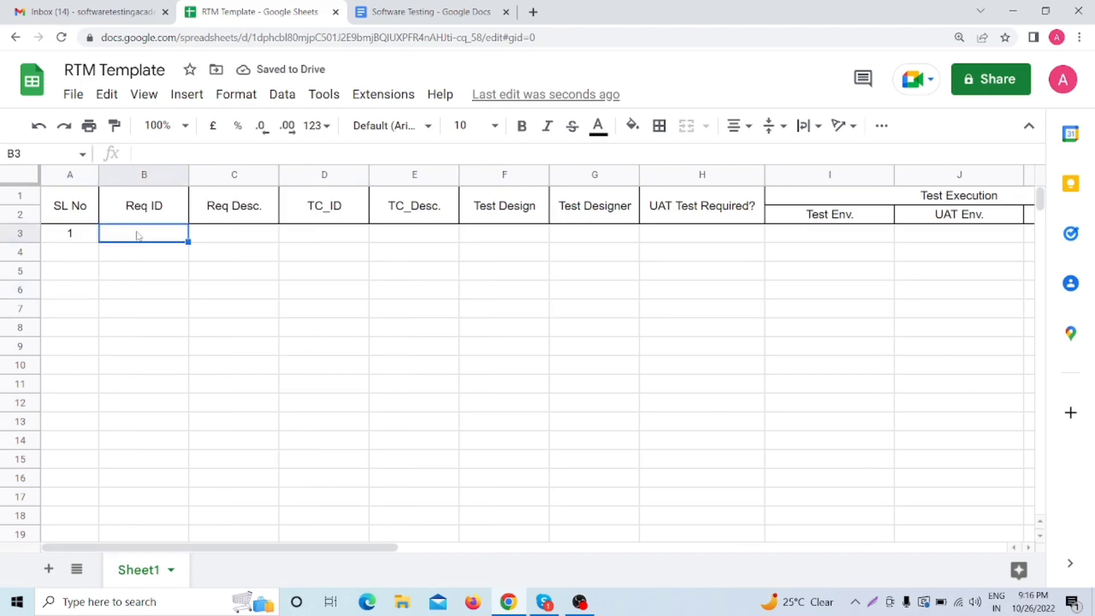
type("Req ")
type("001")
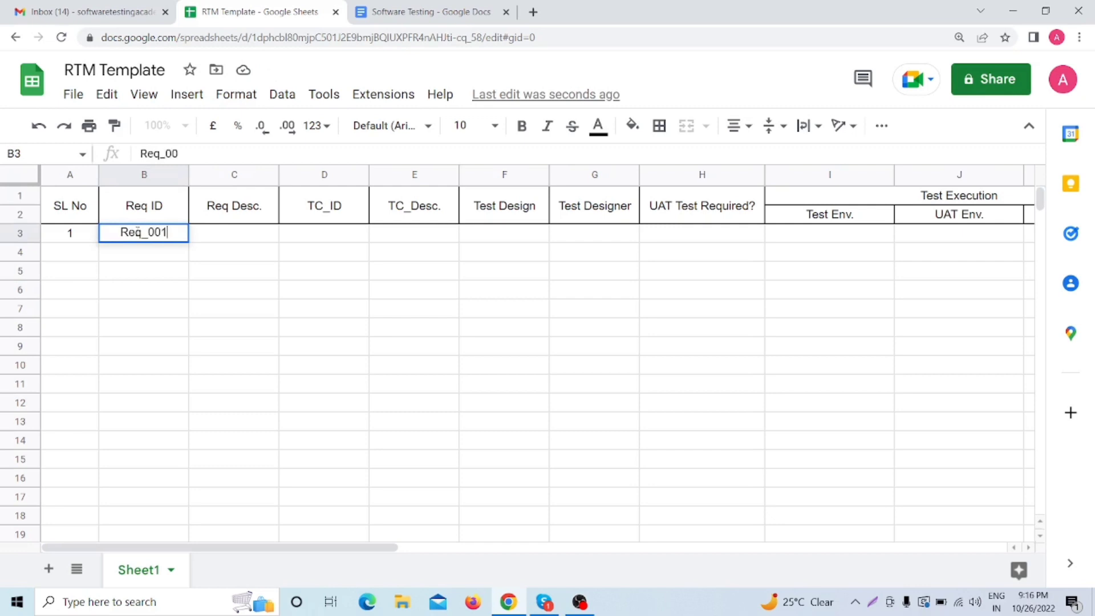
left_click(176, 289)
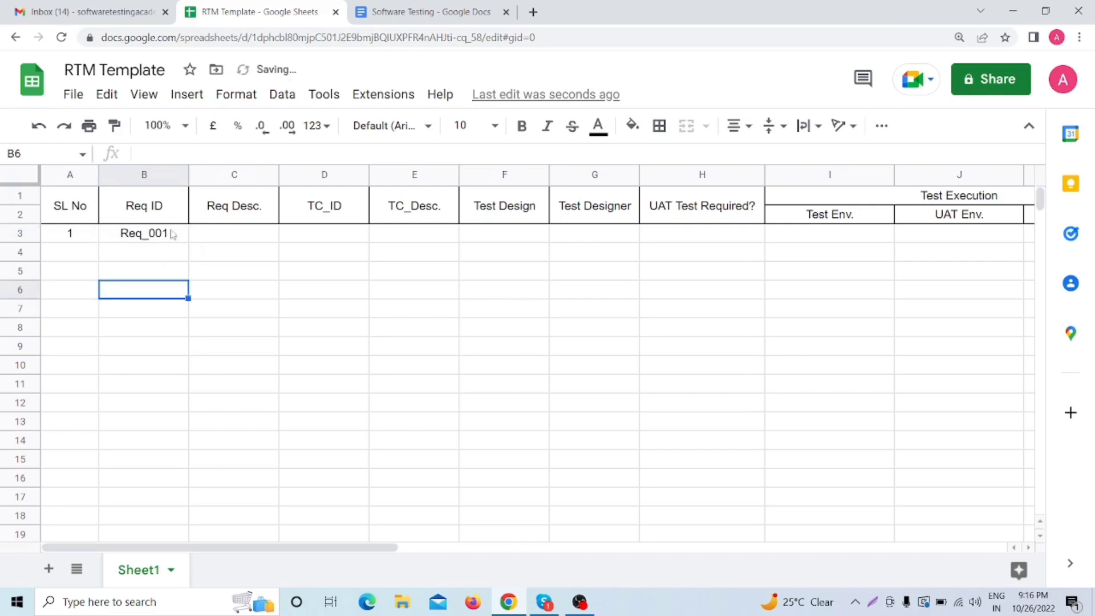
Enter "Login to the application" as the requirement description in C3
left_click(218, 241)
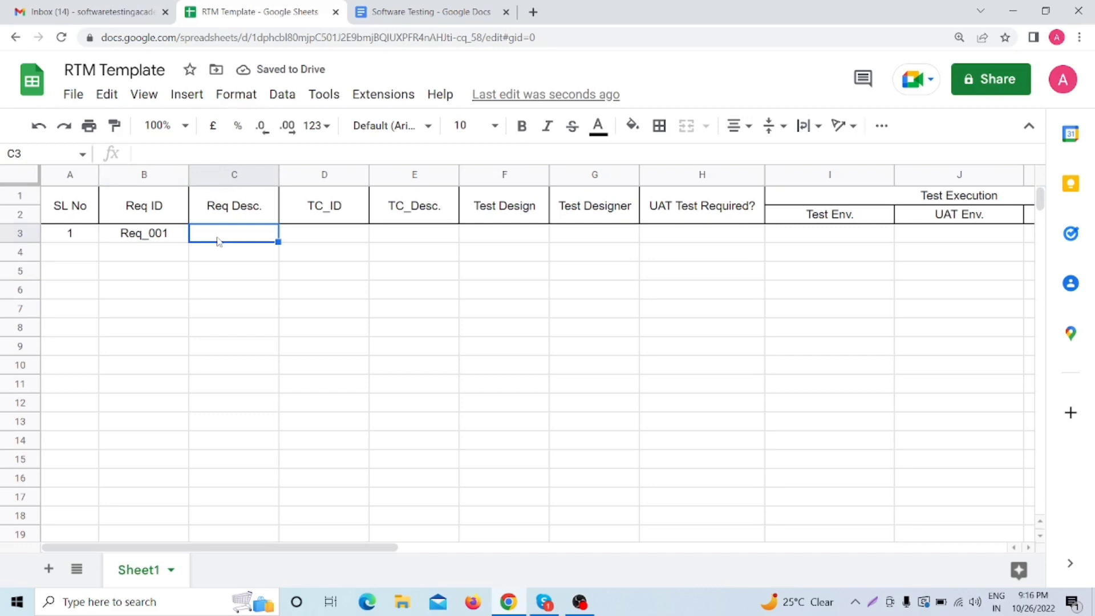
type("Login ")
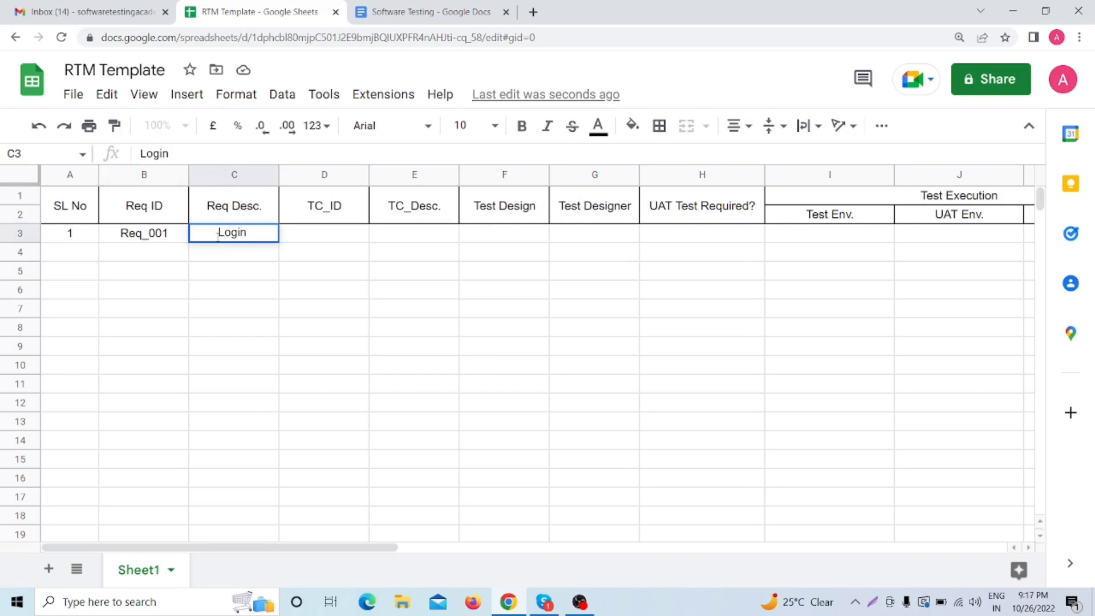
type("to the app")
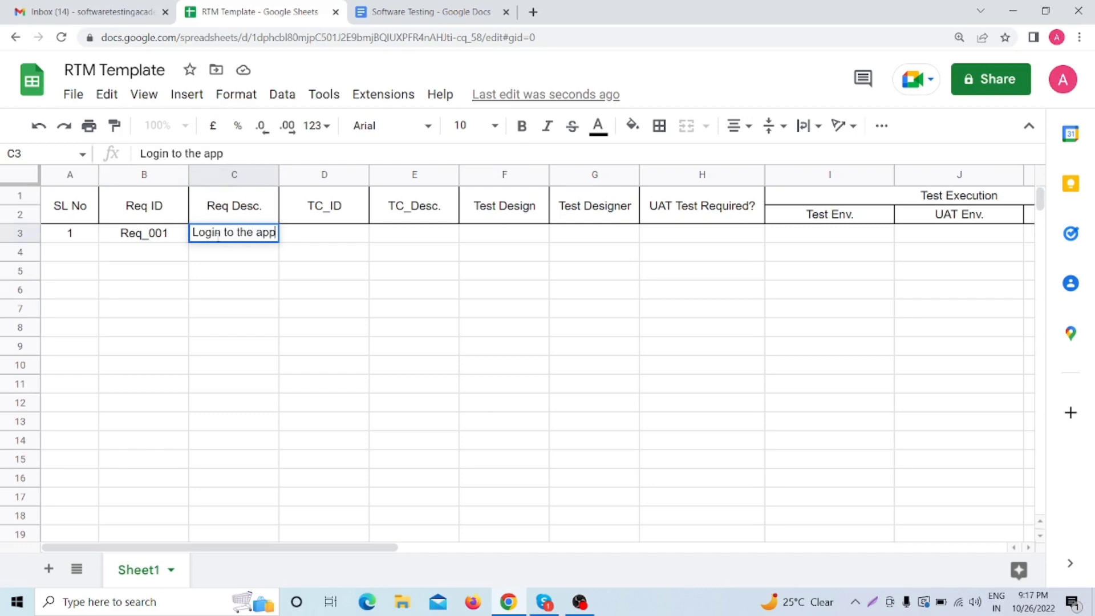
type("lication")
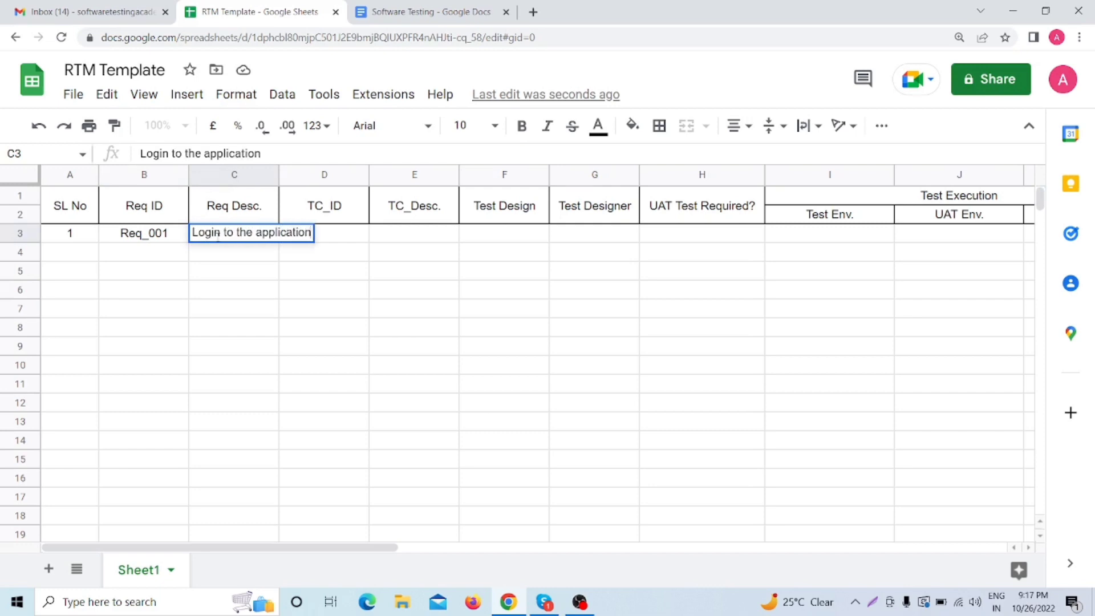
left_click(210, 309)
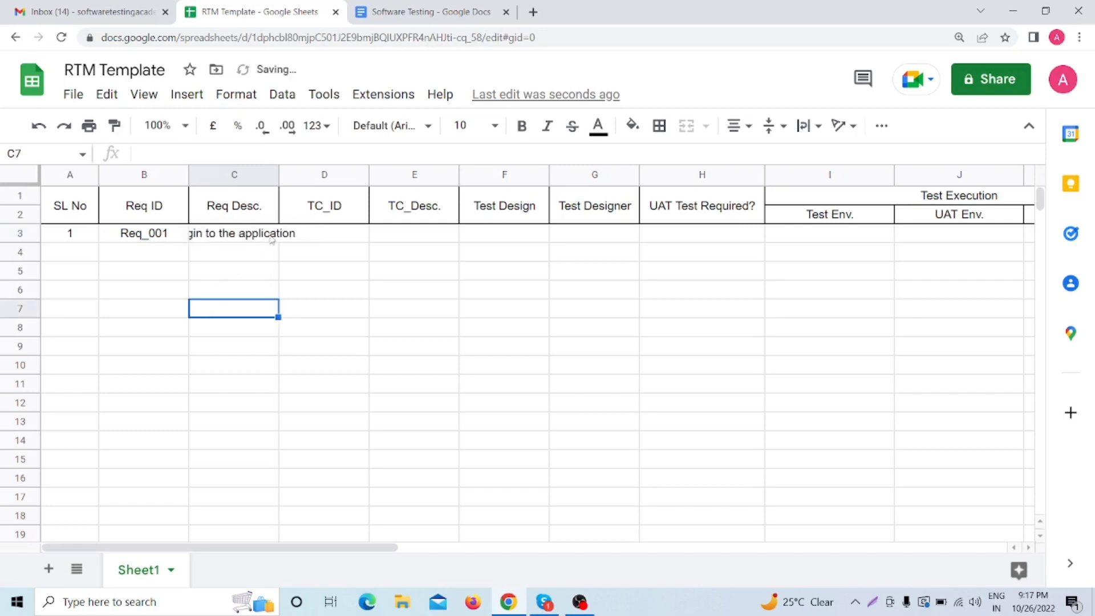
Wrap the text in the whole Req Desc. column C
left_click(239, 174)
left_click(809, 125)
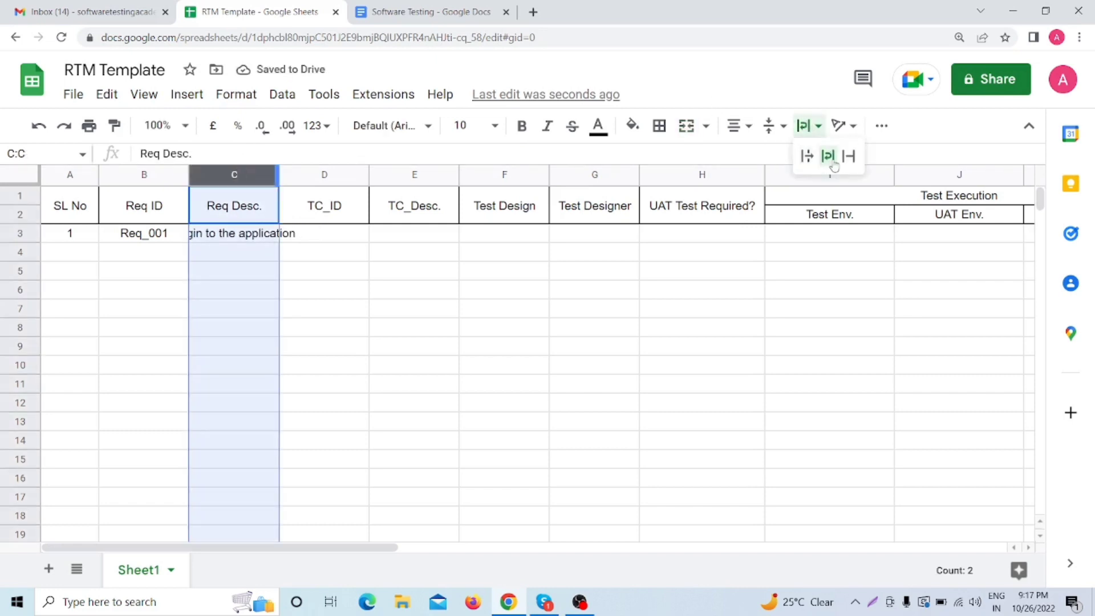
left_click(829, 153)
left_click(321, 380)
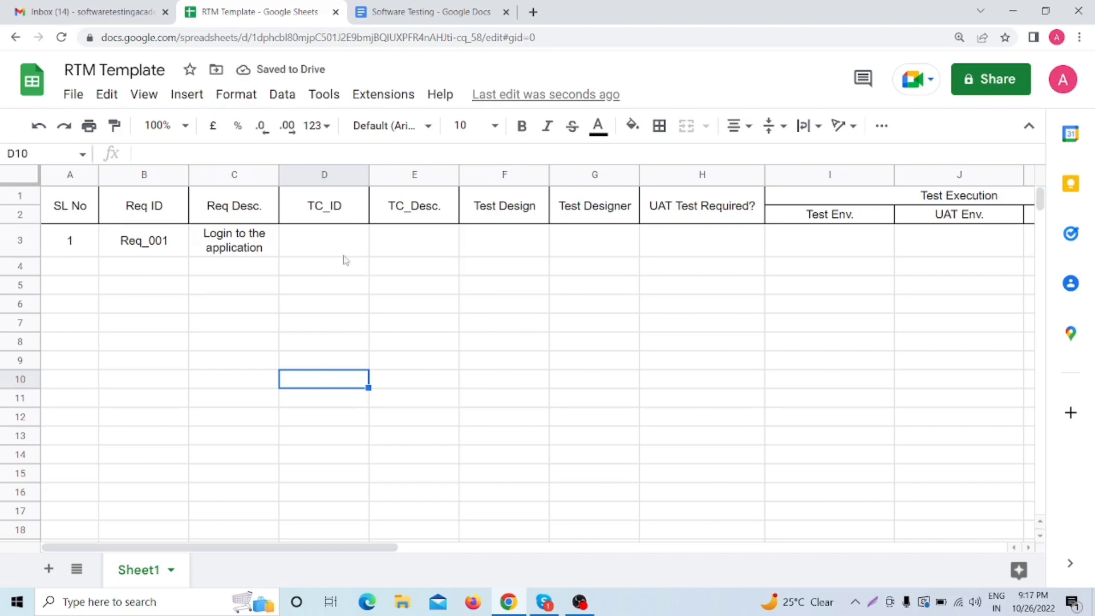
Enter TC_001 as the TC_ID in D3 and "Login with valid emailid and valid password" as the TC_Desc. in E3
left_click(323, 251)
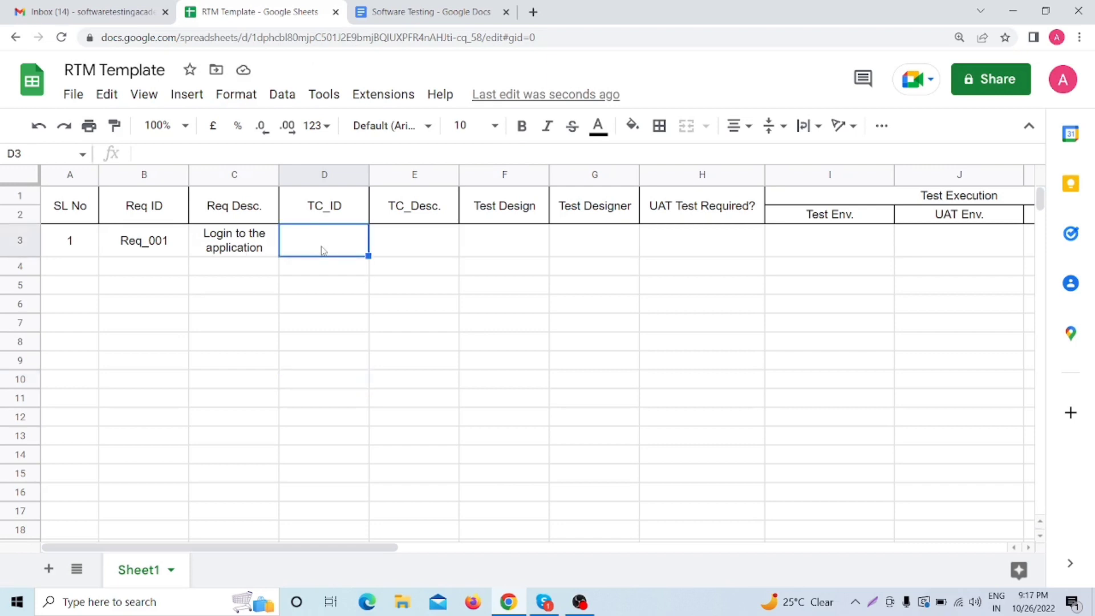
type("TC_")
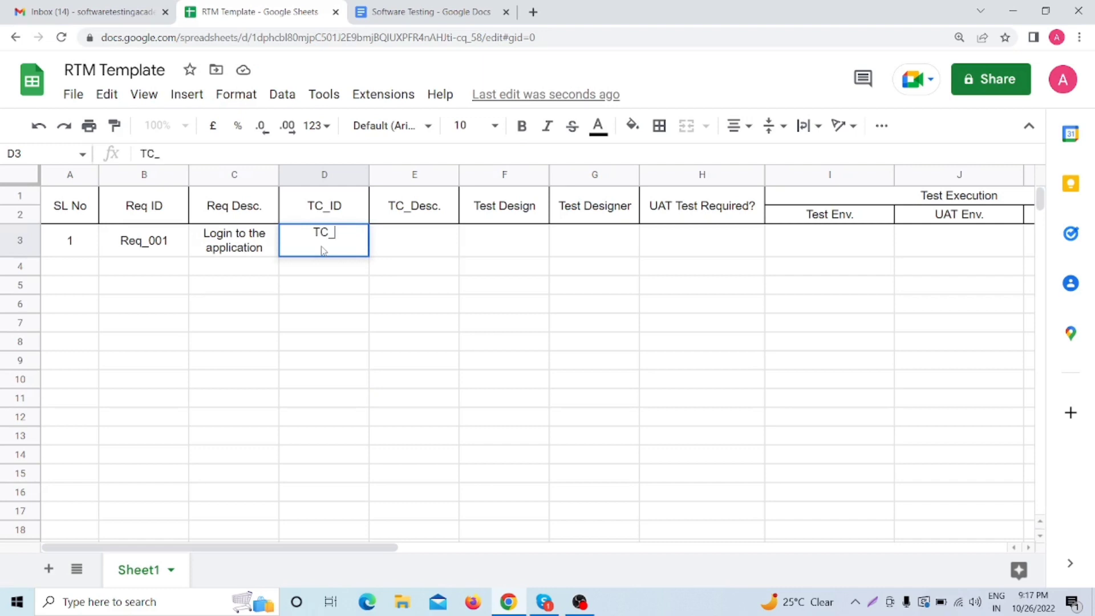
type("001")
left_click(417, 234)
type("Login with valid emailid and valid")
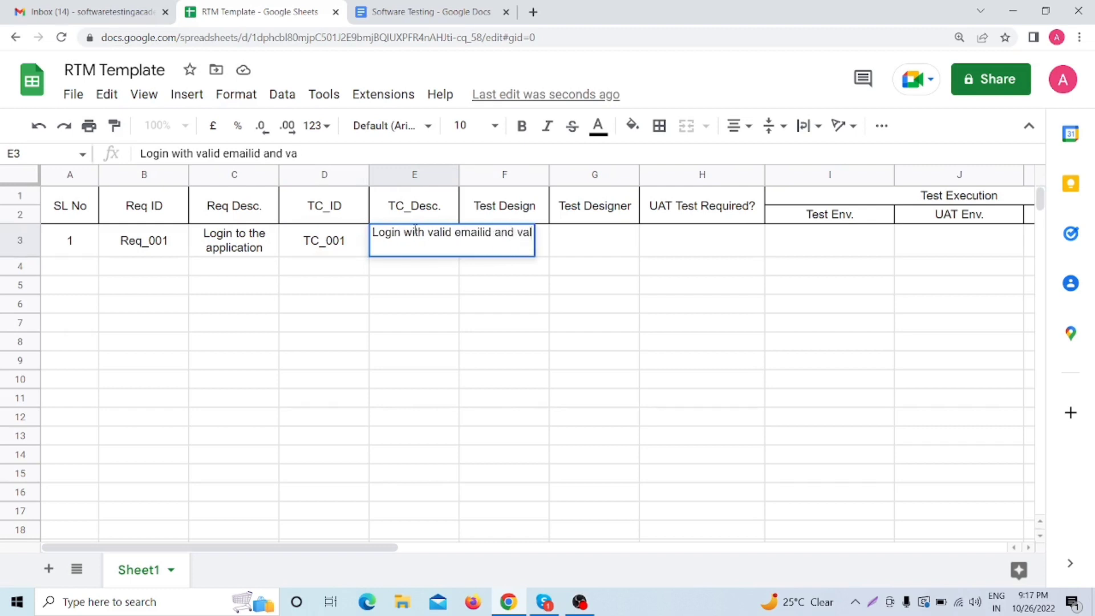
type(" password")
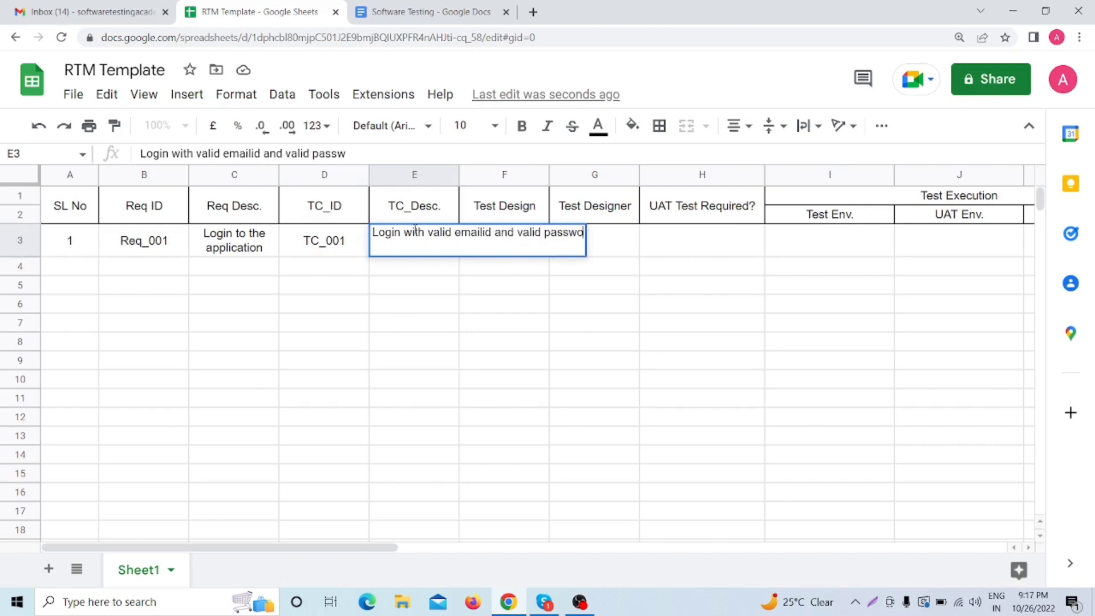
left_click(416, 342)
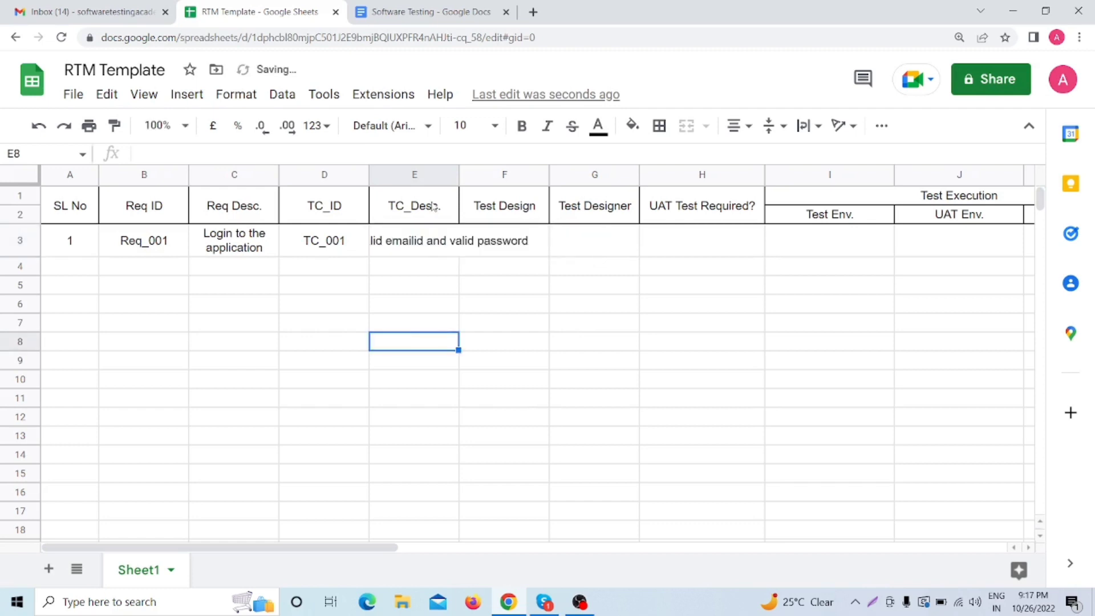
Wrap the text in the whole TC_Desc. column E
left_click(427, 176)
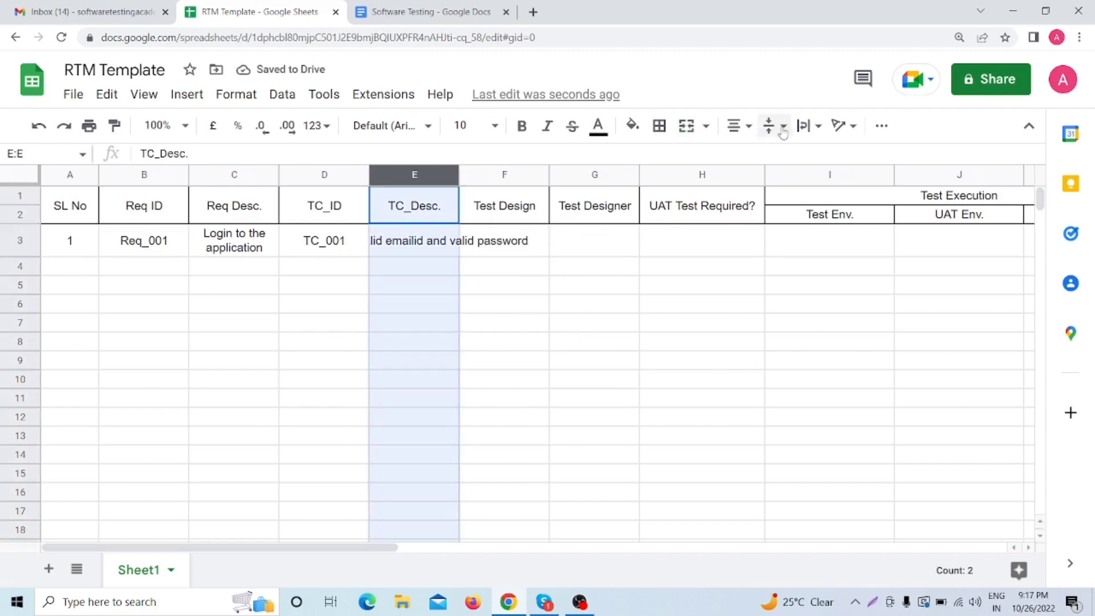
left_click(807, 126)
left_click(828, 158)
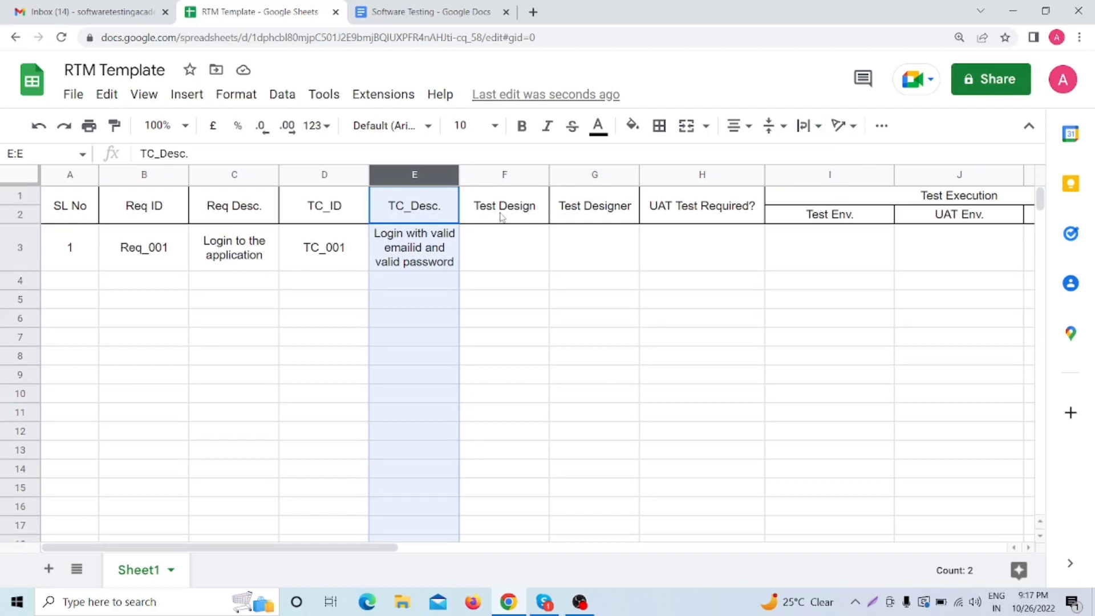
left_click(421, 252)
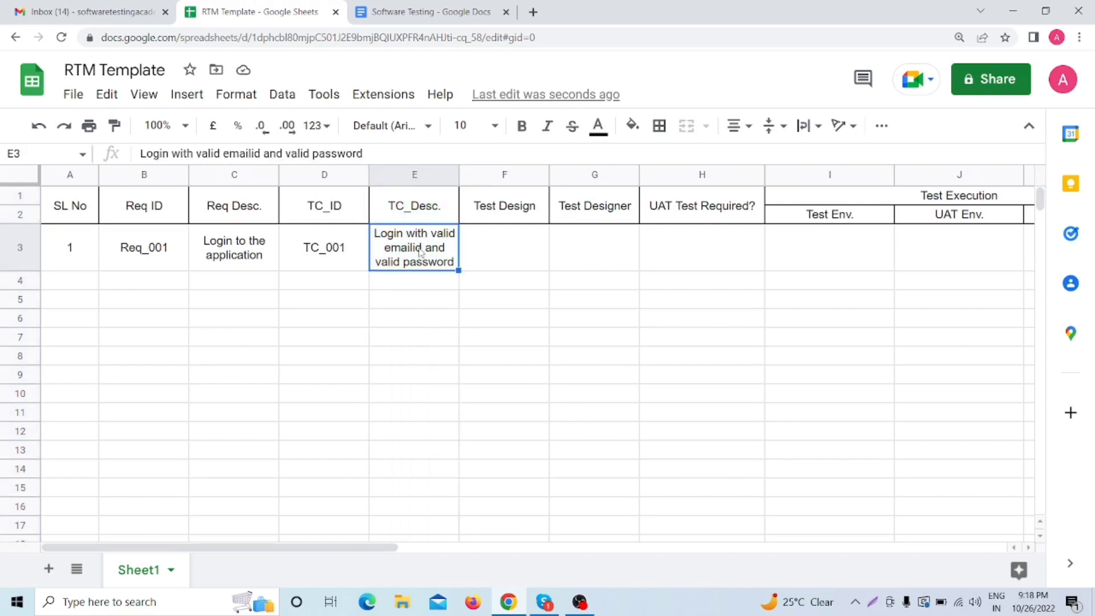
Fill in row 3 with "Completed" for Test Design and "ABC" for Test Designer
left_click(497, 252)
type("Co")
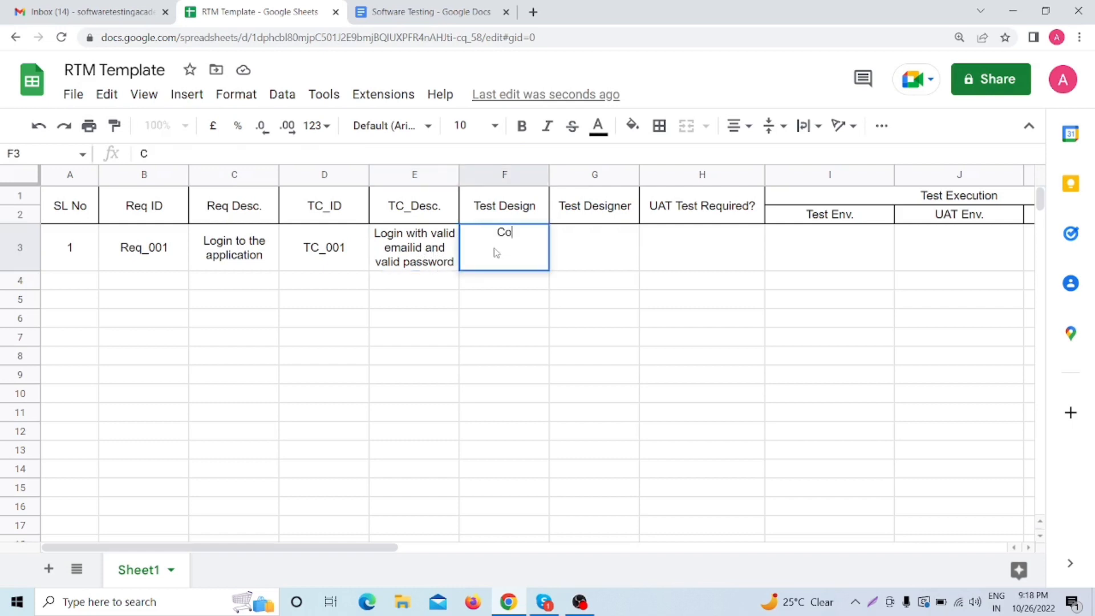
type("mpleted")
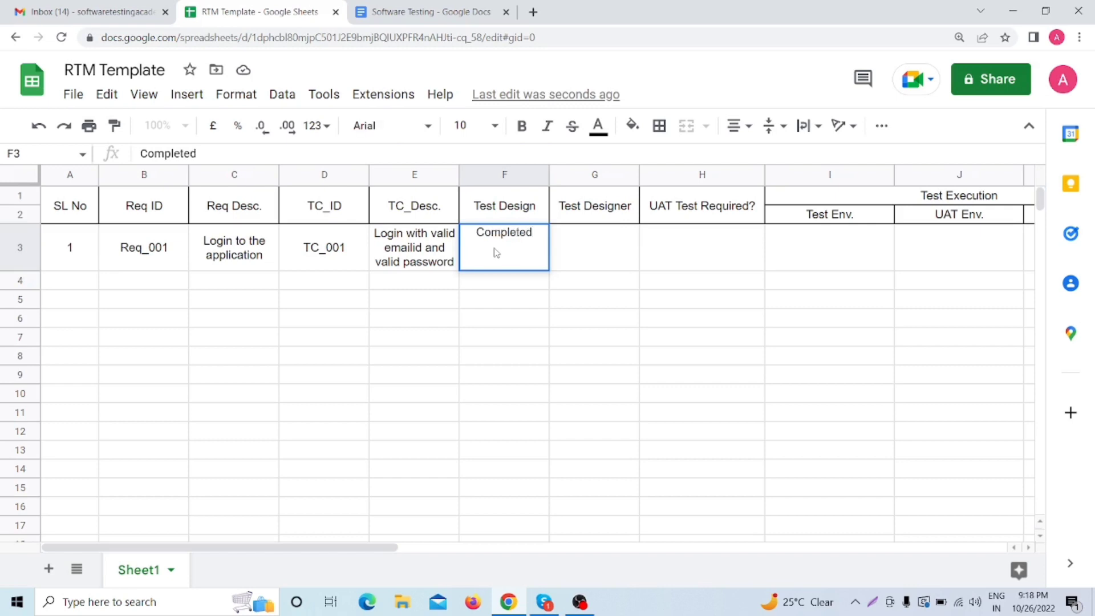
left_click(584, 246)
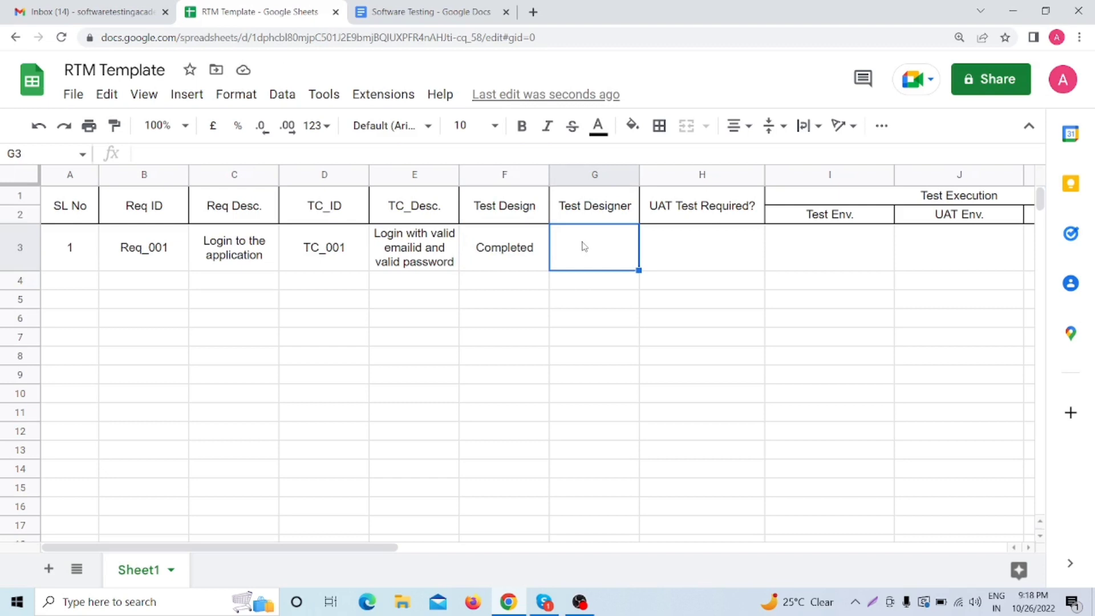
type("ABC")
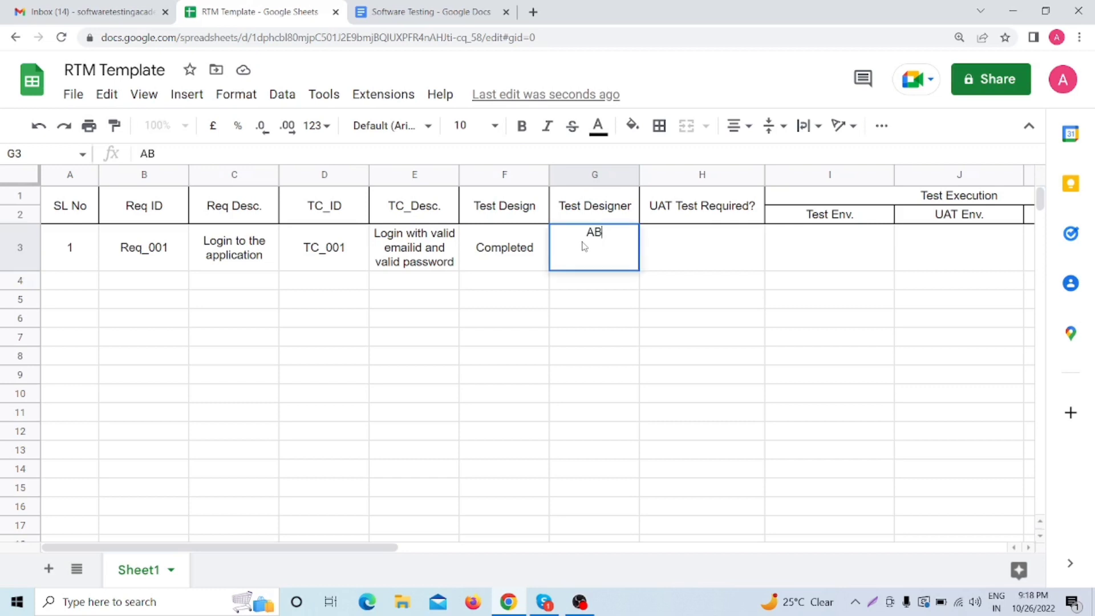
key("Return")
key("Return")
left_click(592, 239)
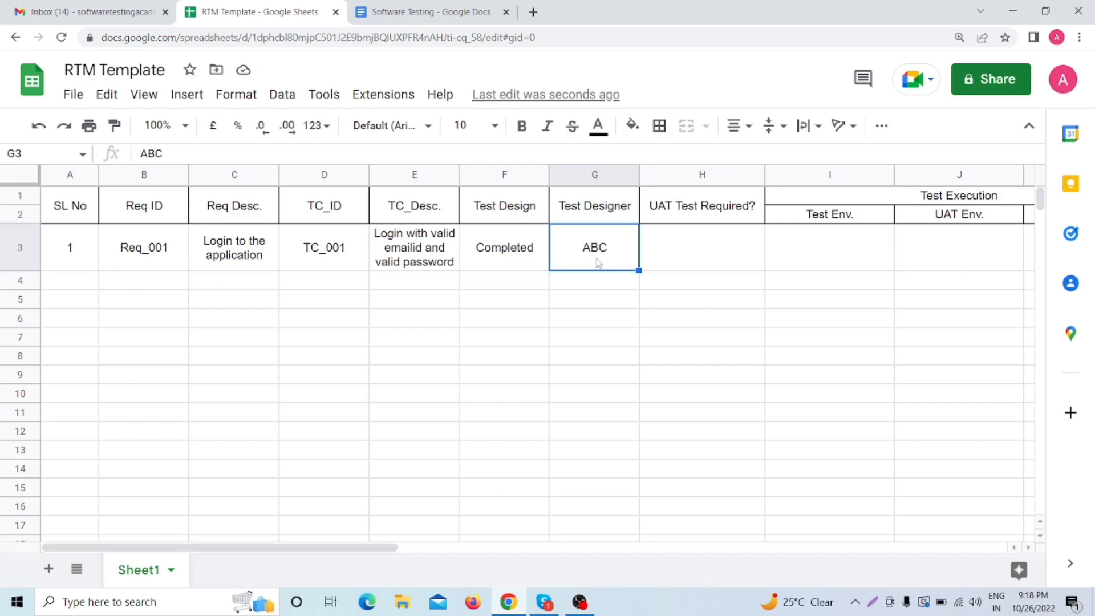
Enter "No" under UAT Test Required? for the TC_001 row in H3
left_click(704, 216)
left_click(686, 245)
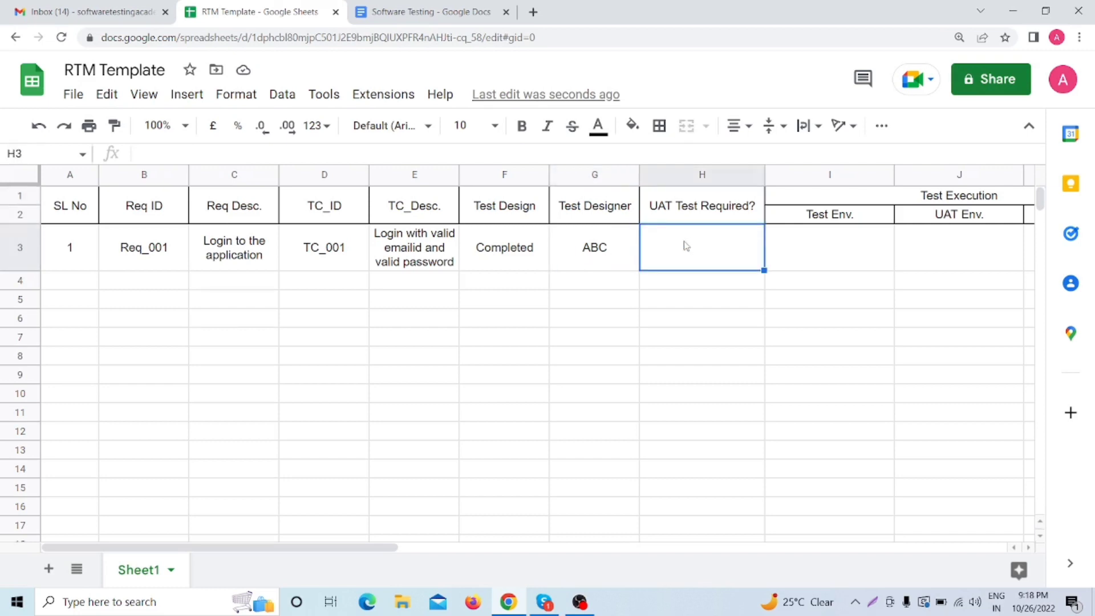
left_click_drag(394, 547, 455, 548)
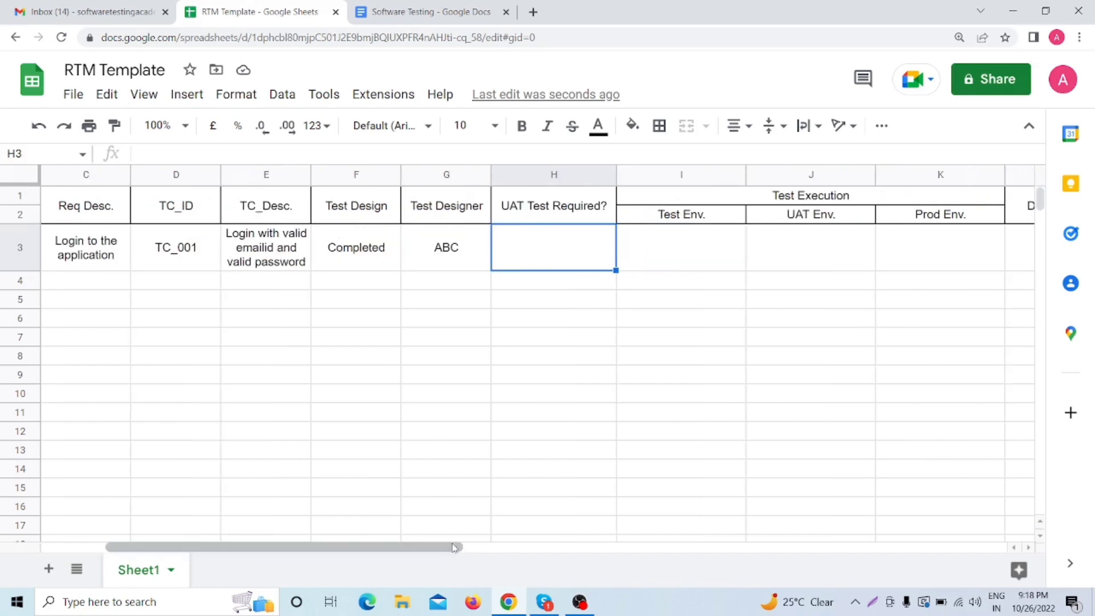
double_click(552, 254)
type("No")
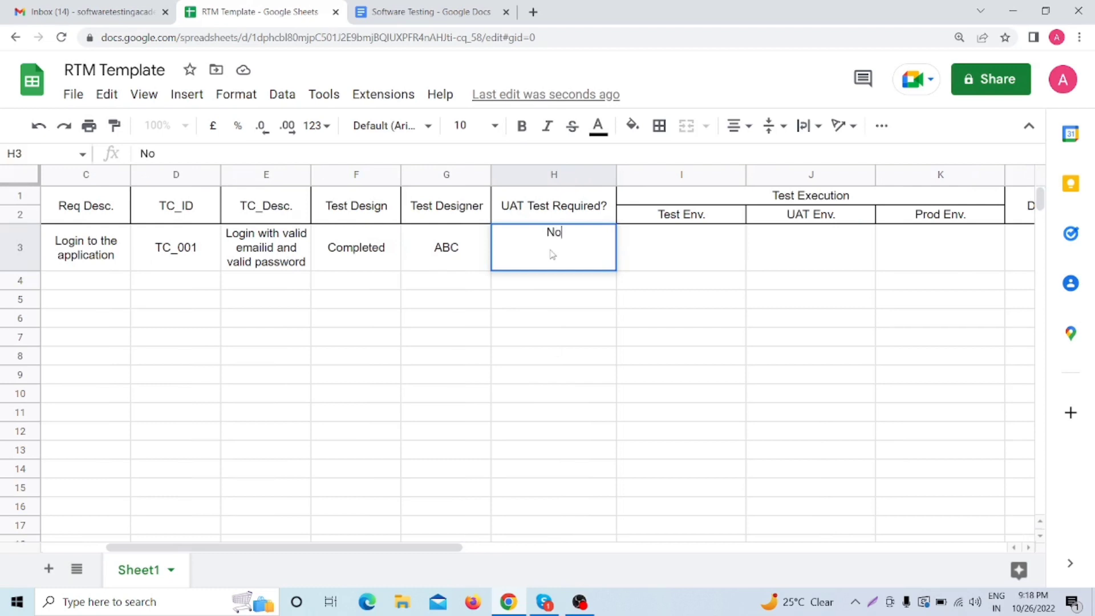
Enter "Passed" as the Test Env. execution result for TC_001 in I3
left_click(666, 246)
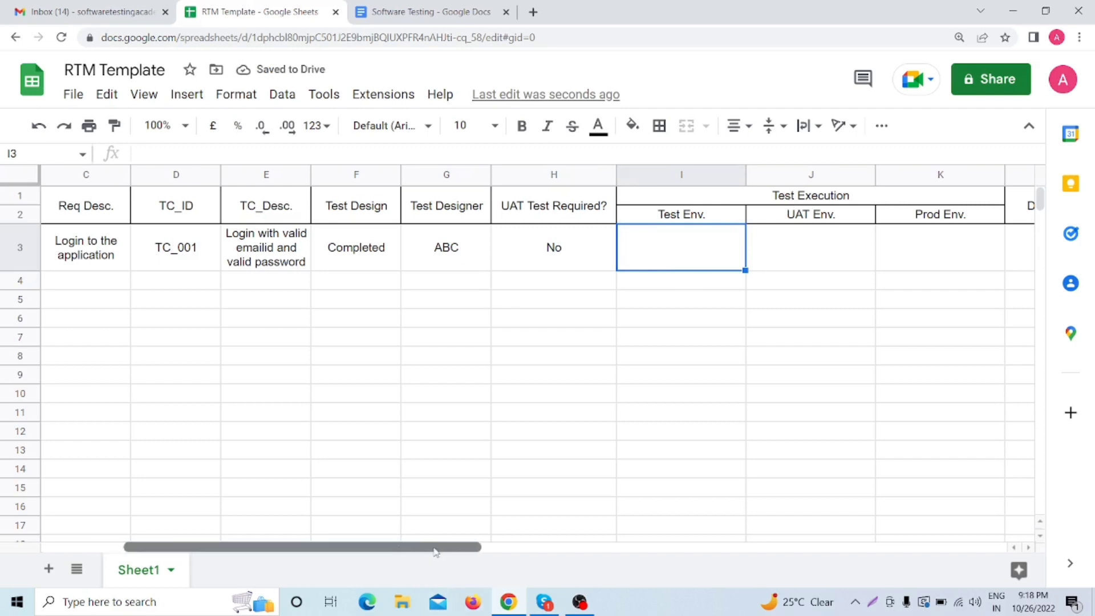
left_click_drag(401, 548, 482, 551)
double_click(504, 249)
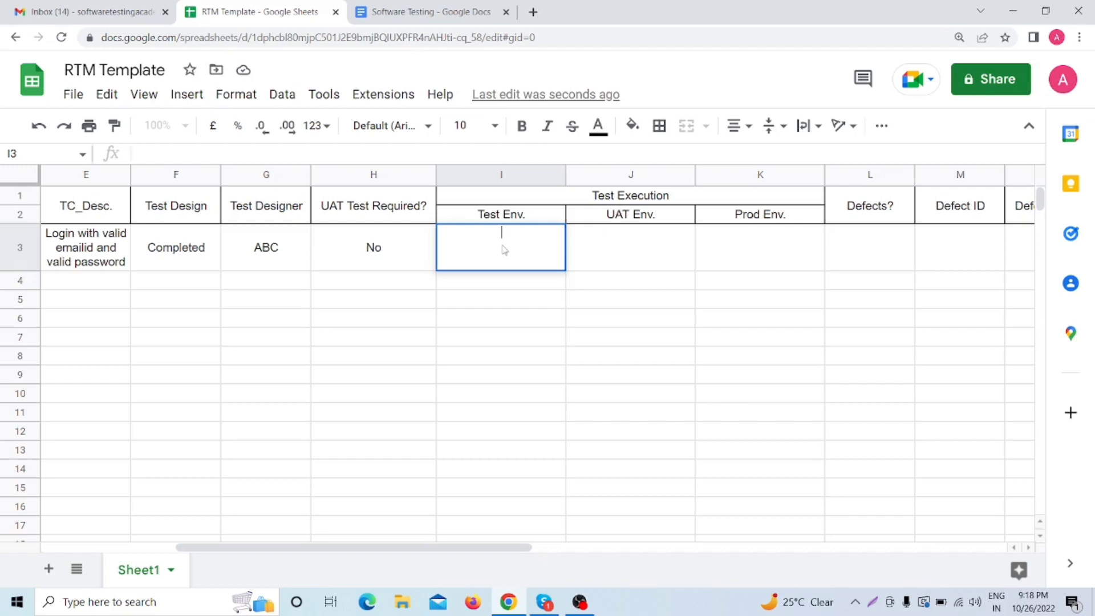
type("Passed")
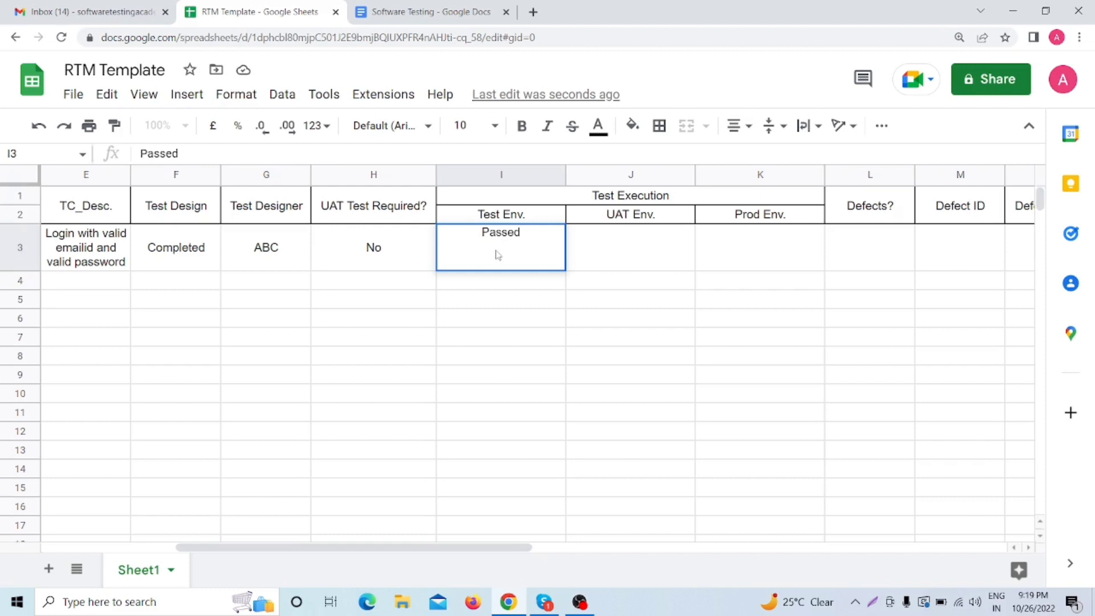
Enter "No Run" as both the UAT Env. and Prod Env. execution results for TC_001 in J3 and K3
left_click(618, 258)
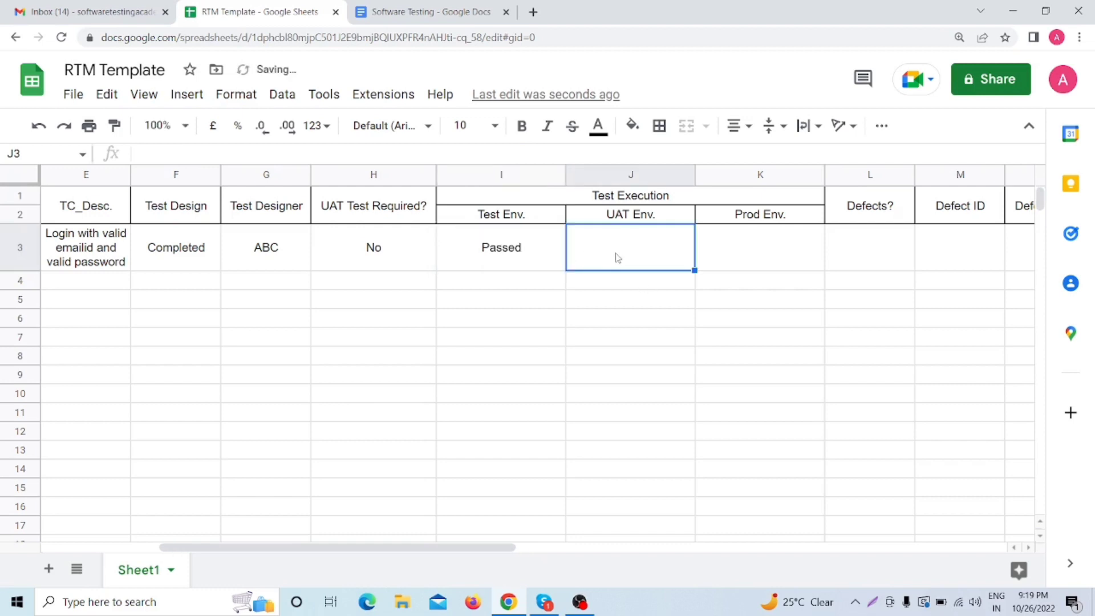
double_click(618, 257)
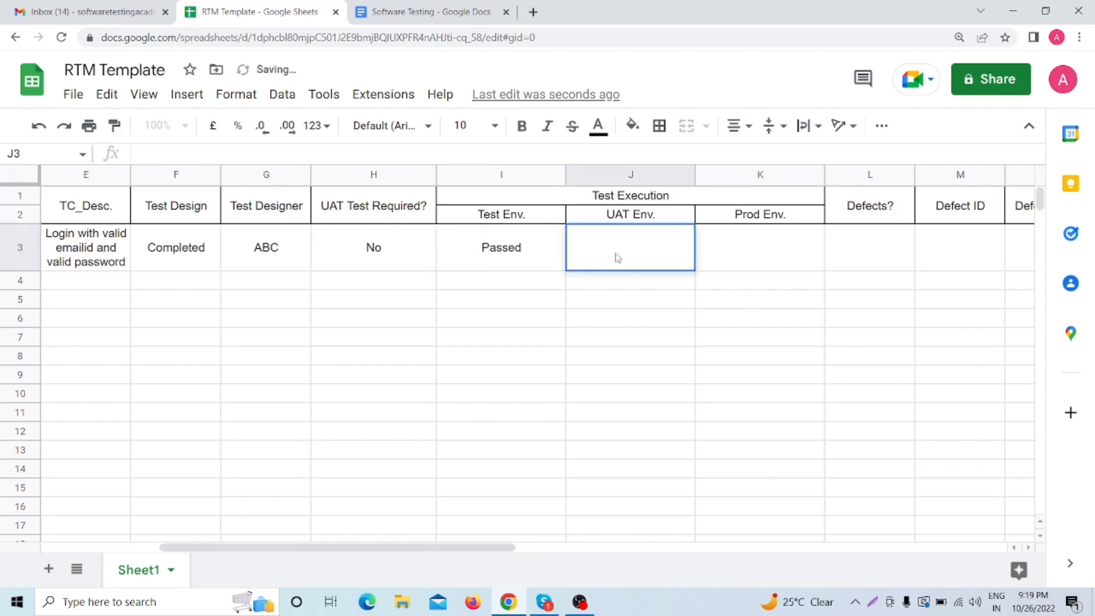
type("No Pu")
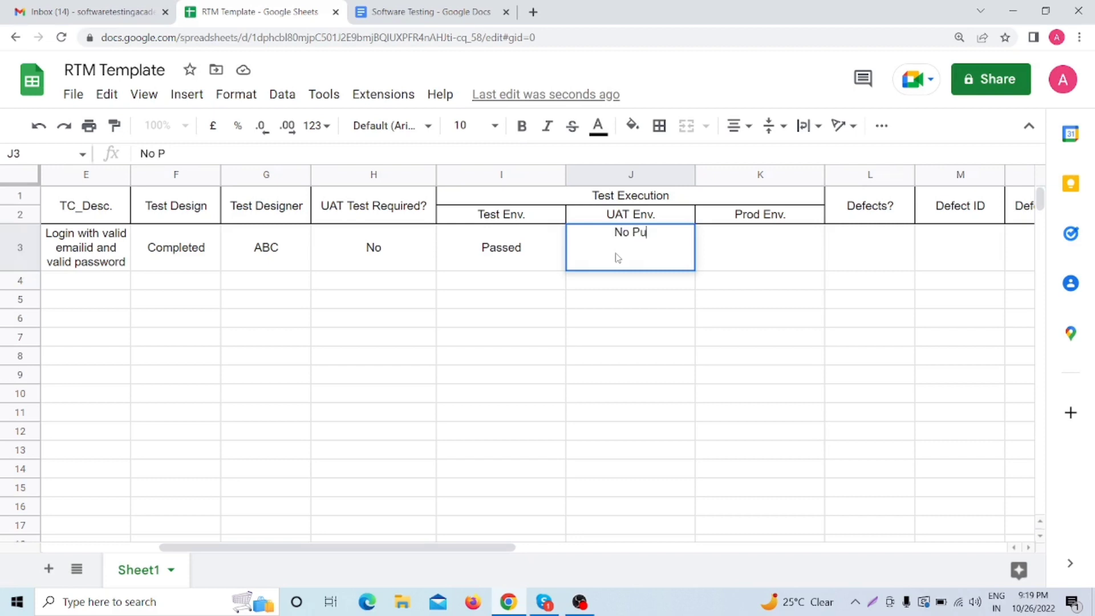
key("BackSpace")
key("BackSpace")
type("Run")
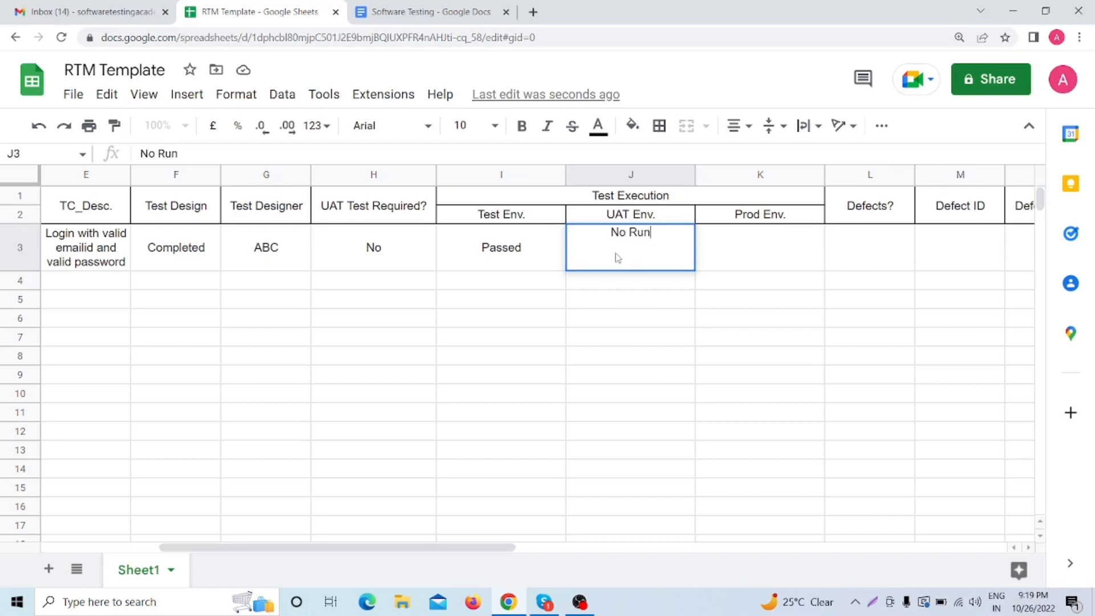
left_click(736, 256)
type("No Run")
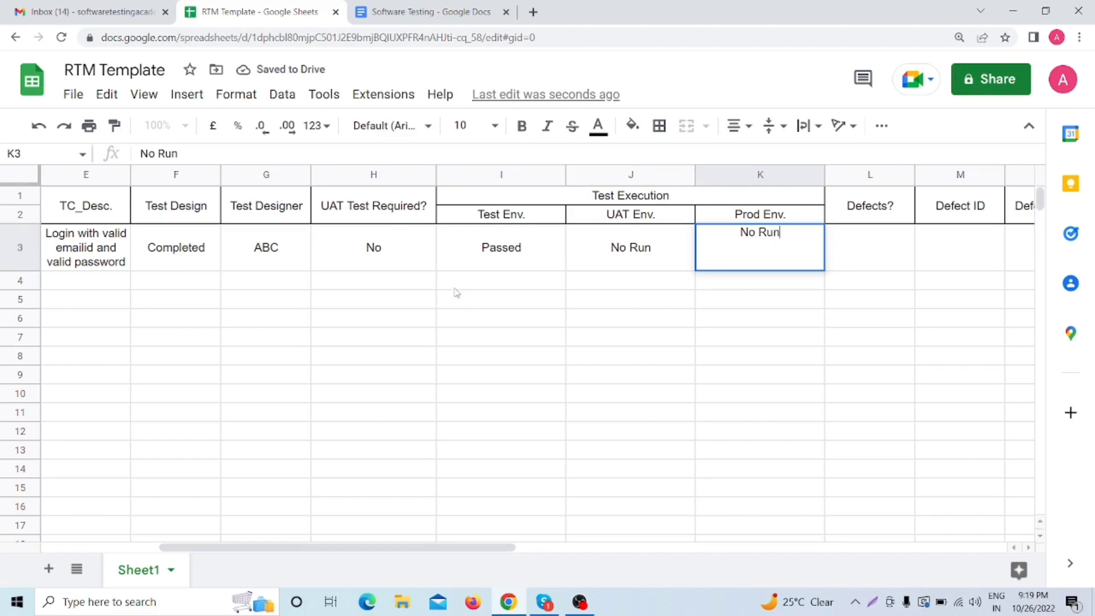
left_click(455, 289)
left_click(507, 247)
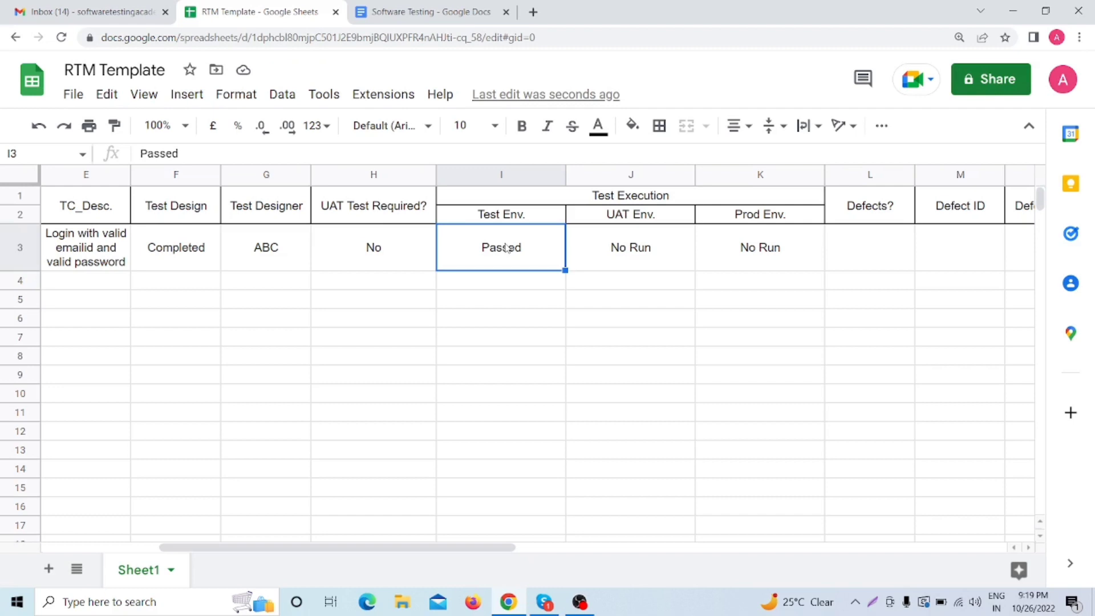
left_click(490, 293)
left_click(84, 259)
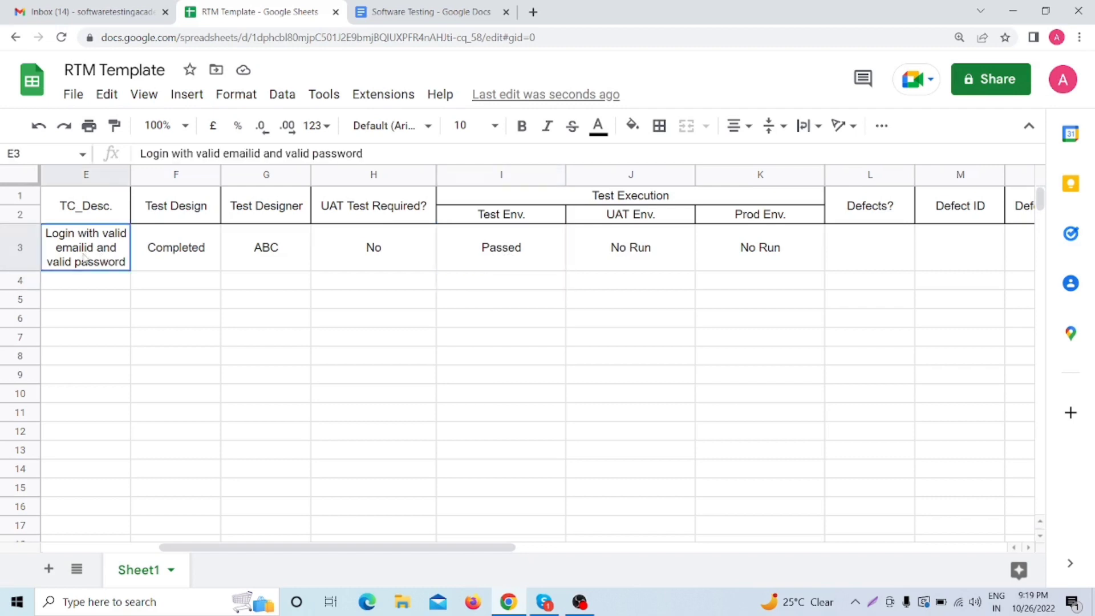
left_click(522, 248)
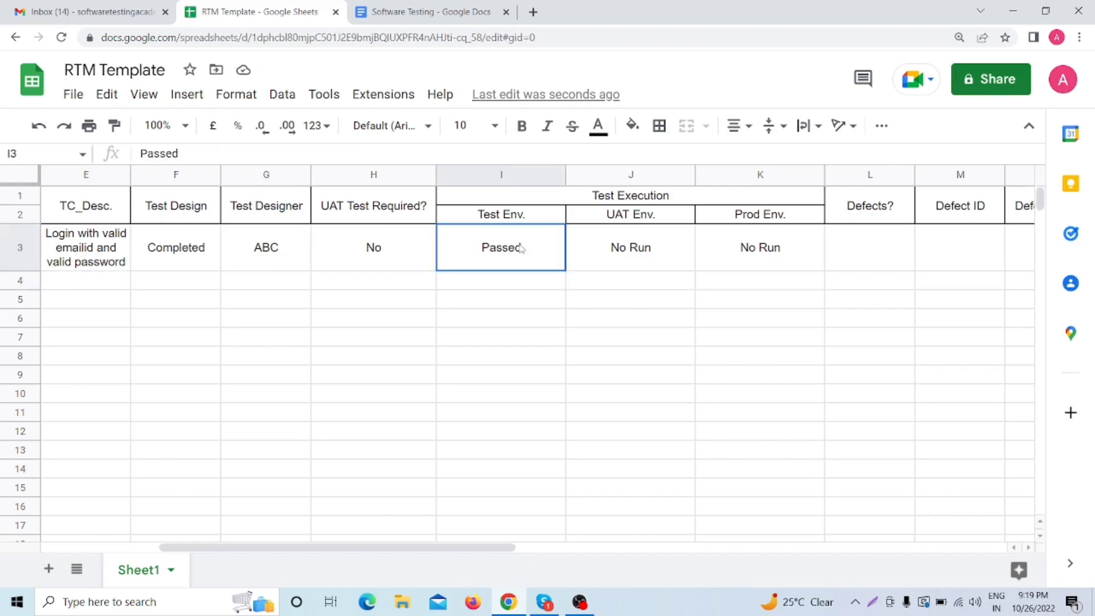
left_click(626, 245)
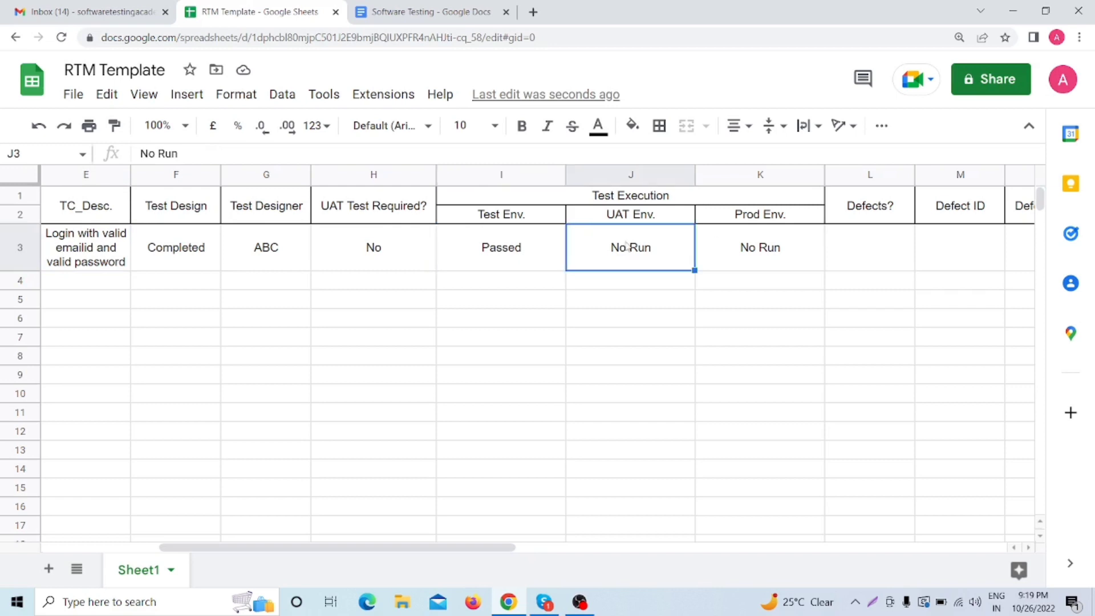
Enter "None" under Defects? for the TC_001 row in L3
left_click(848, 260)
left_click_drag(466, 548, 555, 548)
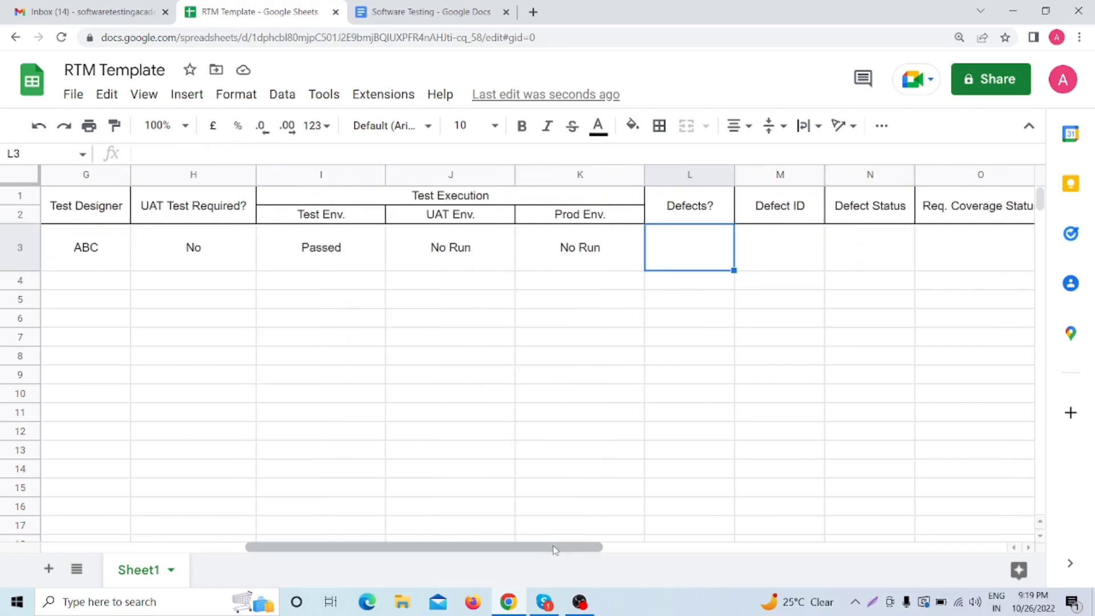
left_click(332, 251)
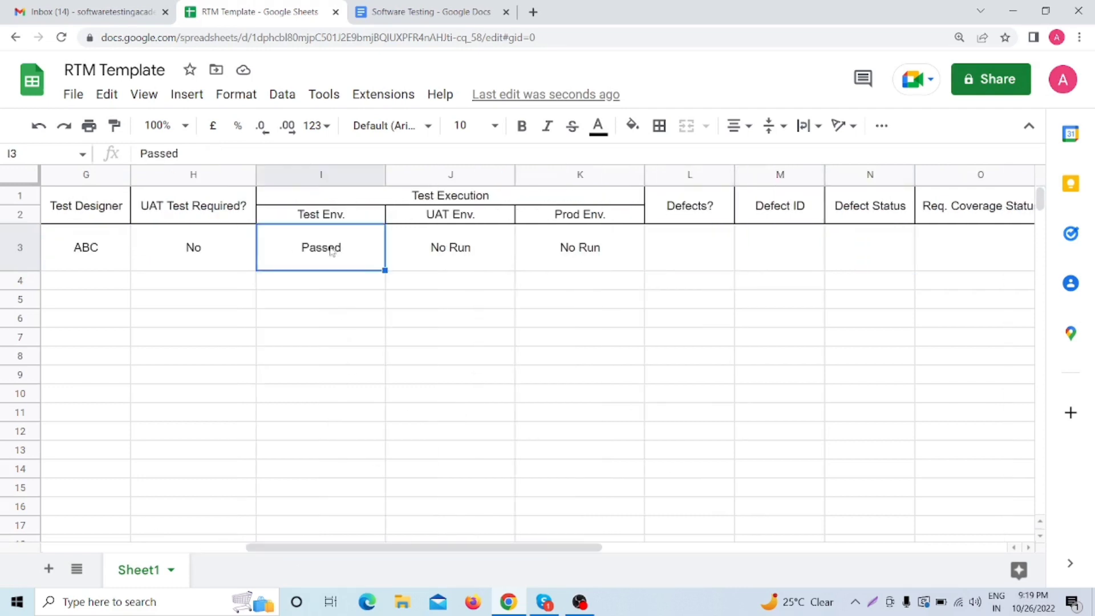
left_click(681, 239)
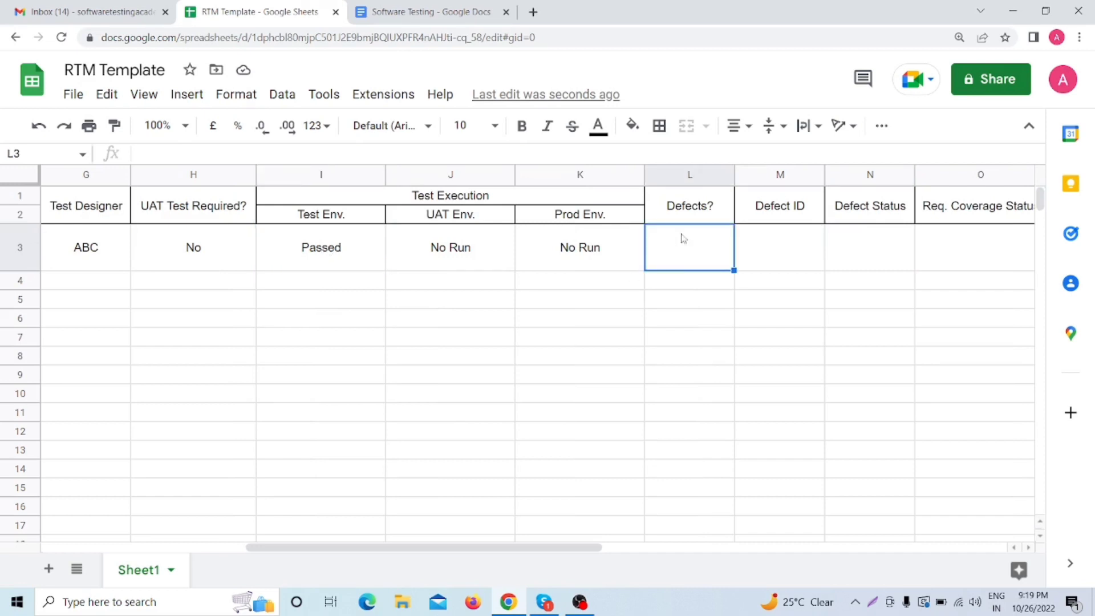
type("Non")
type("e")
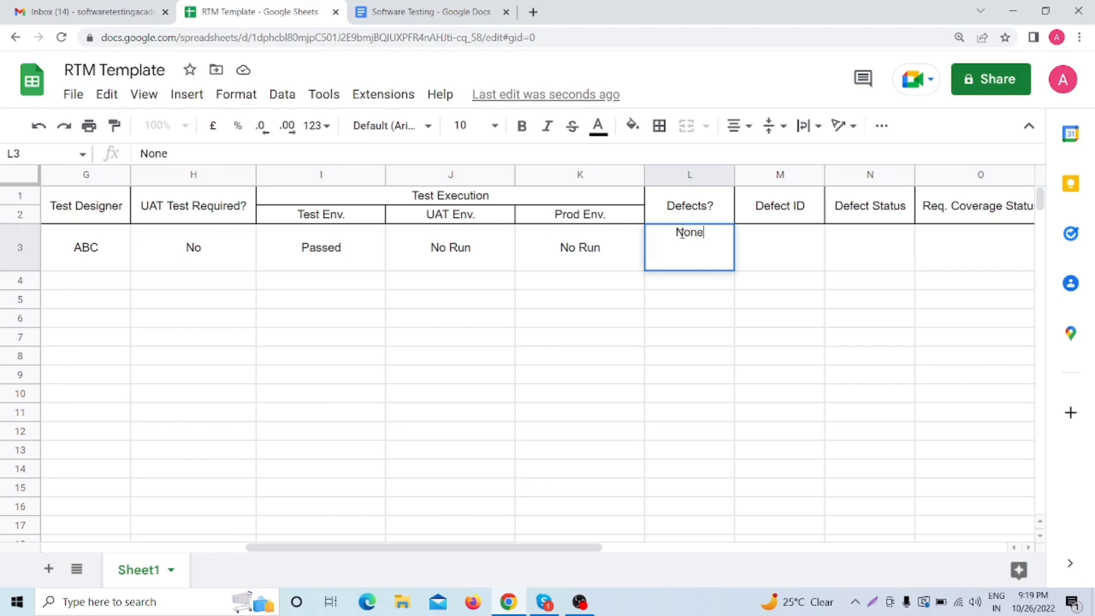
left_click(729, 380)
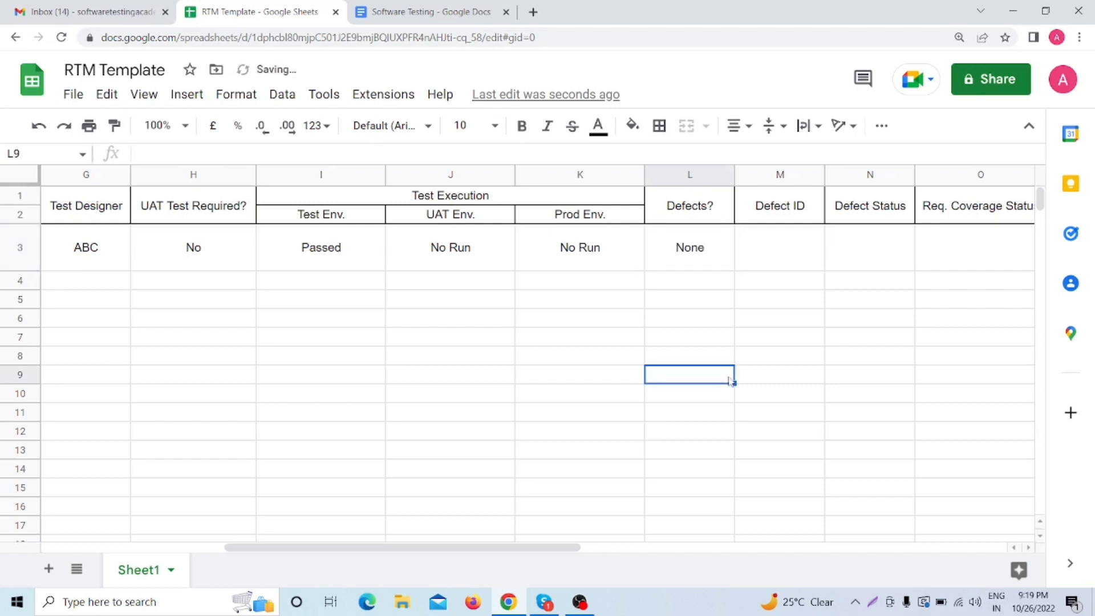
Fill in the TC_001 row with "No" for Defect ID in M3 and "NA" for Defect Status in N3
left_click(771, 246)
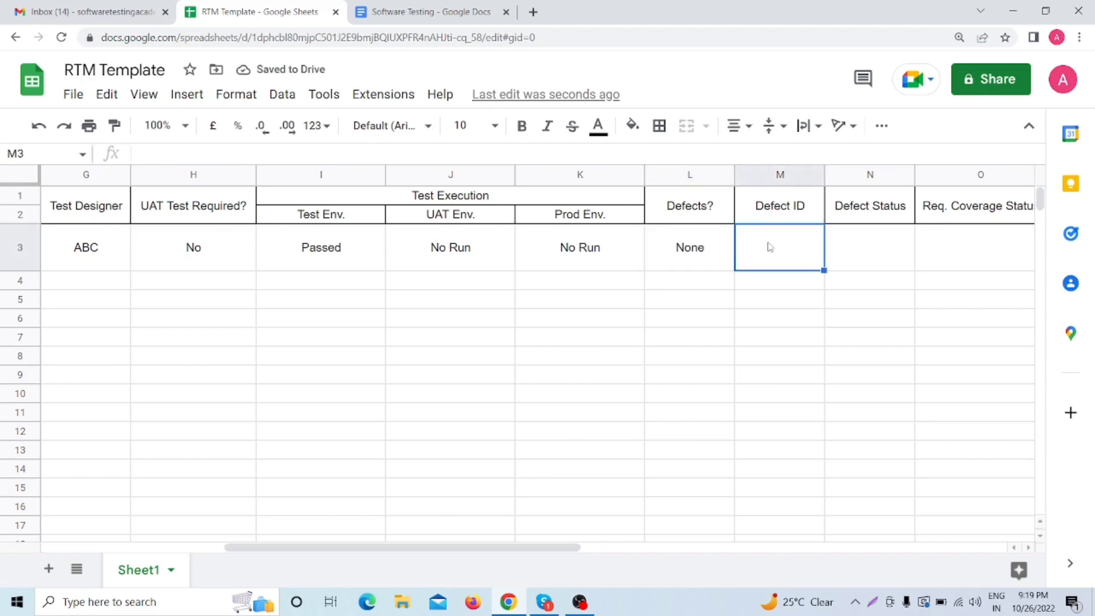
type("No")
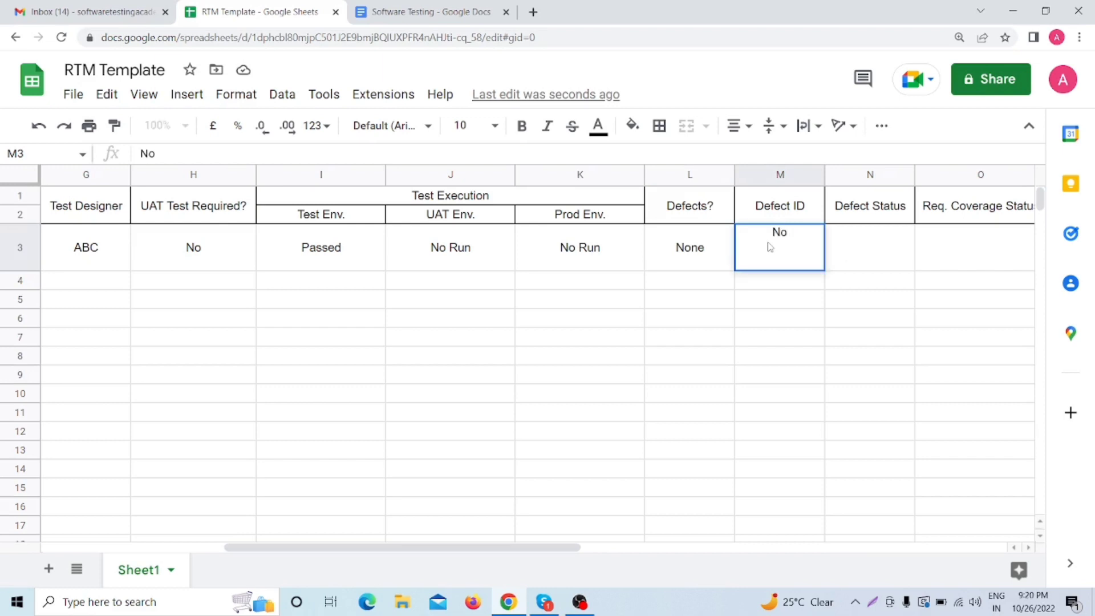
left_click(296, 253)
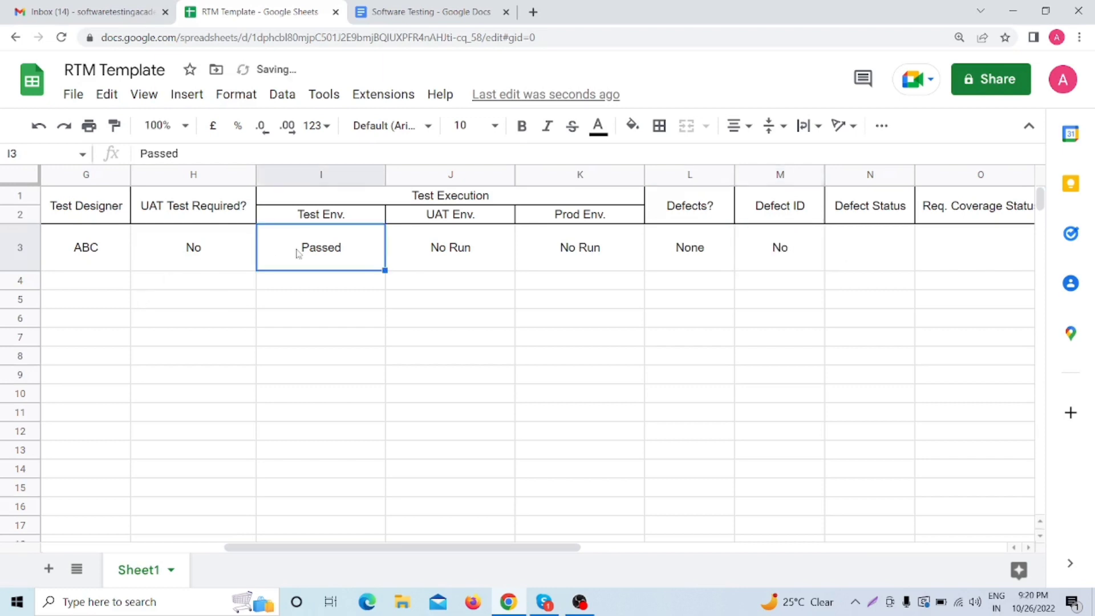
left_click(775, 257)
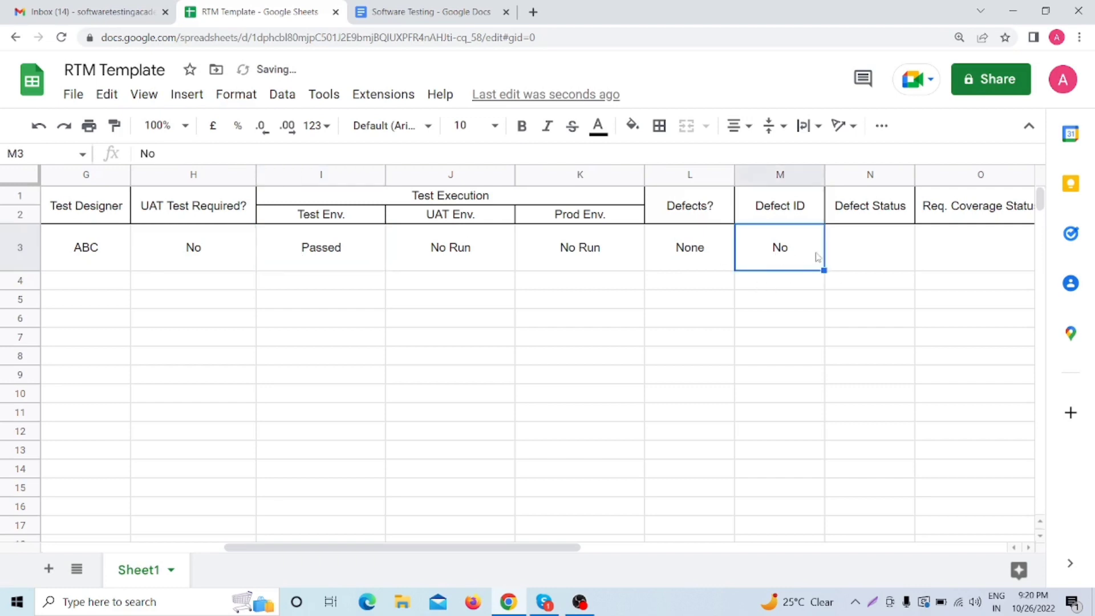
left_click(855, 259)
type("N")
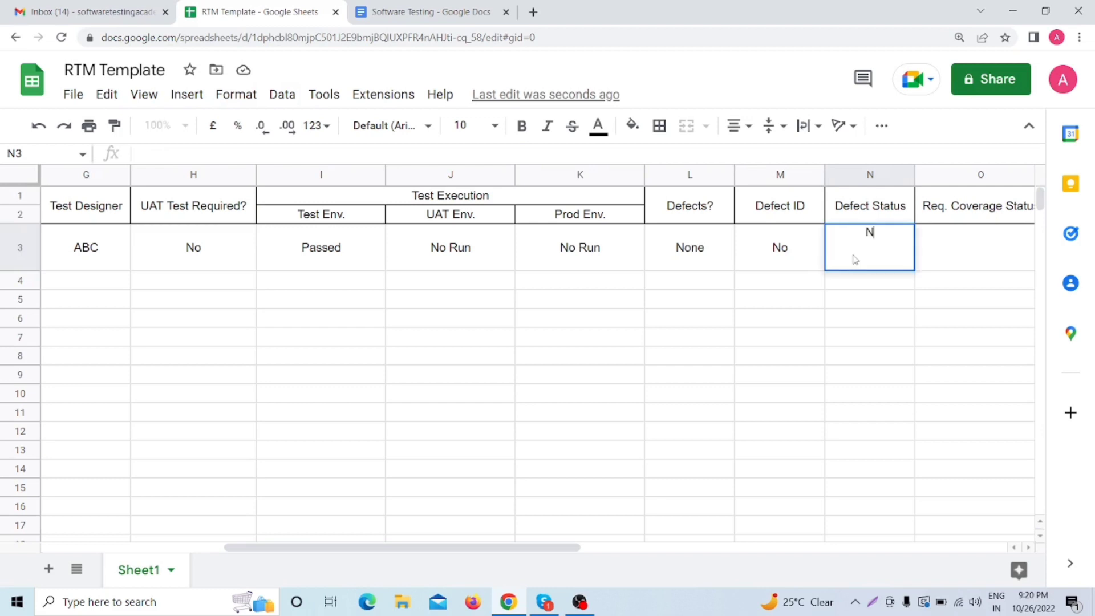
type("A")
key("Return")
left_click(961, 240)
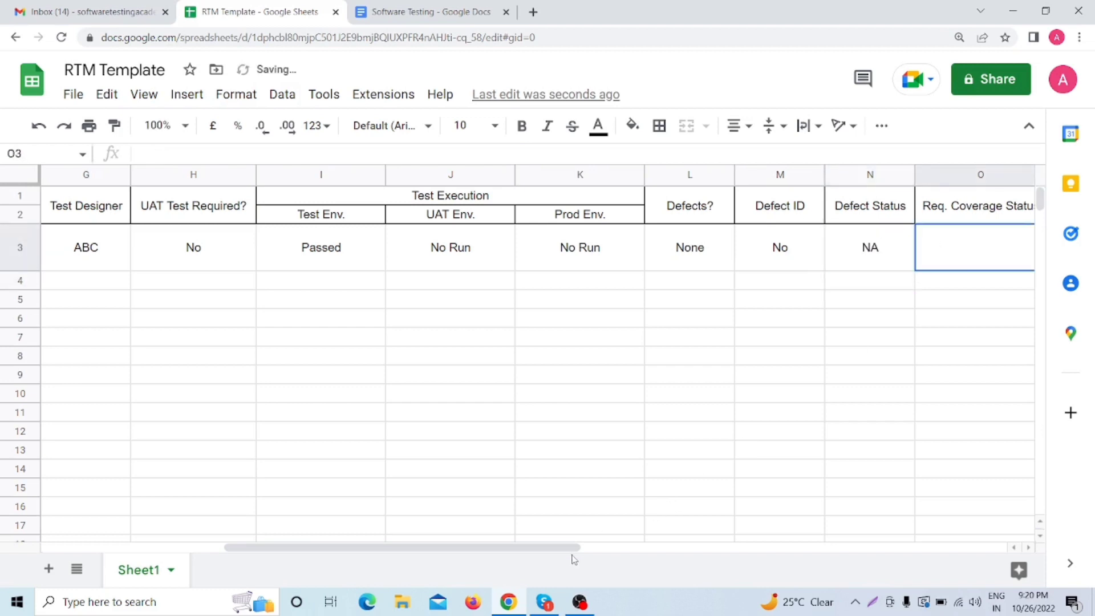
left_click_drag(570, 547, 625, 547)
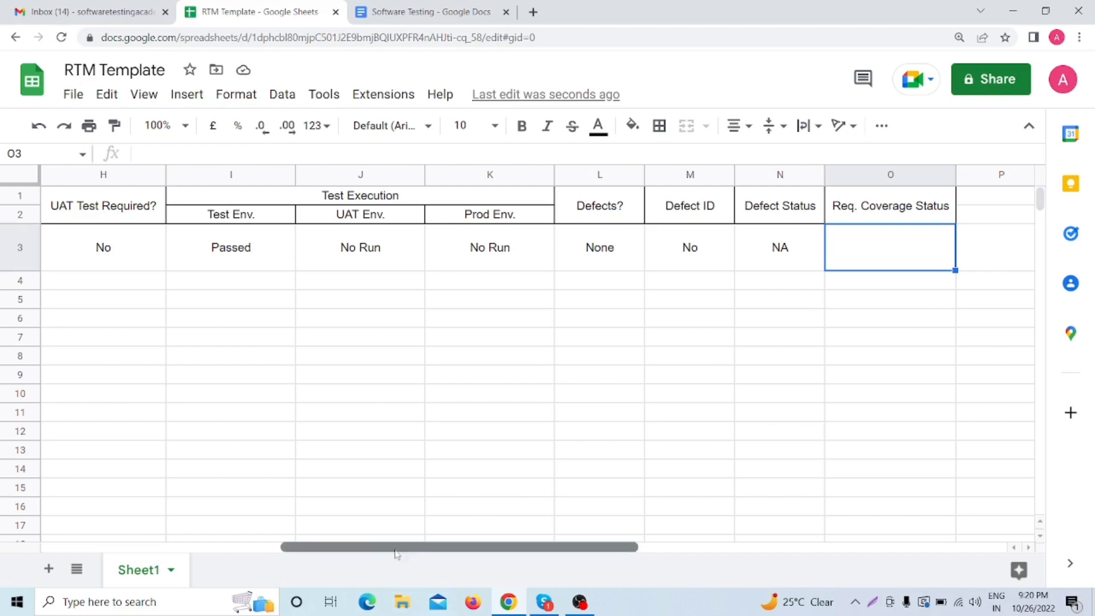
Extend the test case ID series from D3 down one row so D4 holds TC_002
left_click_drag(399, 547, 155, 563)
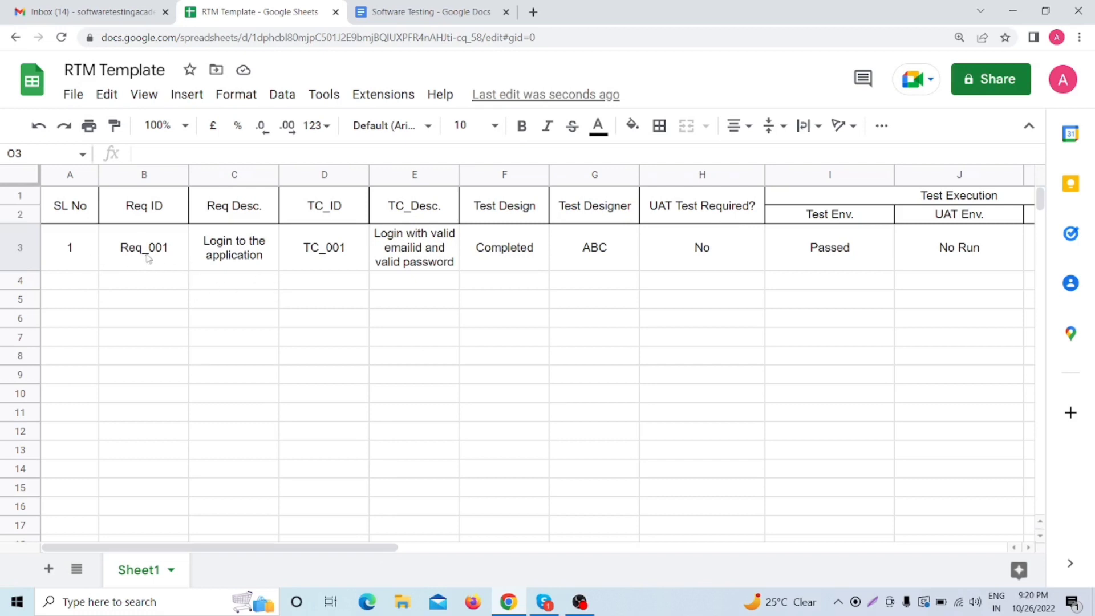
left_click(327, 257)
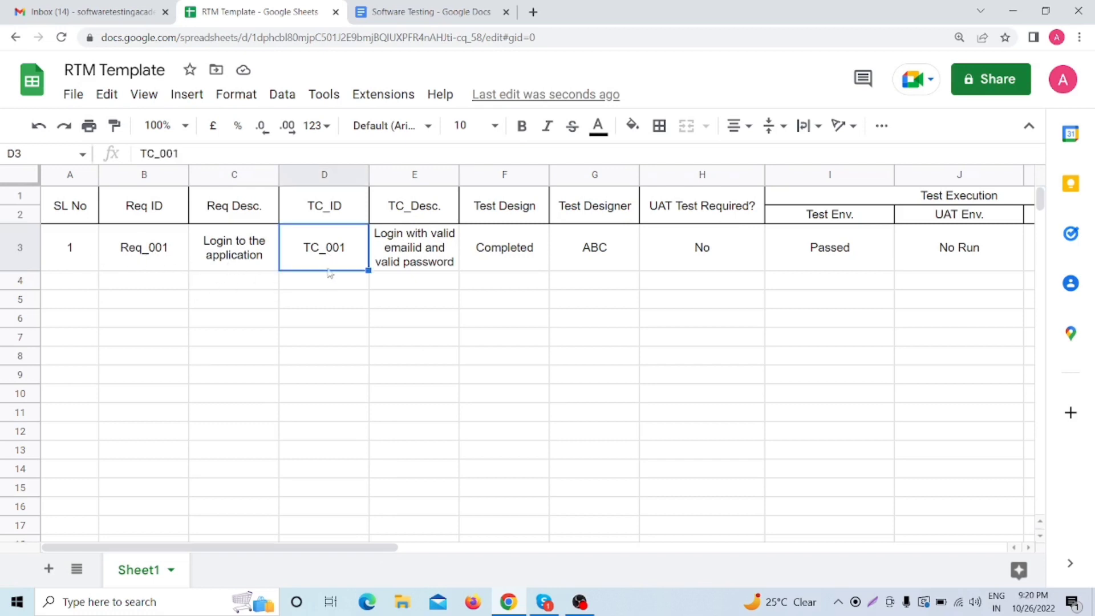
left_click_drag(369, 271, 368, 286)
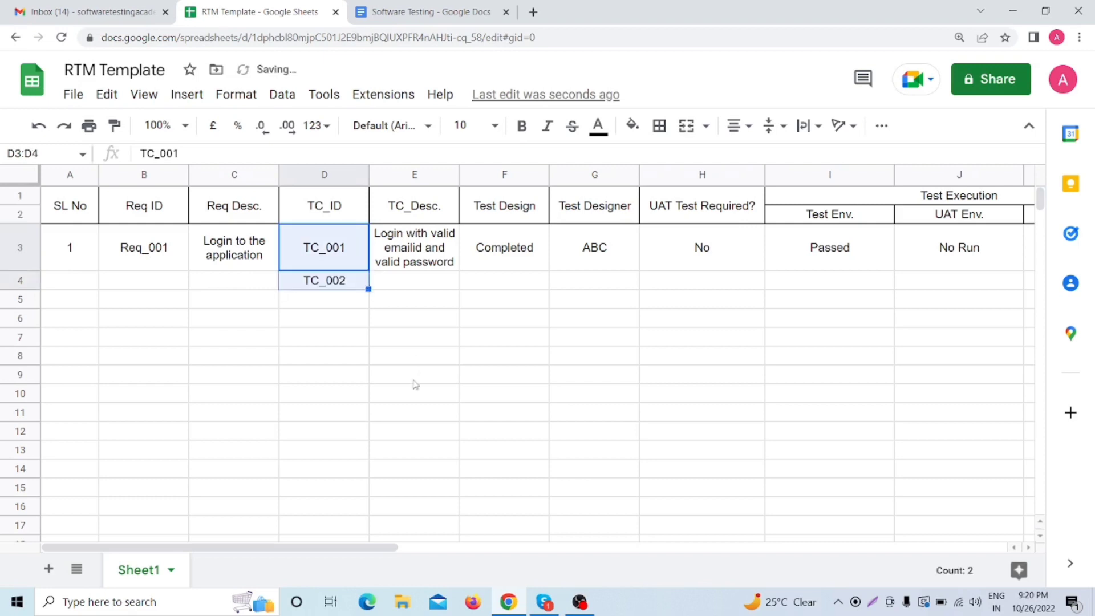
Copy the TC_001 description into E4 and change it to "Login with invalid emailid and valid password"
left_click(408, 285)
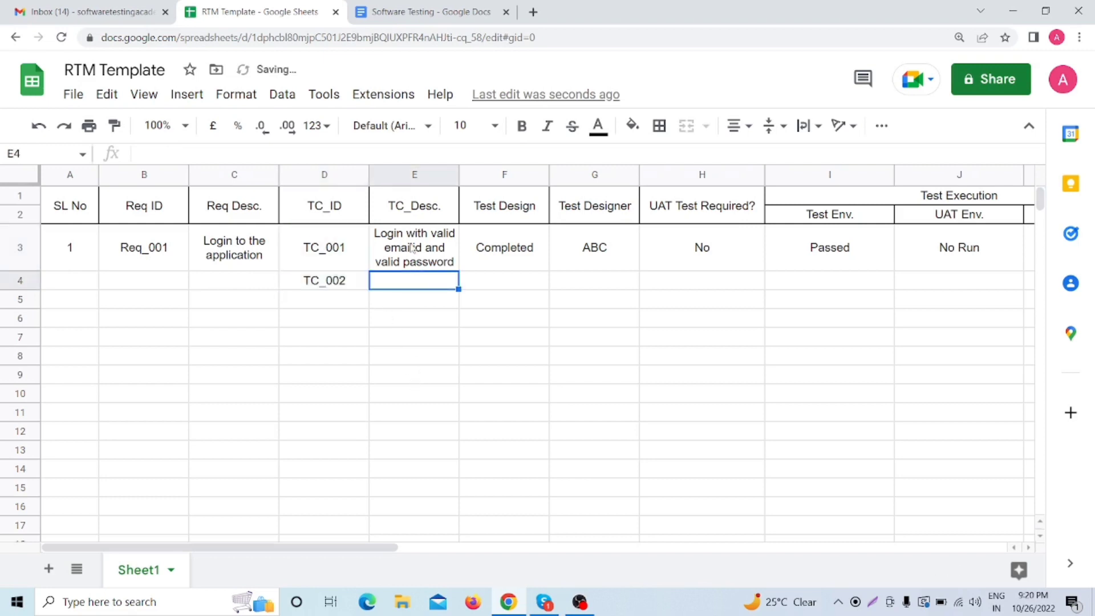
left_click(413, 249)
key("ctrl+c")
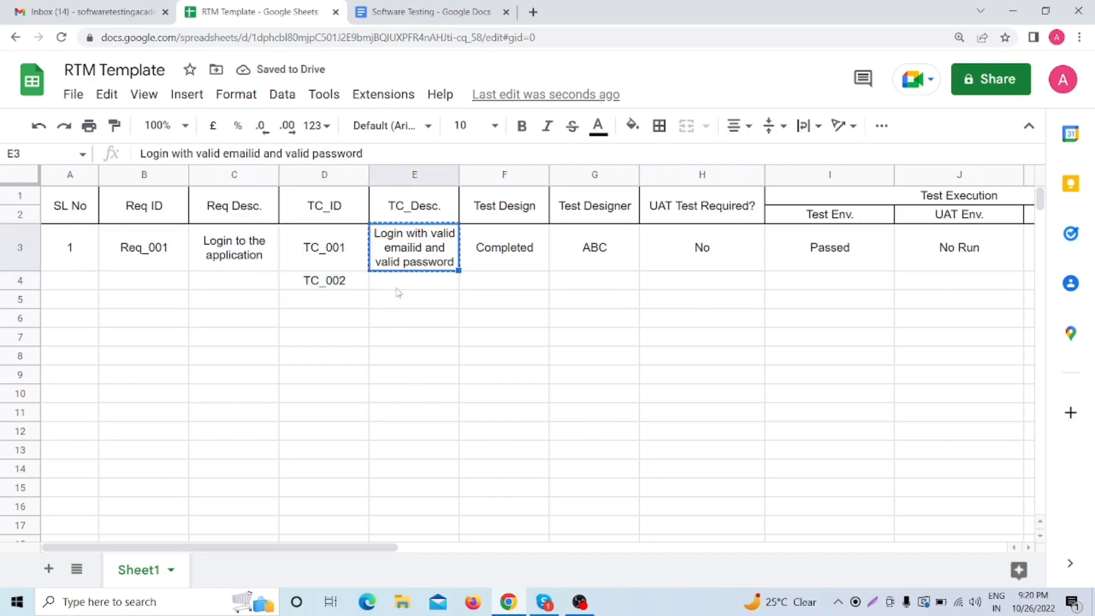
left_click(412, 282)
key("ctrl+v")
double_click(411, 295)
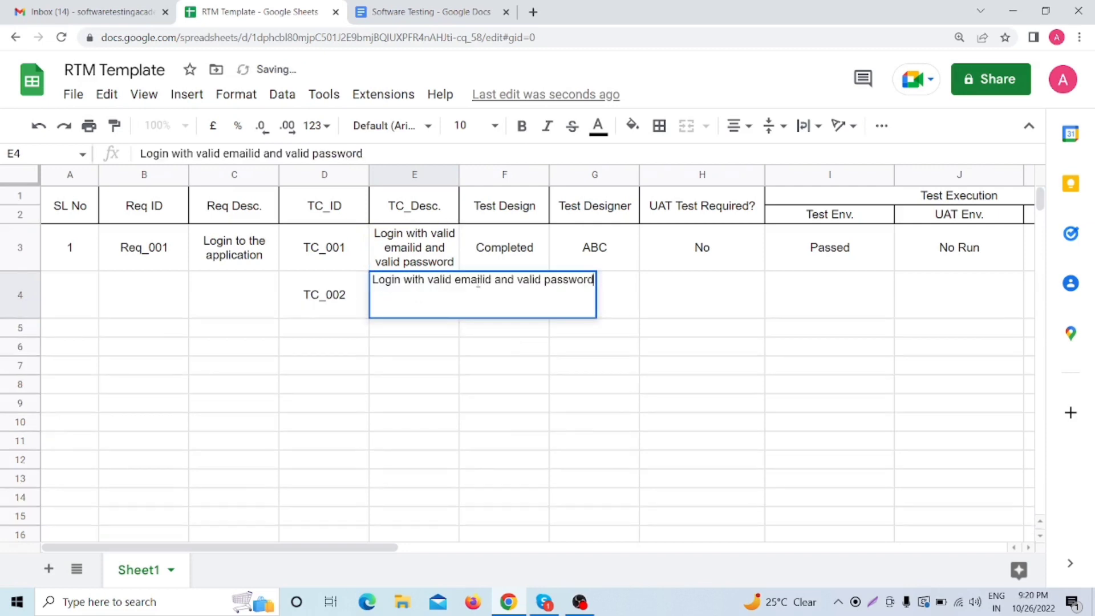
type("in")
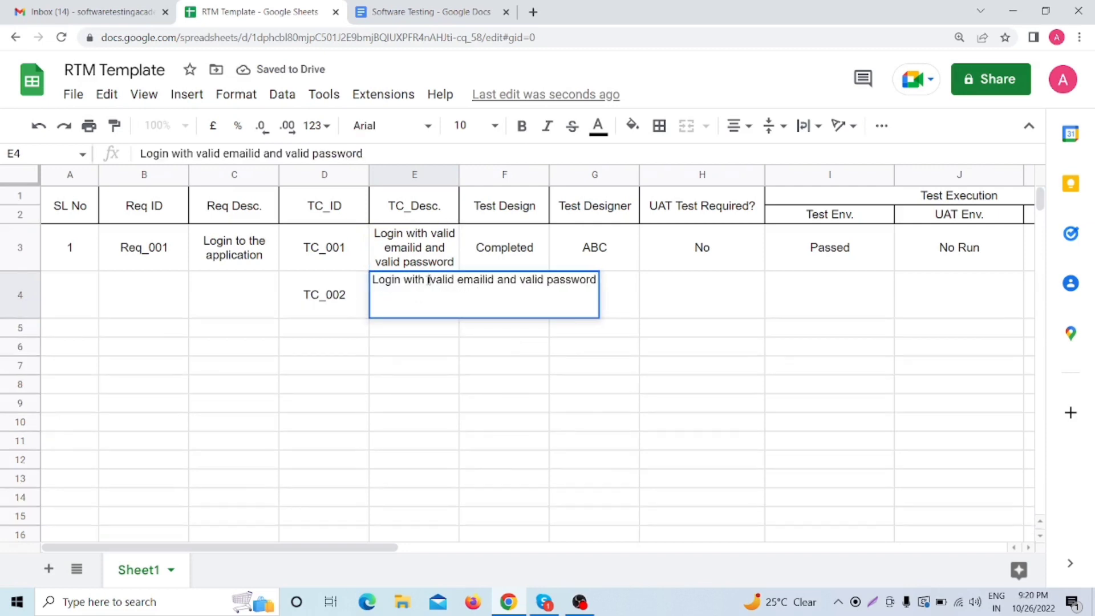
left_click(521, 329)
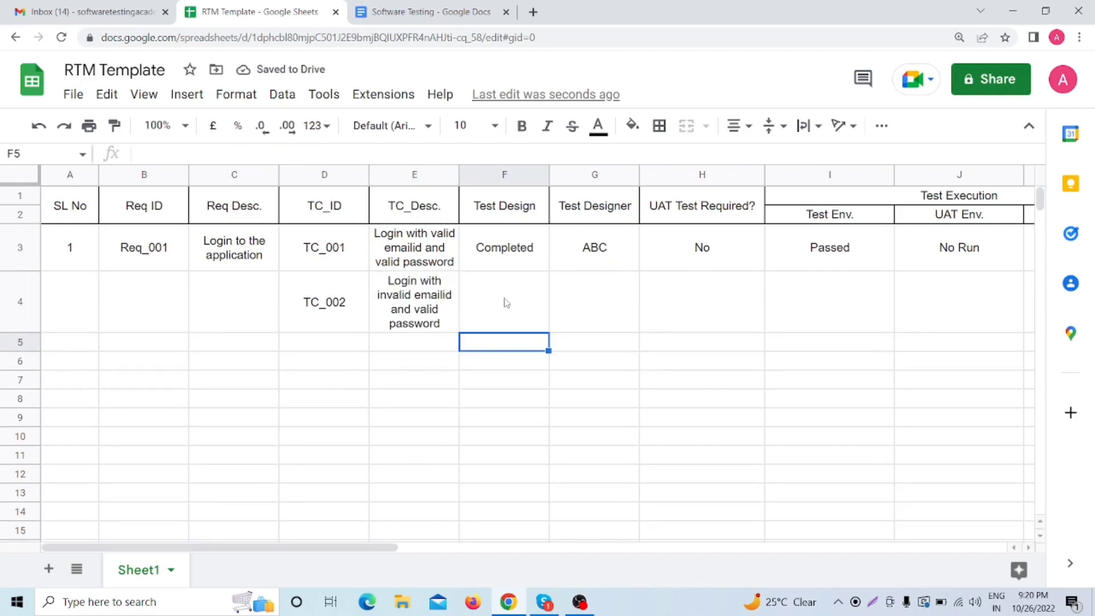
Fill the Test Design value "Completed" and Test Designer value "ABC" down from row 3 to row 4
left_click(506, 303)
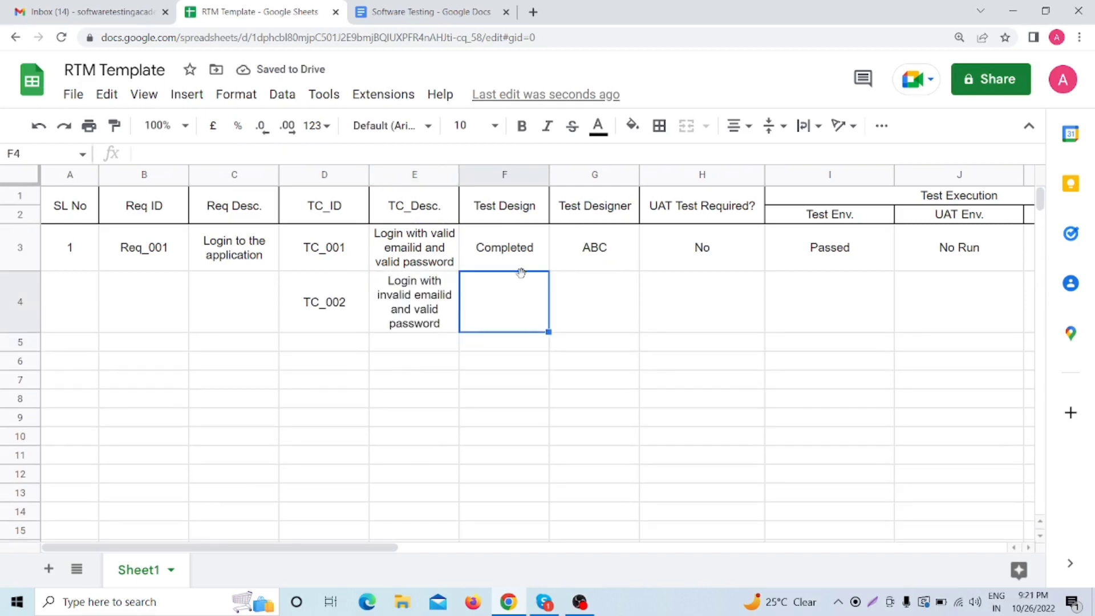
left_click(527, 262)
left_click_drag(548, 270, 548, 302)
left_click(593, 300)
left_click(616, 260)
left_click_drag(637, 270, 635, 320)
Enter "No" under UAT Test Required? and "Failed" as the Test Env. execution result for TC_002 in row 4
left_click(689, 317)
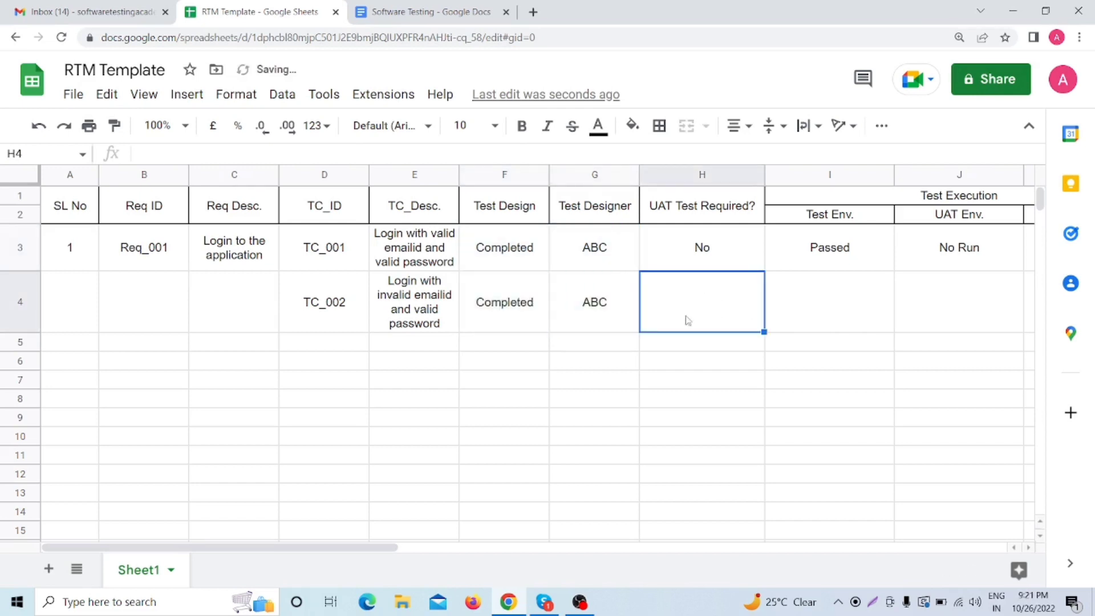
type("No")
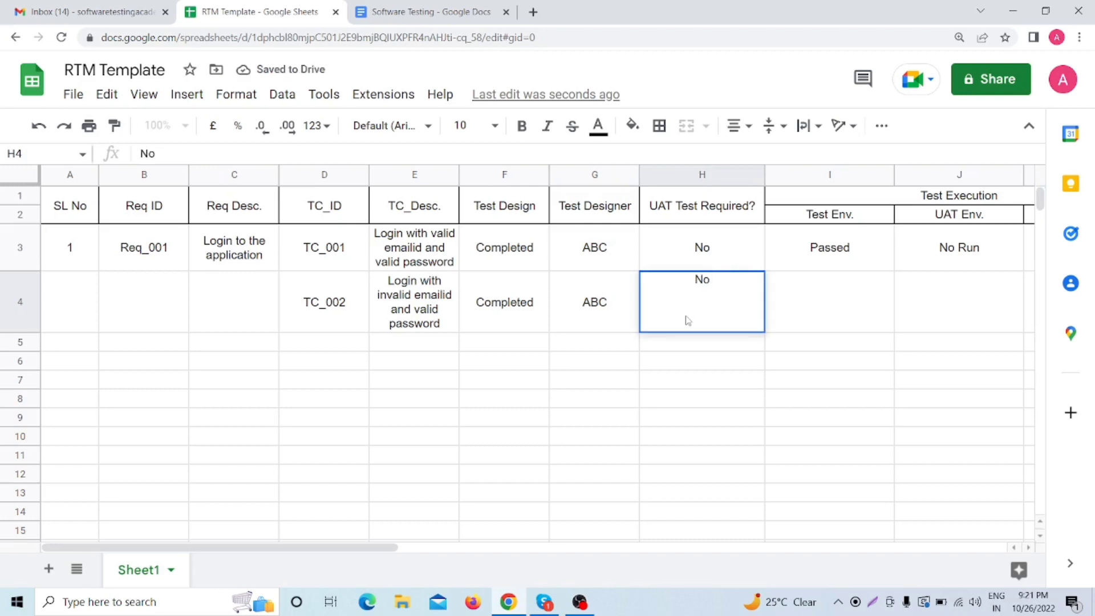
left_click(847, 322)
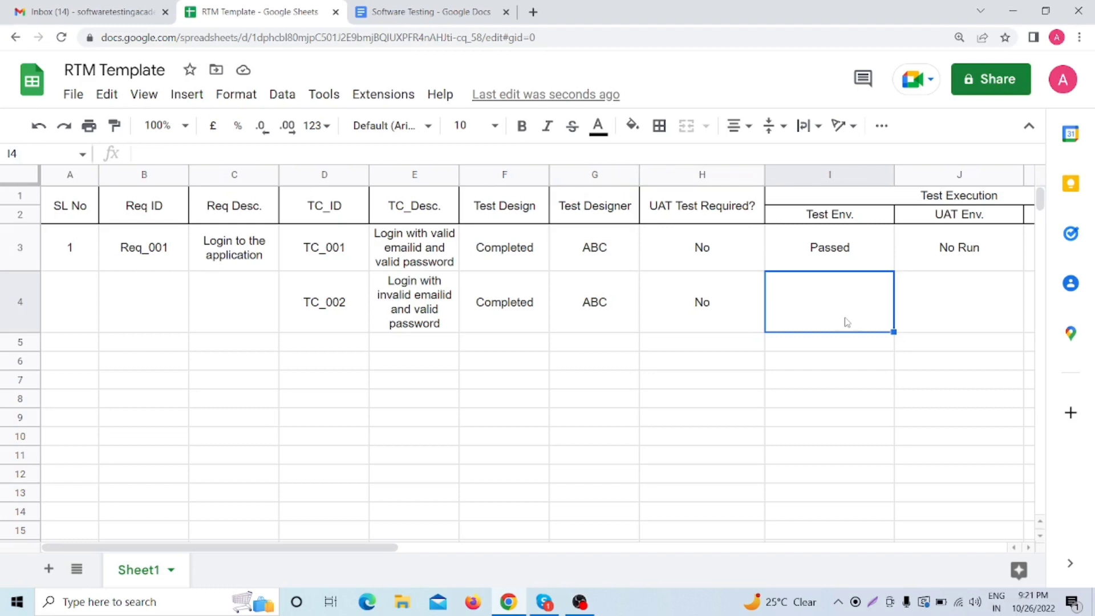
double_click(811, 322)
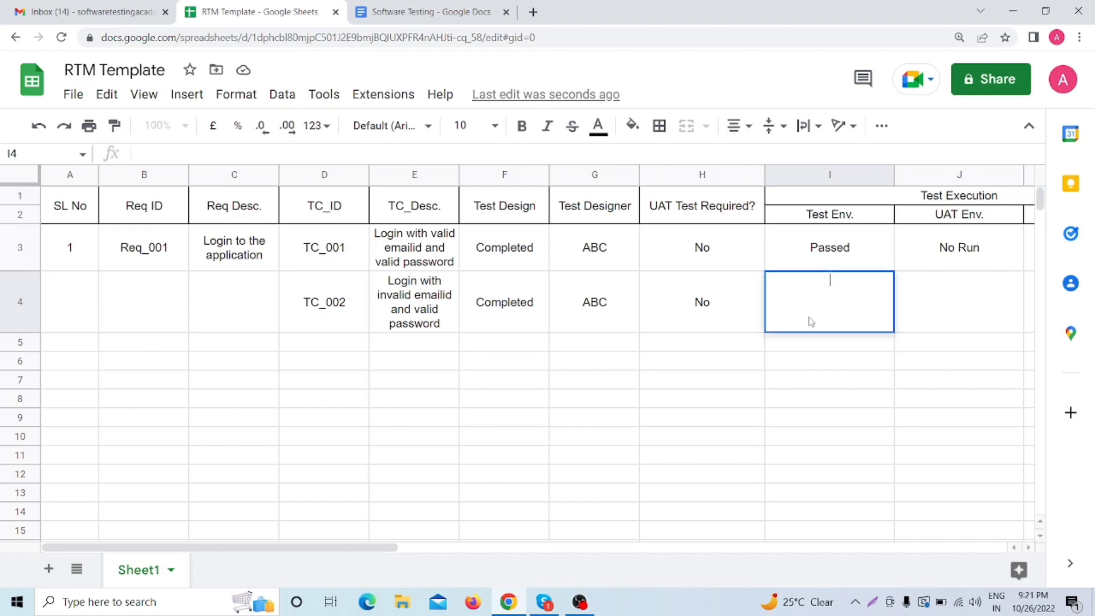
type("Failed")
left_click(813, 381)
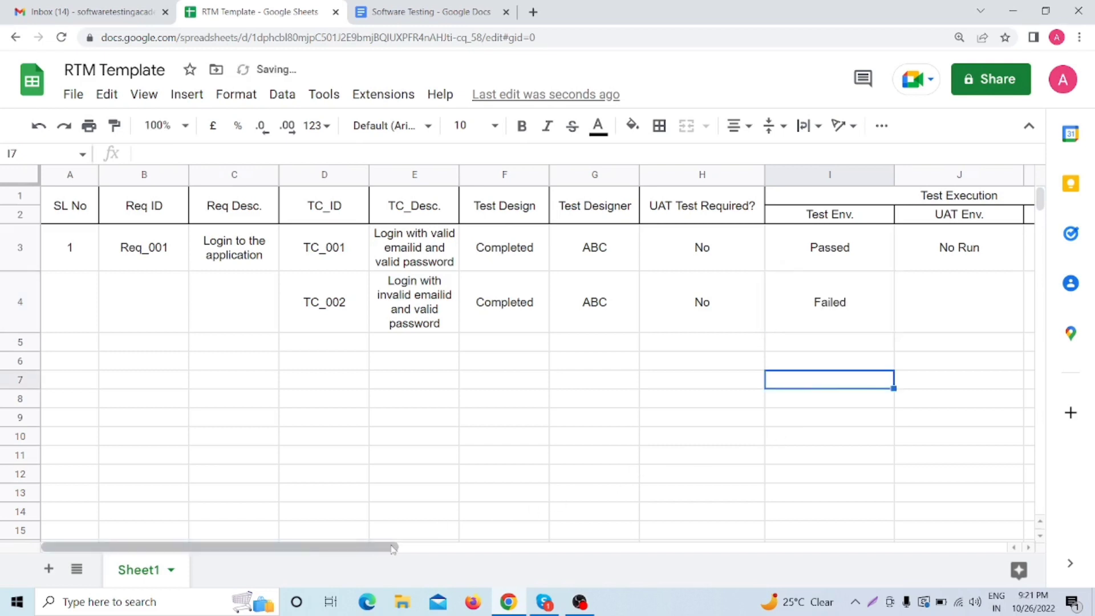
Fill the "No Run" values for UAT Env. and Prod Env. down from row 3 to row 4
left_click_drag(380, 549, 519, 549)
left_click(687, 263)
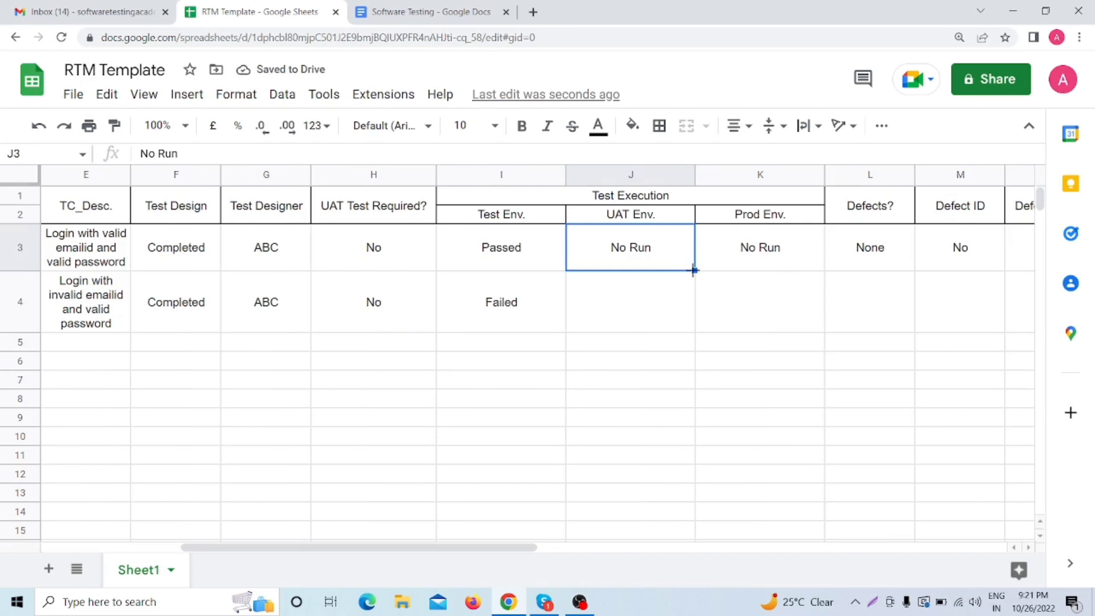
left_click_drag(694, 270, 693, 301)
left_click(763, 268)
left_click_drag(824, 274, 825, 308)
Enter "Yes" under Defects? and "Defect_1" as the Defect ID for TC_002 in row 4
left_click(855, 318)
double_click(855, 318)
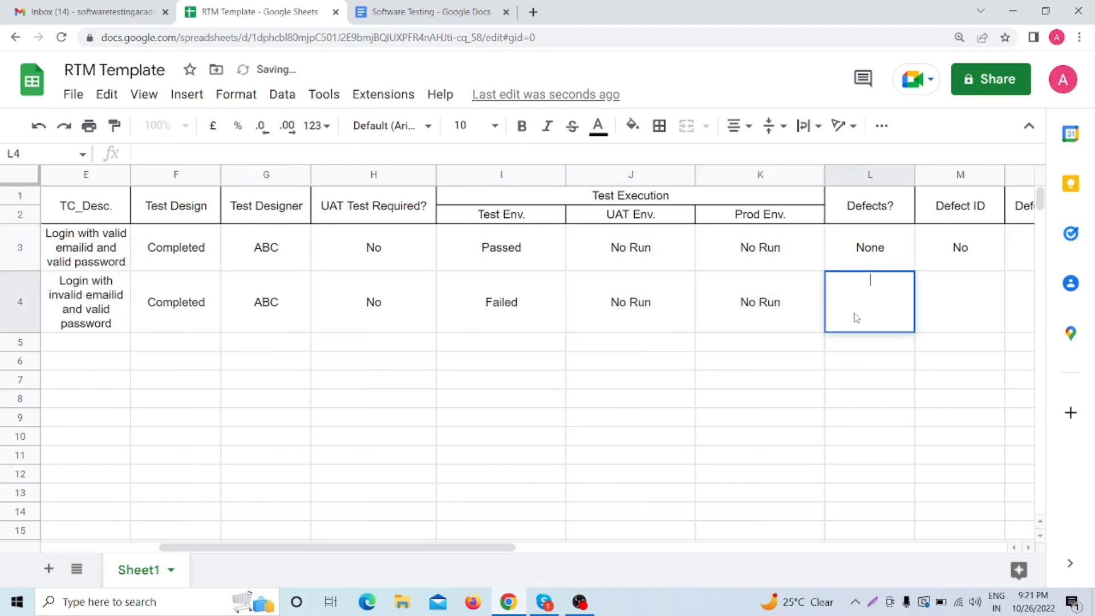
type("Yes")
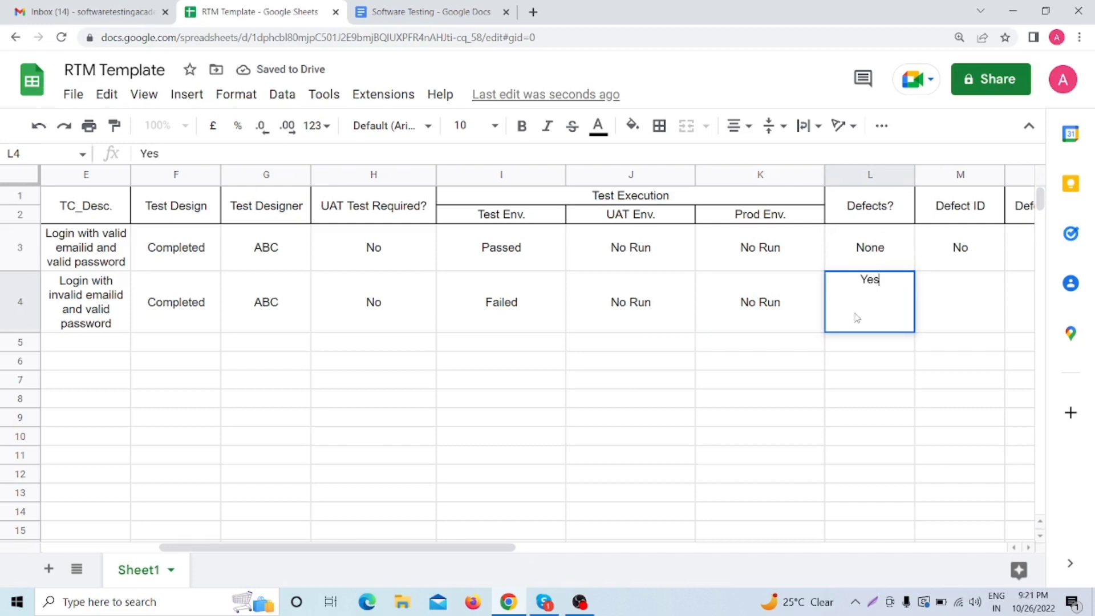
left_click(952, 313)
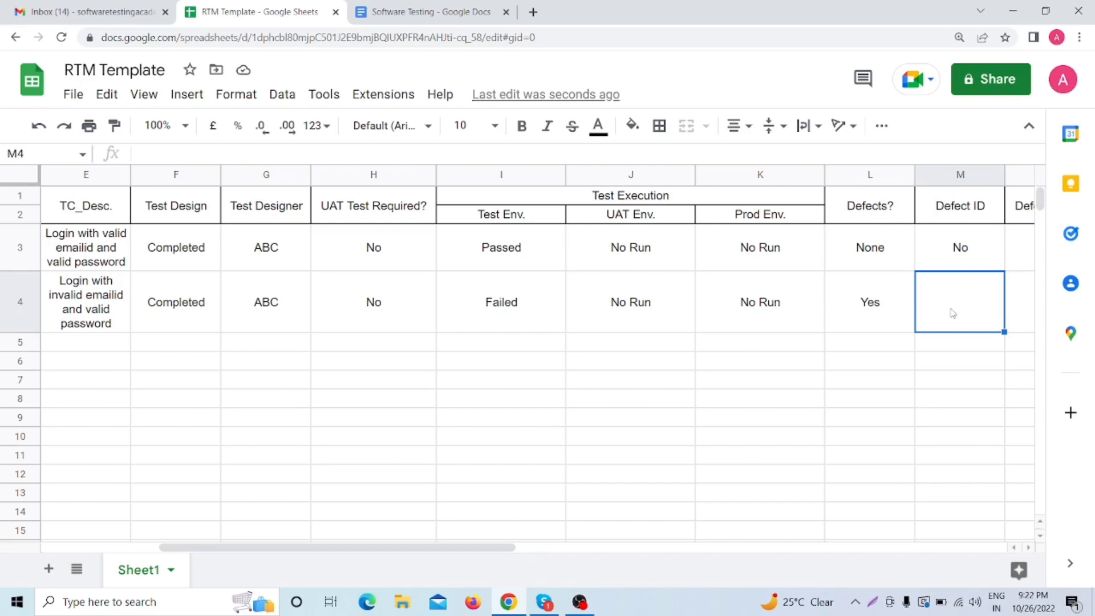
double_click(952, 313)
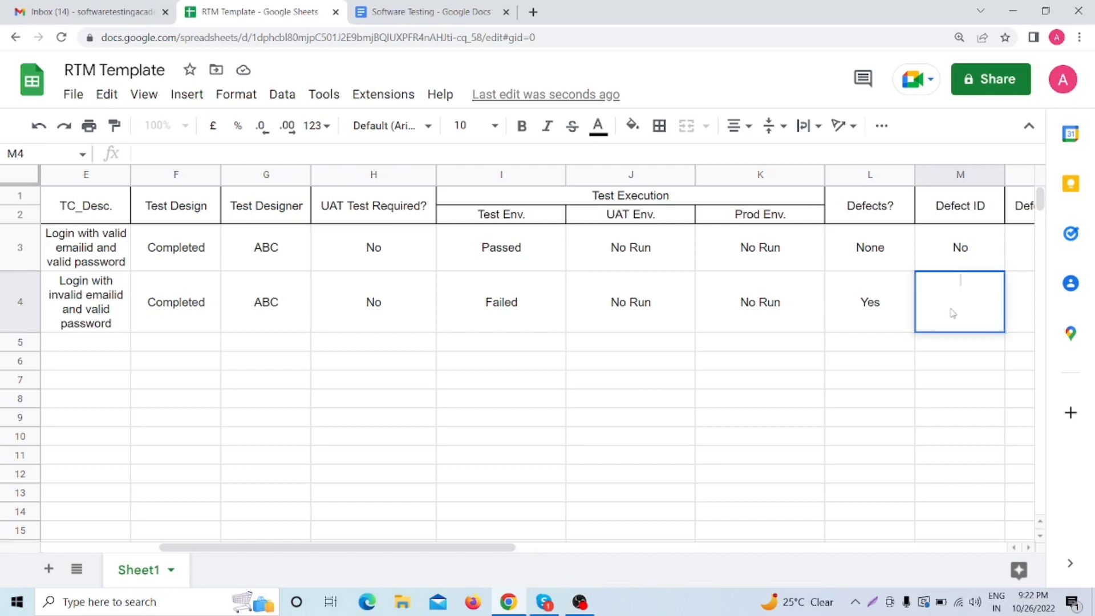
type("Defect_")
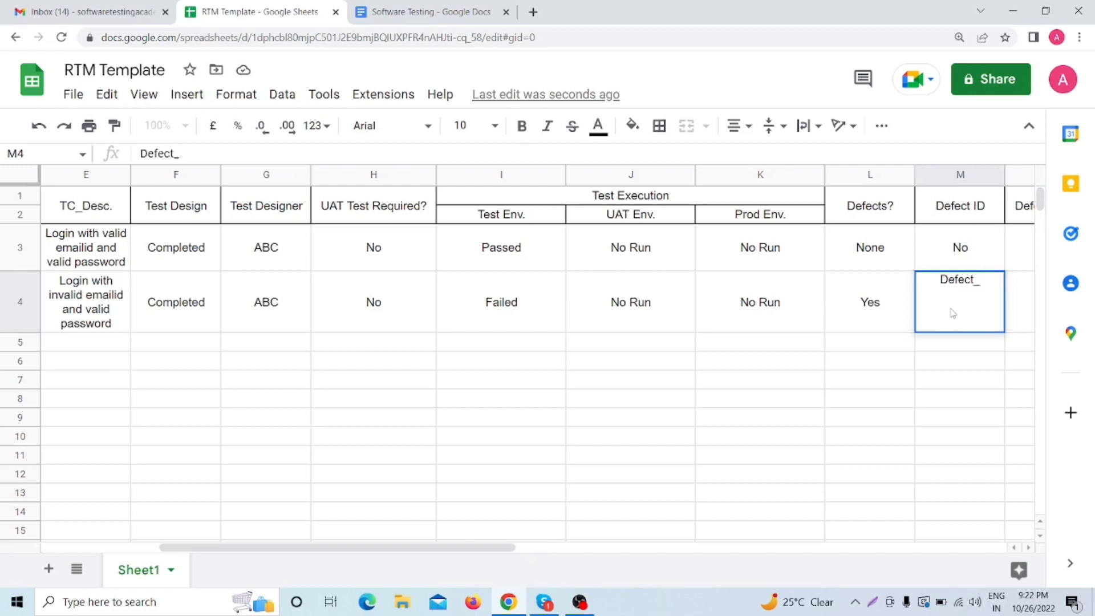
type("1")
left_click(973, 366)
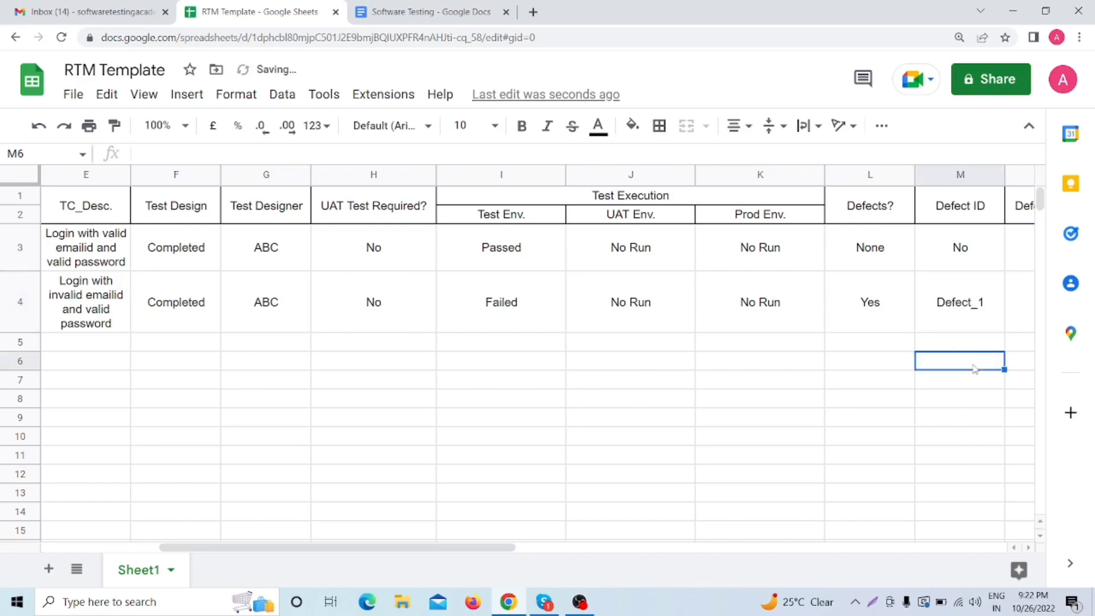
Enter "yes ......." as the Defect Status for TC_002 in N4
left_click_drag(522, 548, 693, 546)
left_click(669, 262)
left_click(654, 317)
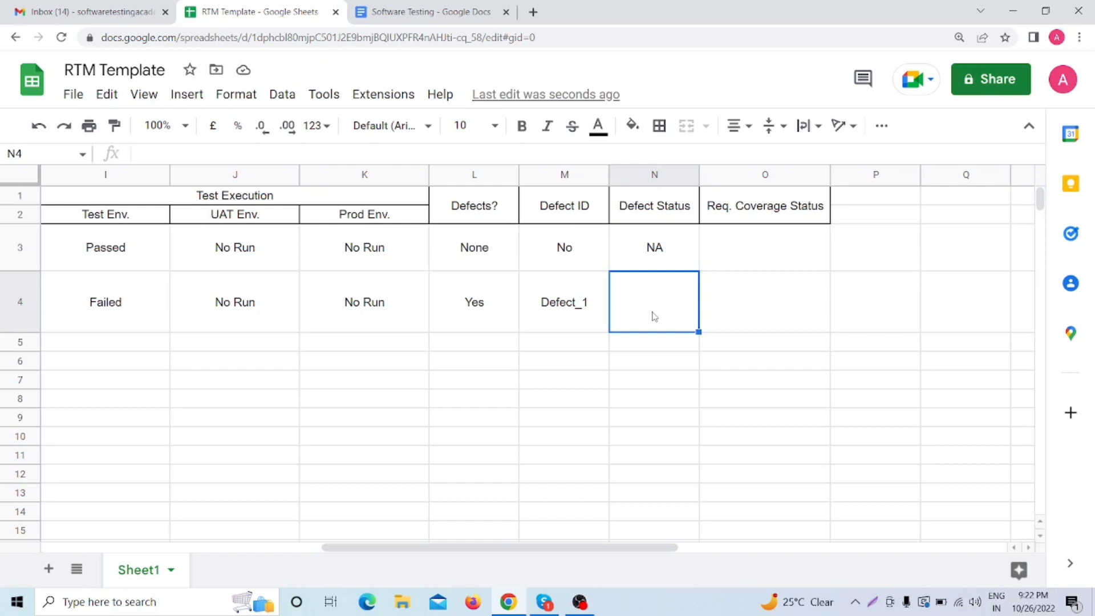
type("yes")
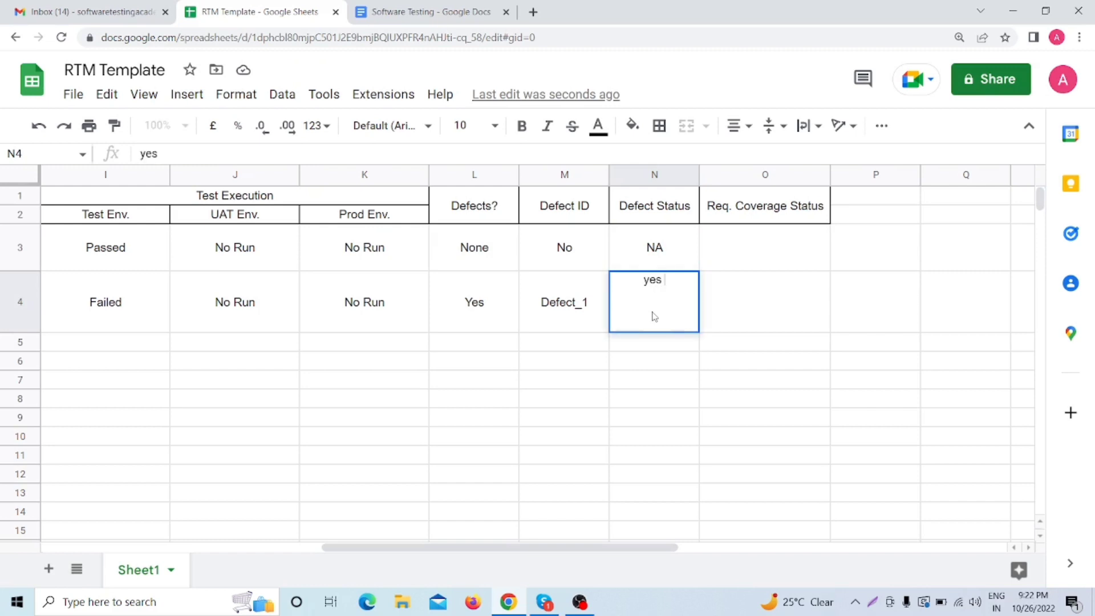
type(" .......")
left_click(744, 311)
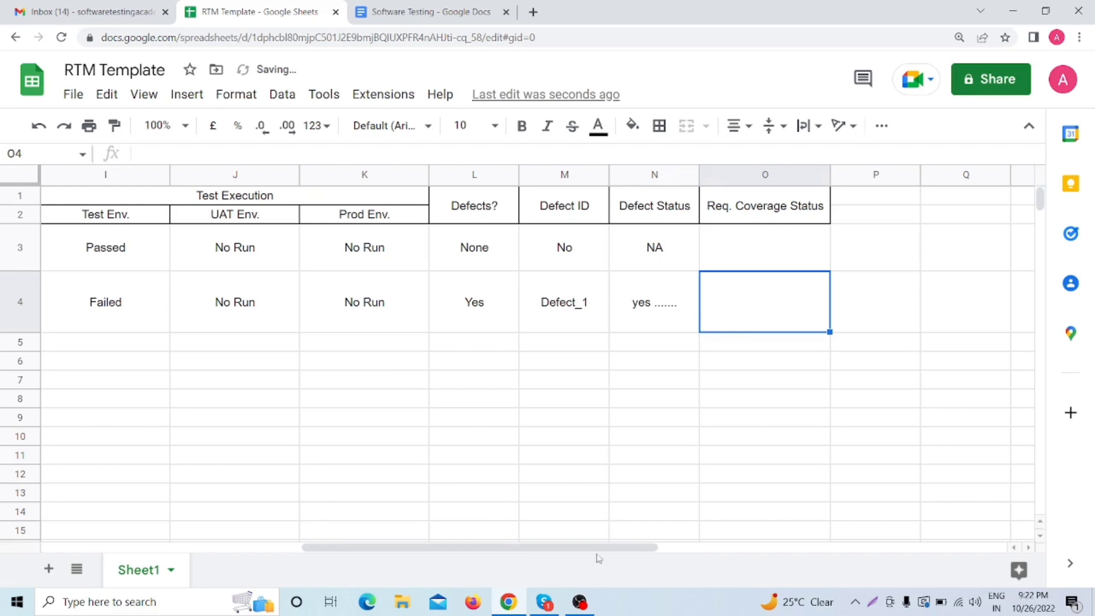
Merge rows 3 and 4 vertically in the Req ID, SL No and Req Desc. columns, each column separately
left_click_drag(605, 546, 315, 572)
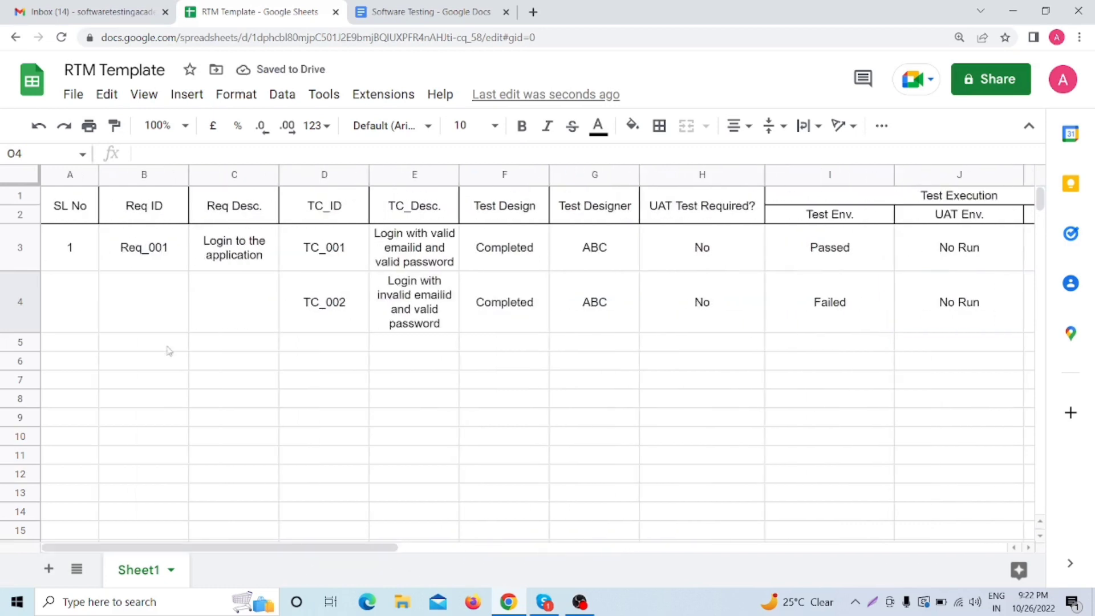
left_click(146, 251)
left_click_drag(147, 251, 147, 305)
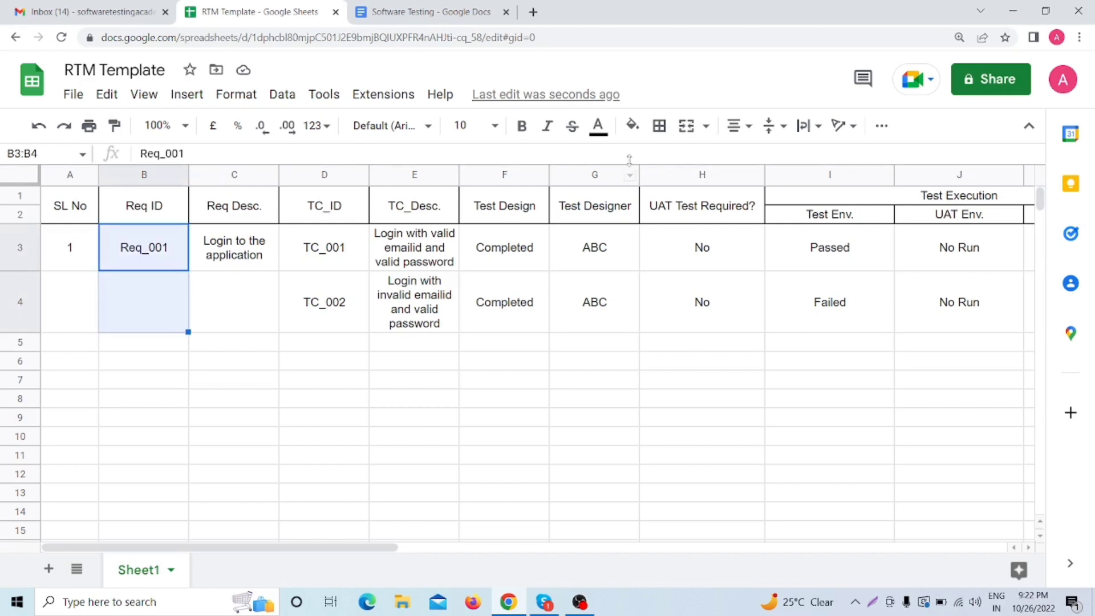
left_click(687, 126)
left_click_drag(75, 266, 81, 286)
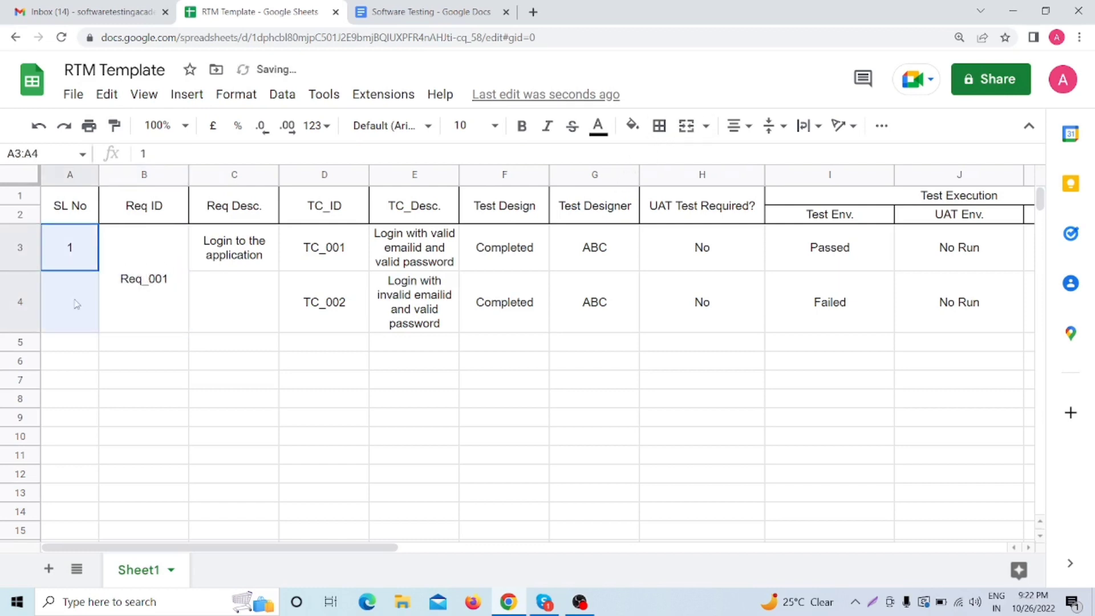
left_click(684, 126)
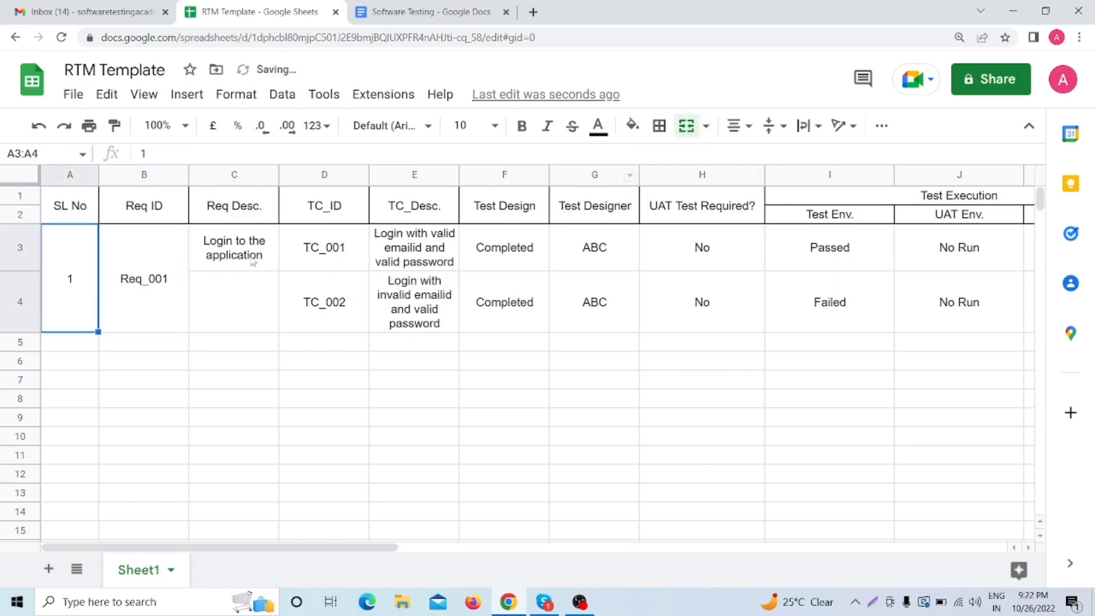
left_click_drag(254, 260, 251, 311)
left_click(686, 126)
left_click_drag(346, 252, 348, 303)
left_click(610, 364)
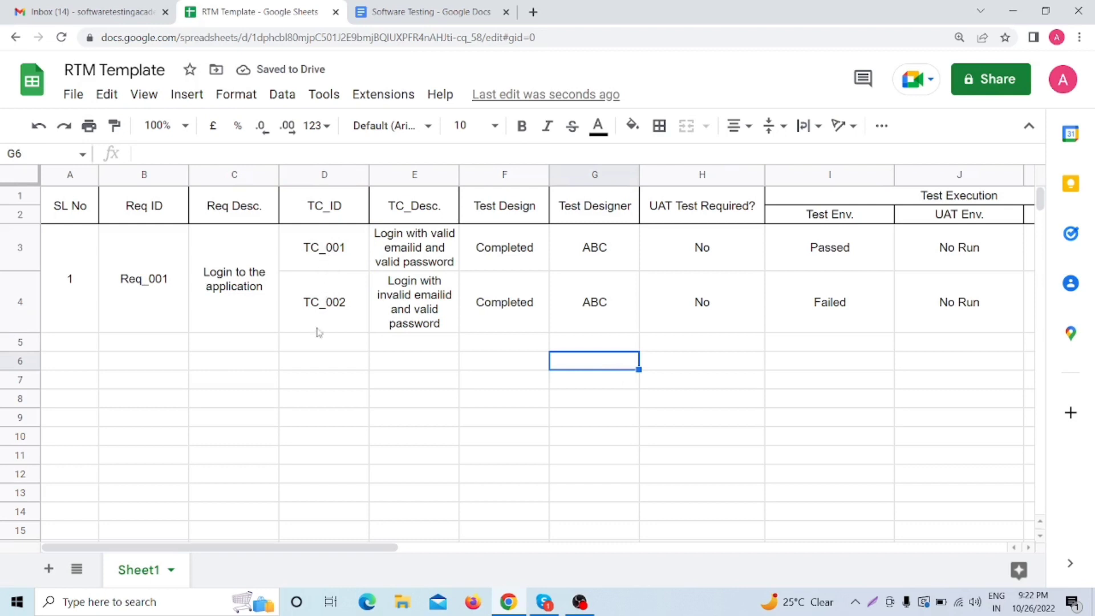
Enter "Partial" as the Req. Coverage Status for both test cases in O3 and O4
left_click_drag(289, 549, 577, 548)
double_click(736, 252)
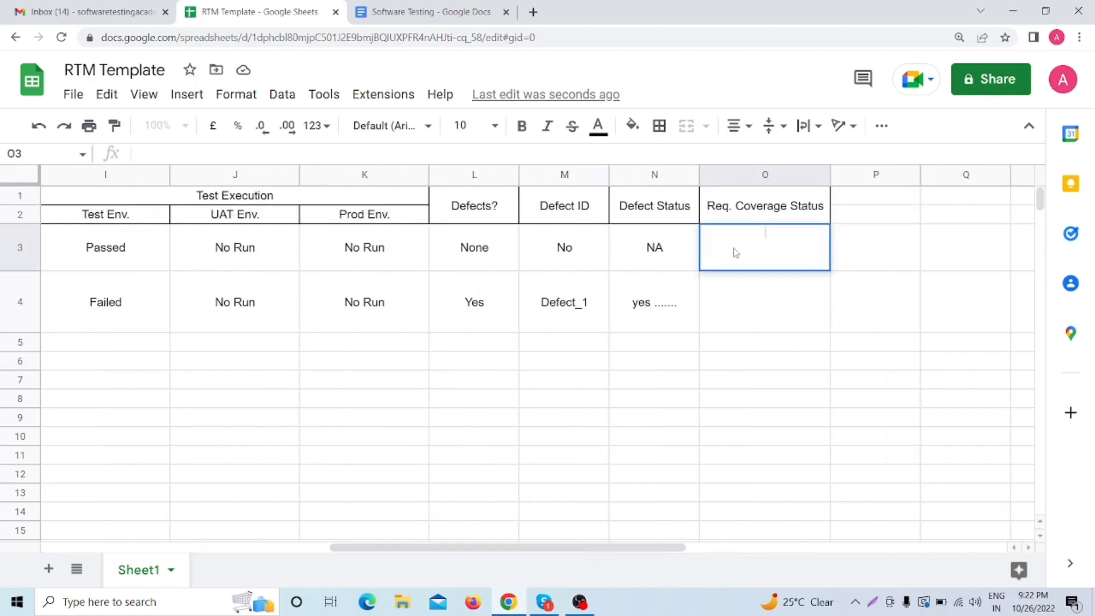
type("Partial")
left_click(764, 310)
type("Partial")
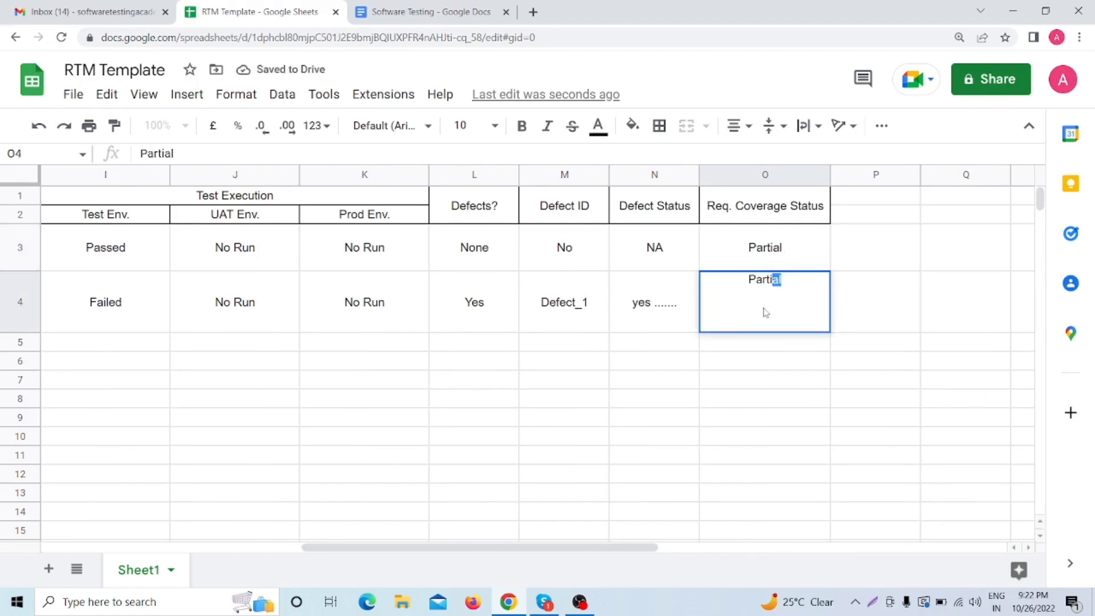
left_click(764, 380)
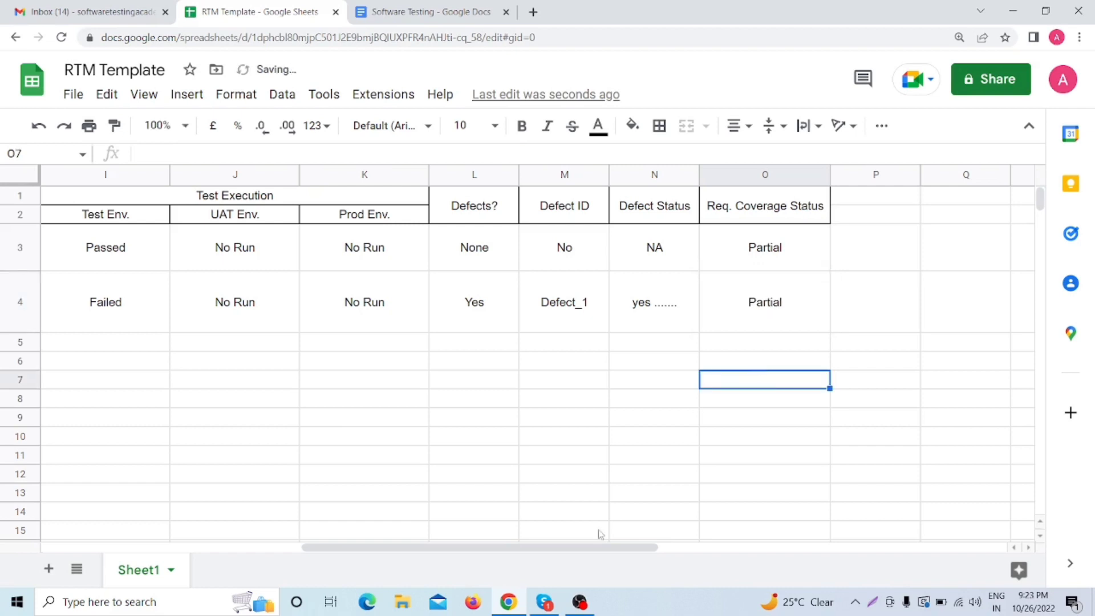
Review the completed matrix from the requirement description through to the defect and coverage status columns
left_click_drag(585, 548, 511, 557)
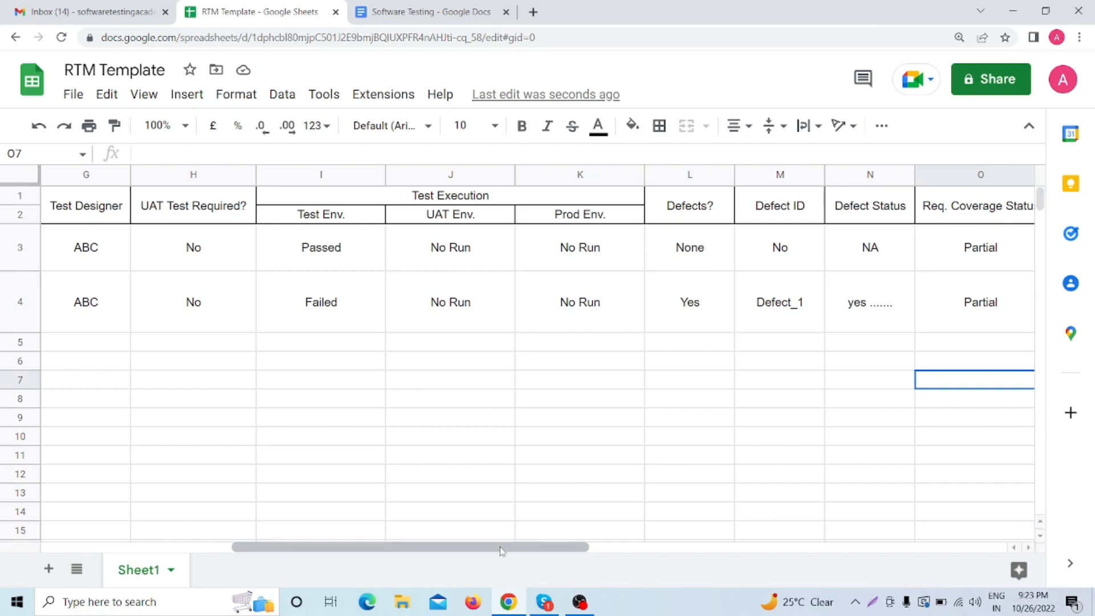
left_click_drag(351, 557, 170, 562)
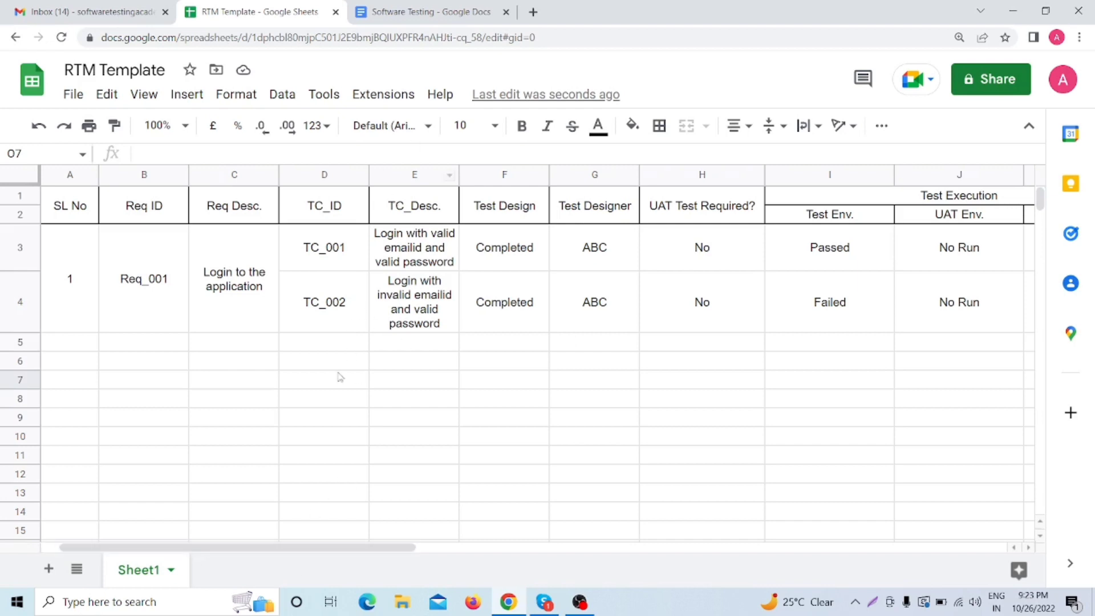
left_click_drag(376, 546, 533, 543)
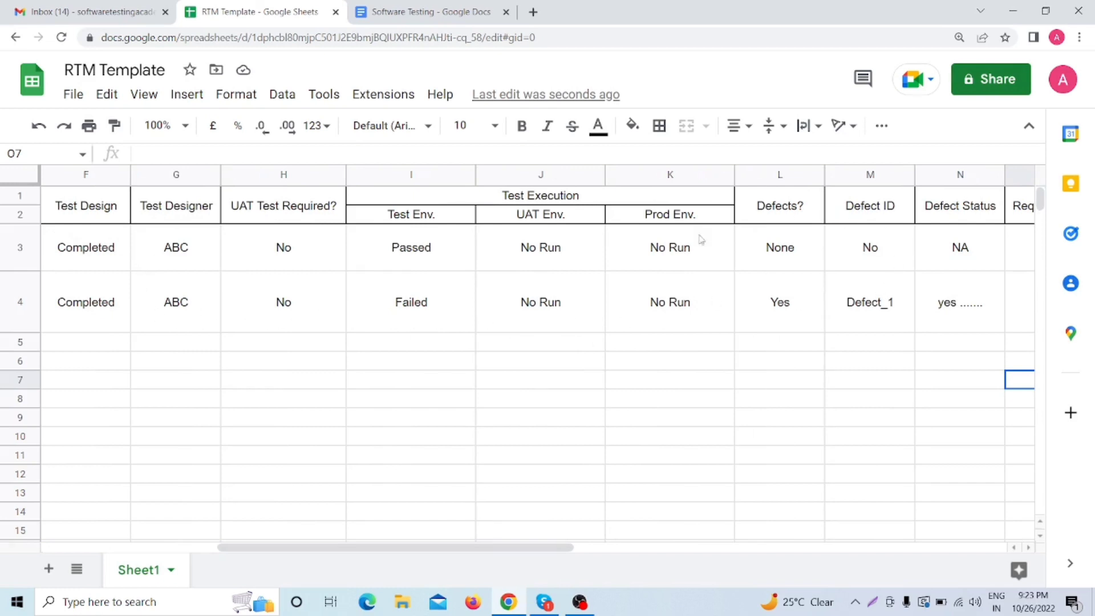
left_click_drag(415, 546, 196, 563)
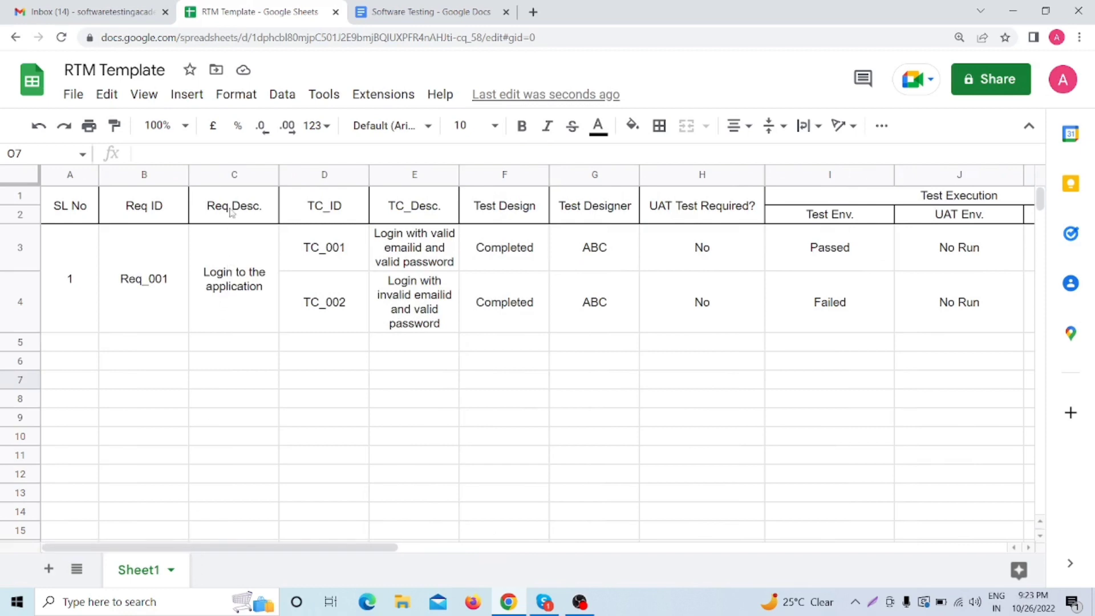
left_click(216, 284)
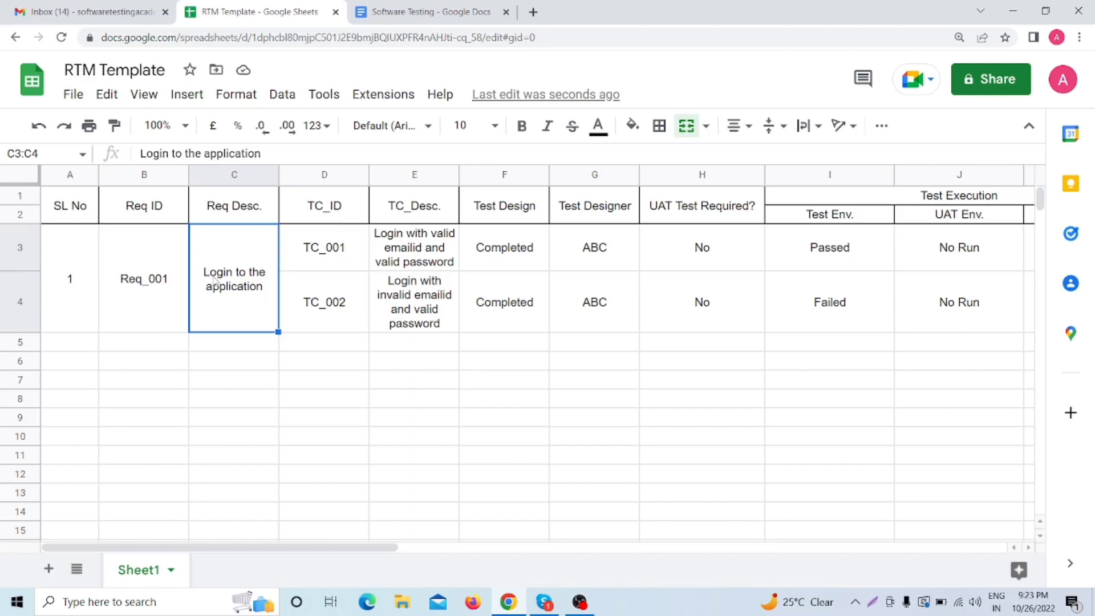
double_click(242, 286)
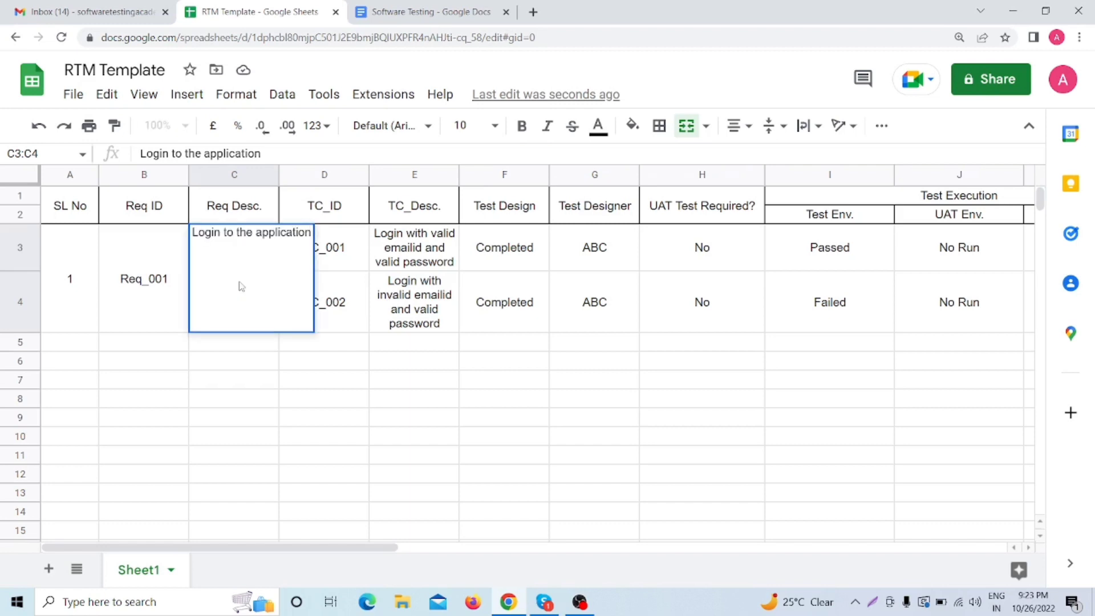
left_click(232, 362)
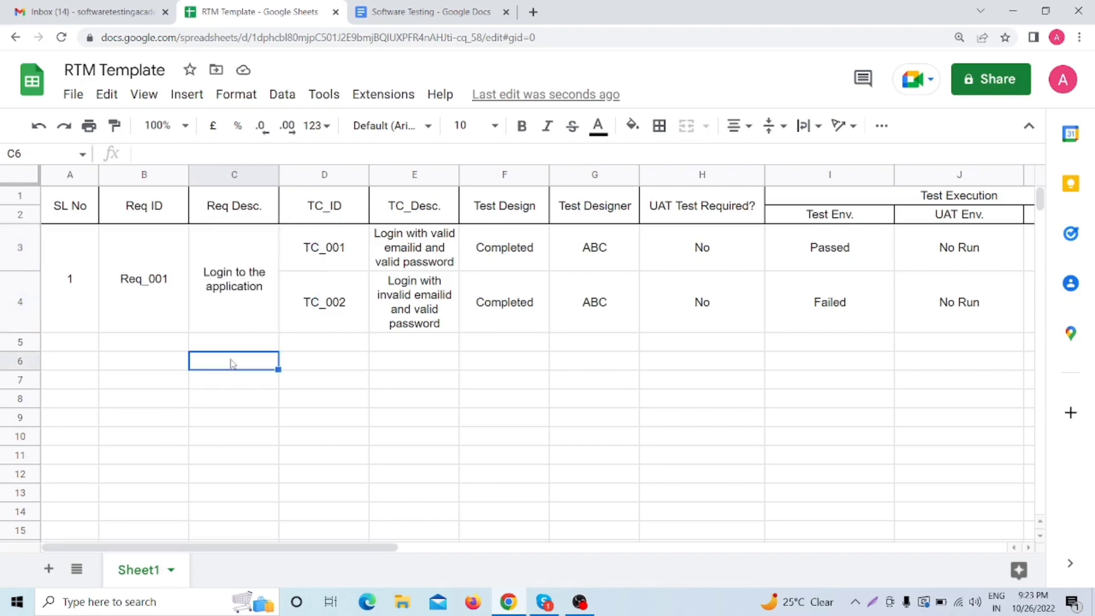
left_click(215, 308)
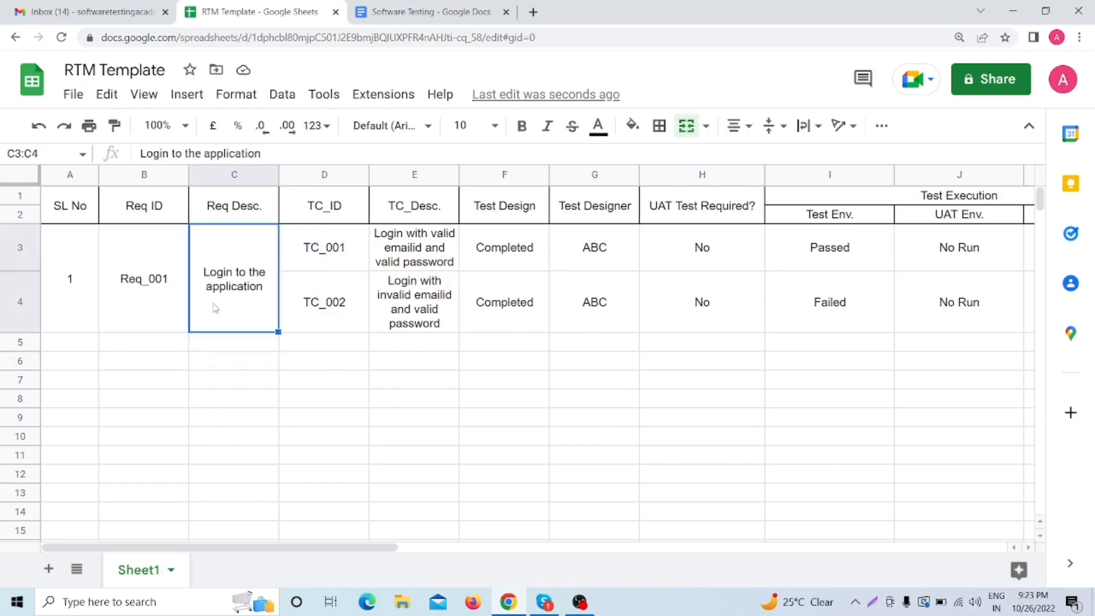
left_click_drag(309, 548, 350, 564)
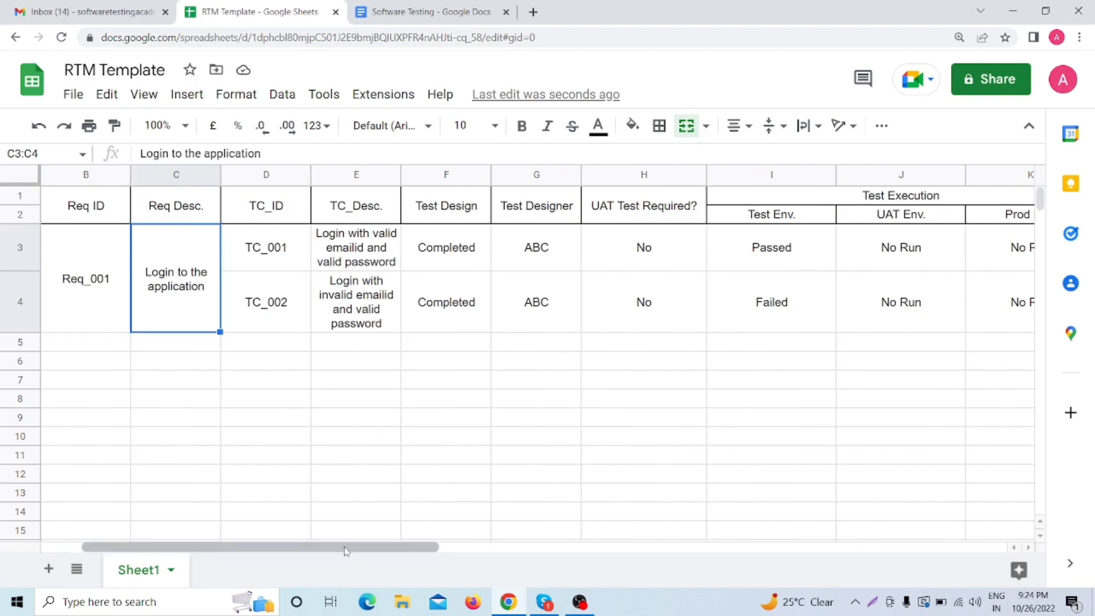
left_click_drag(346, 550, 516, 550)
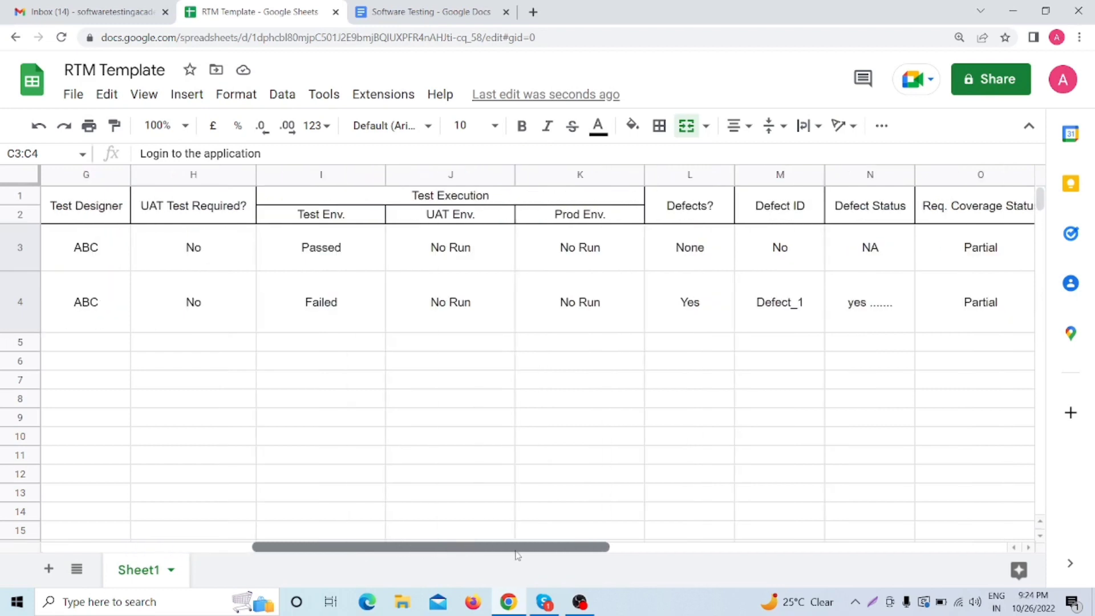
Examine the UAT Test Required? column and the UAT and Prod execution results for both test cases
left_click(227, 212)
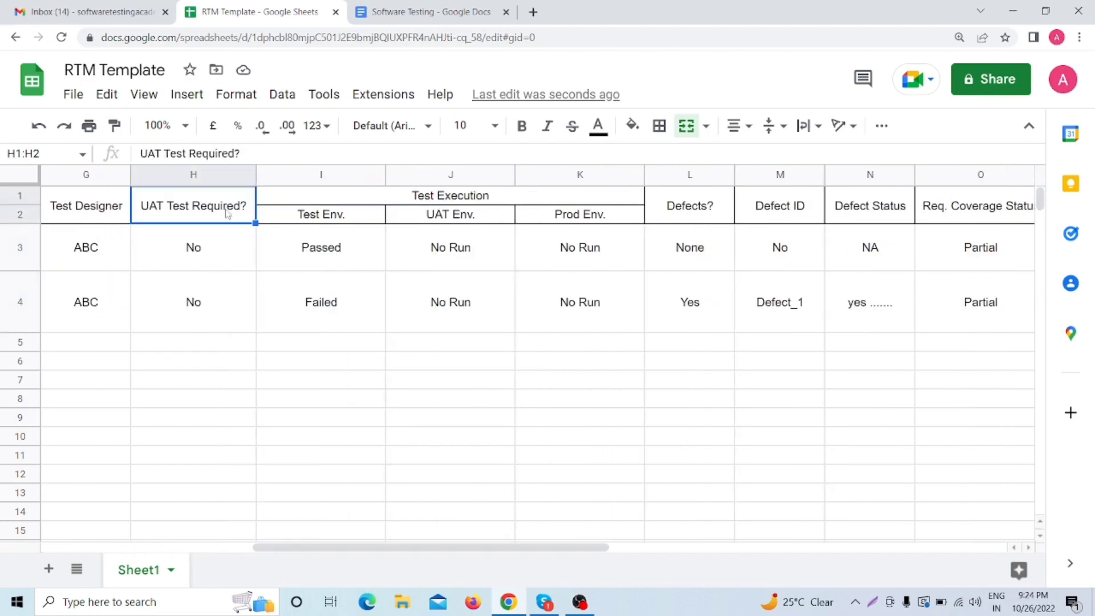
left_click(592, 218)
left_click(457, 217)
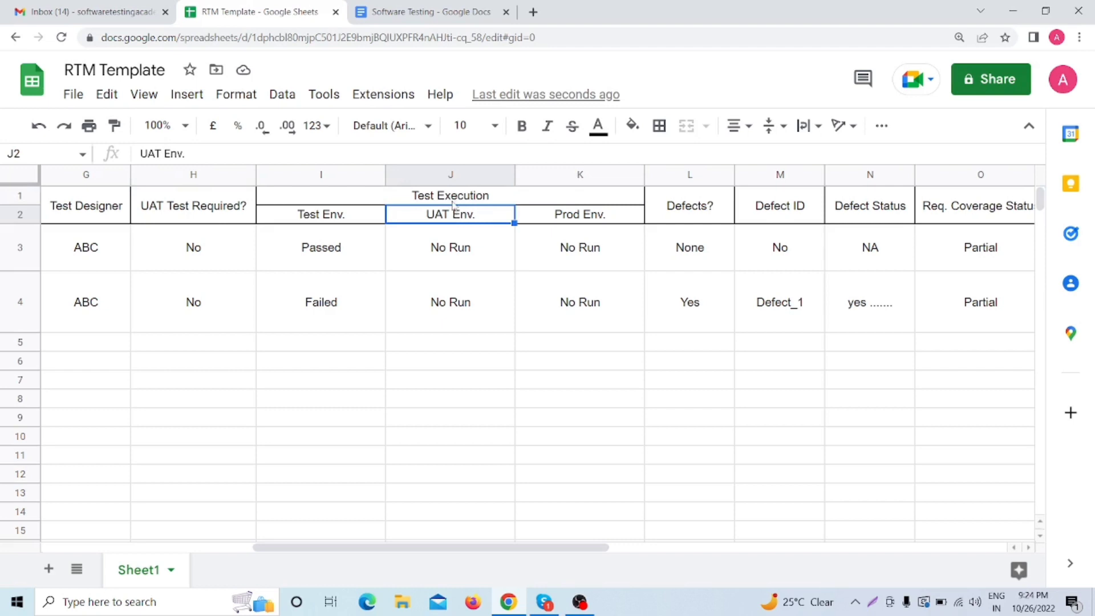
left_click(444, 253)
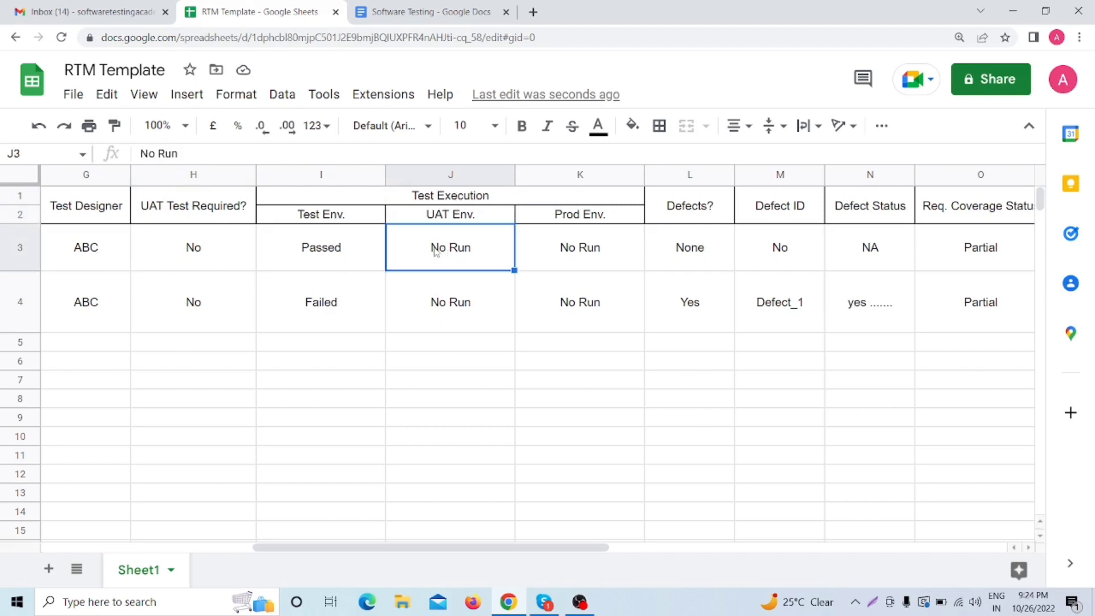
left_click(447, 314)
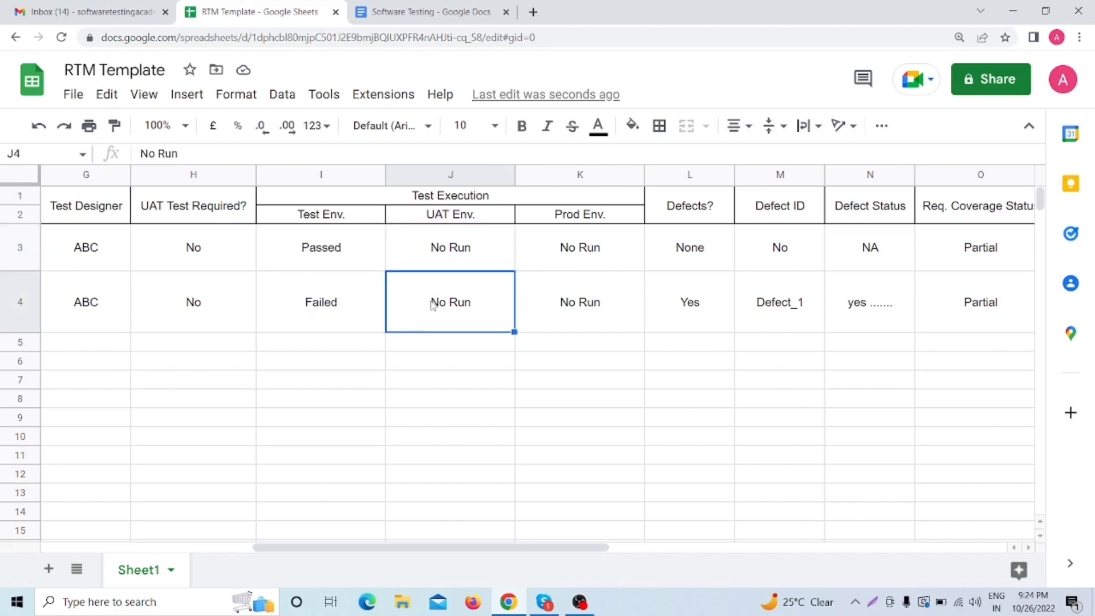
left_click(556, 257)
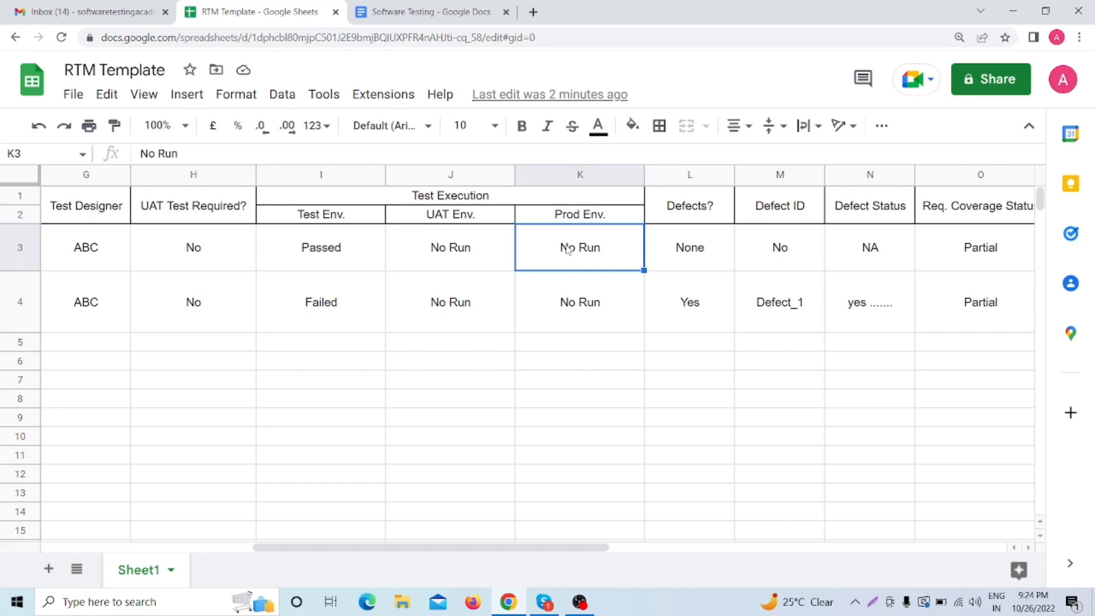
left_click_drag(498, 548, 180, 593)
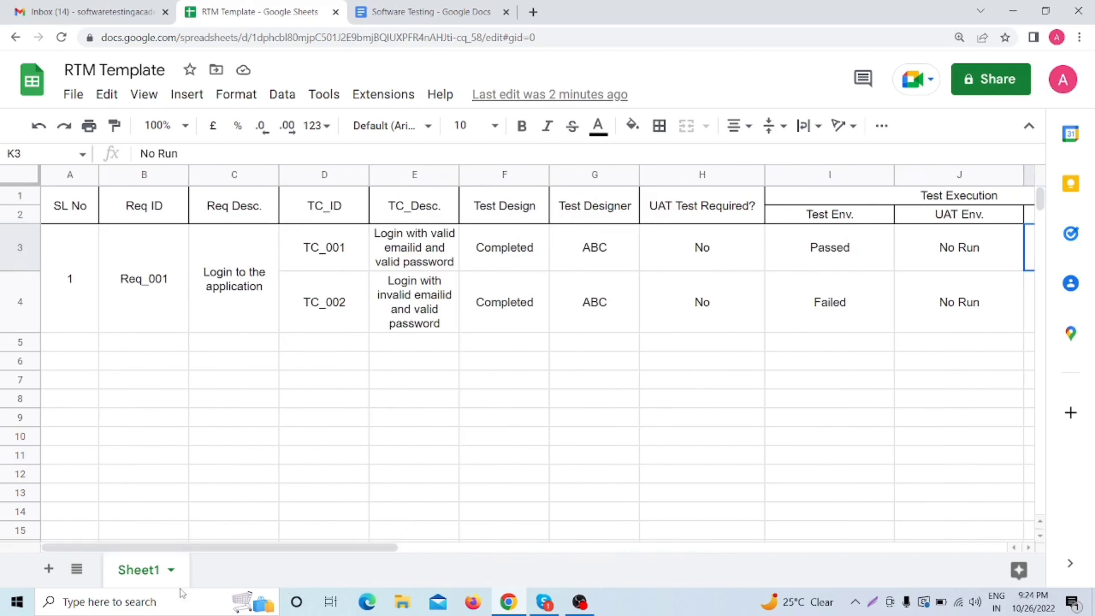
left_click(74, 347)
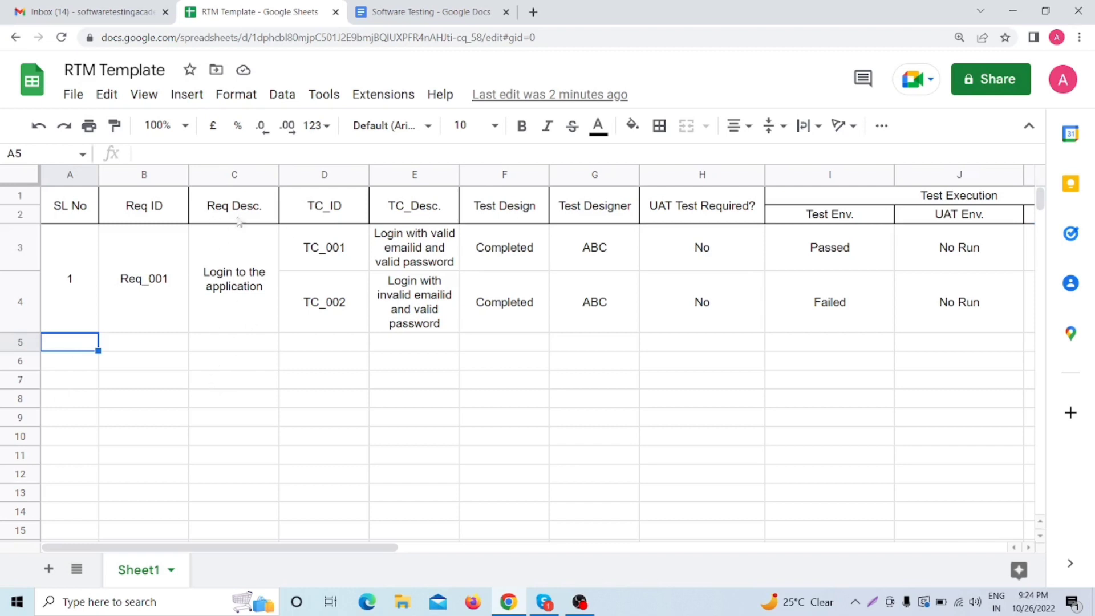
left_click_drag(392, 550, 640, 476)
Switch to the Software Testing document and delete the empty lines below the Requirement Traceability Matrix (RTM) template heading
left_click(442, 6)
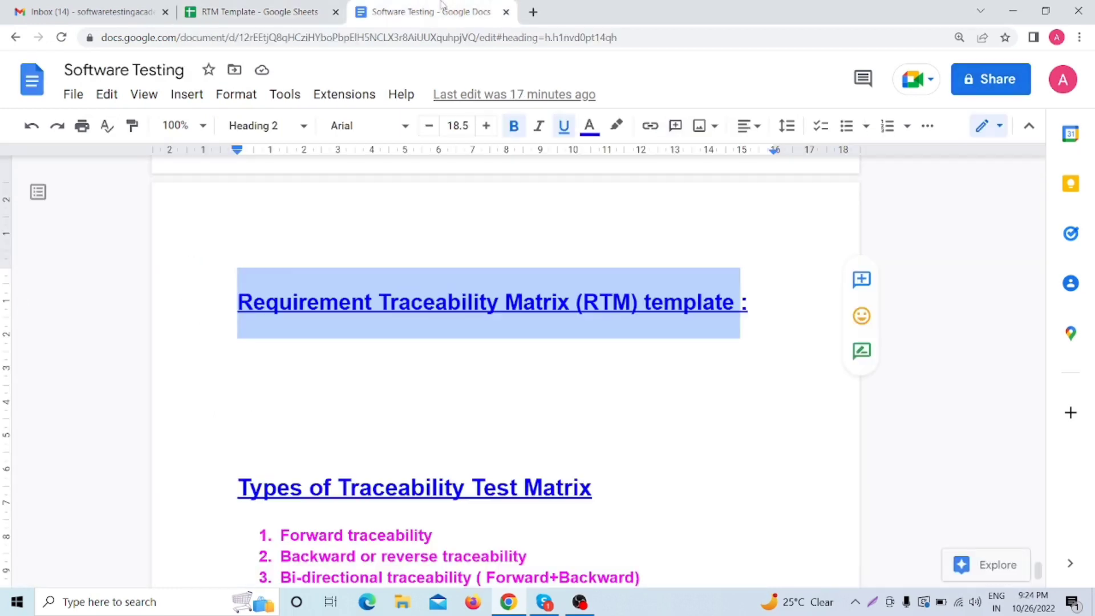
left_click(324, 320)
left_click(358, 378)
left_click(334, 414)
key("BackSpace")
key("BackSpace")
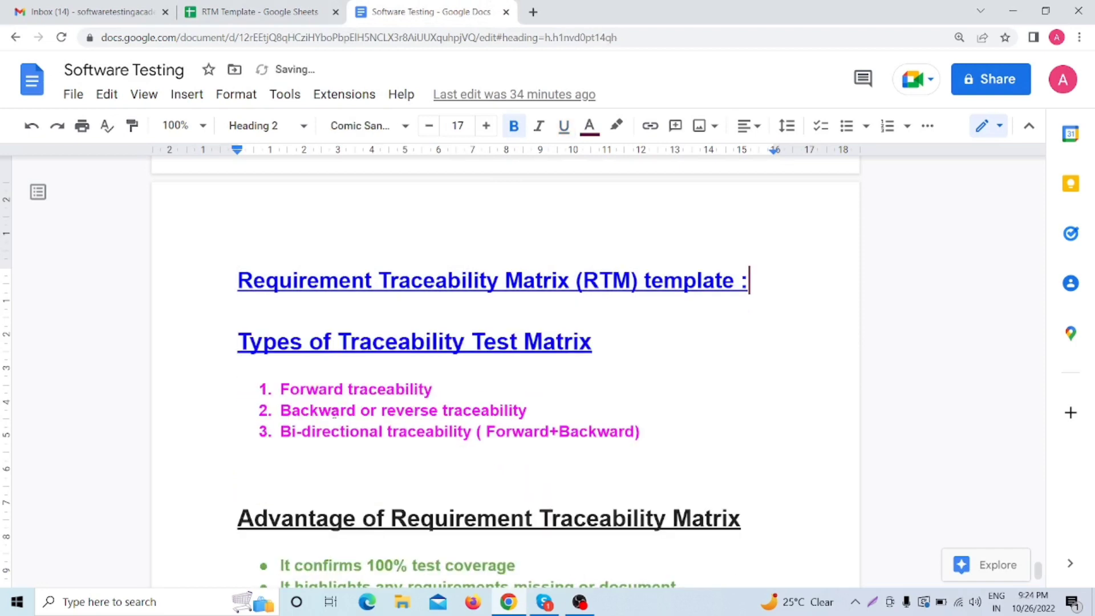
Read the Types of Traceability Test Matrix section in the Software Testing document, starting with forward traceability
left_click(260, 8)
left_click(401, 8)
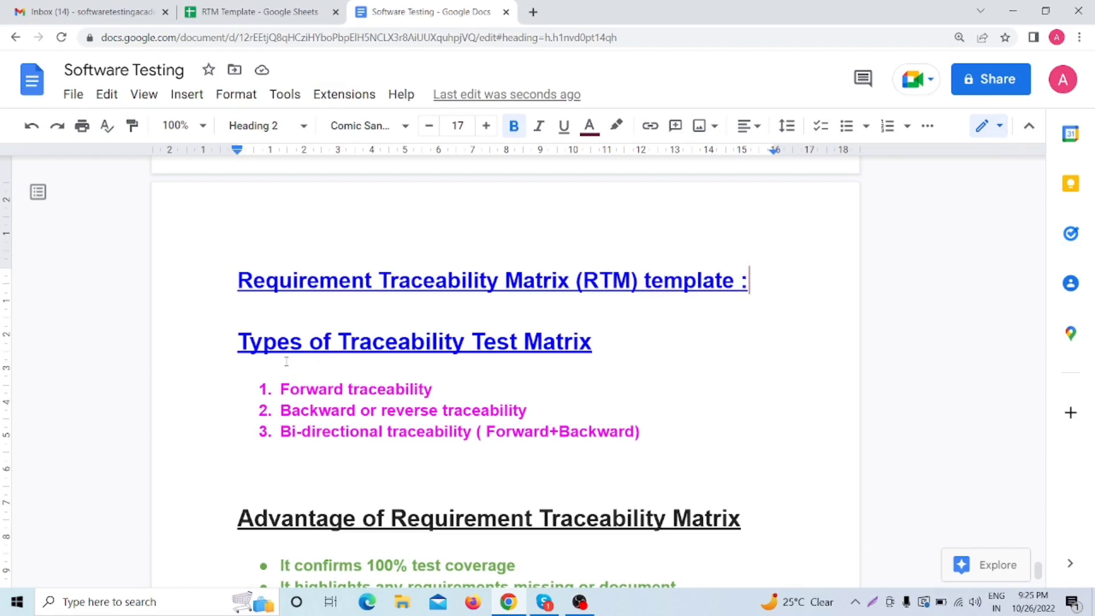
left_click(412, 341)
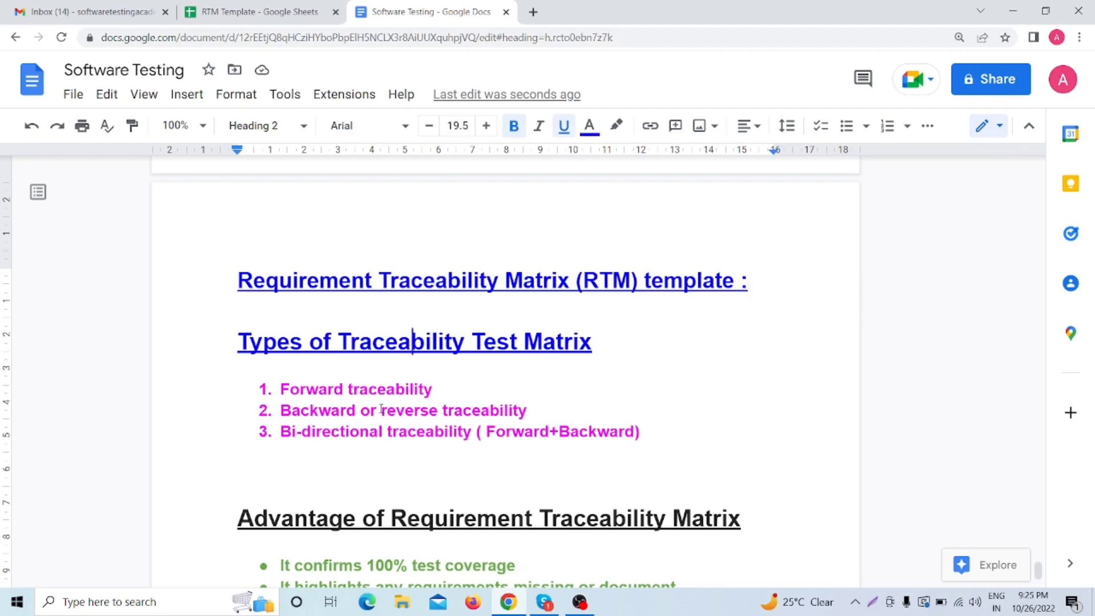
left_click(354, 393)
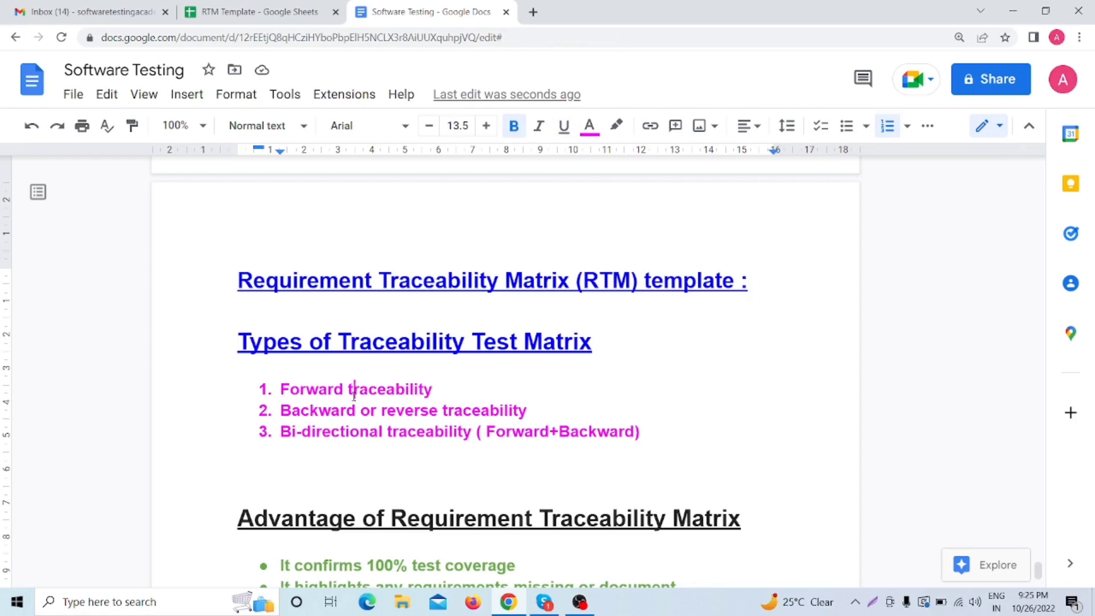